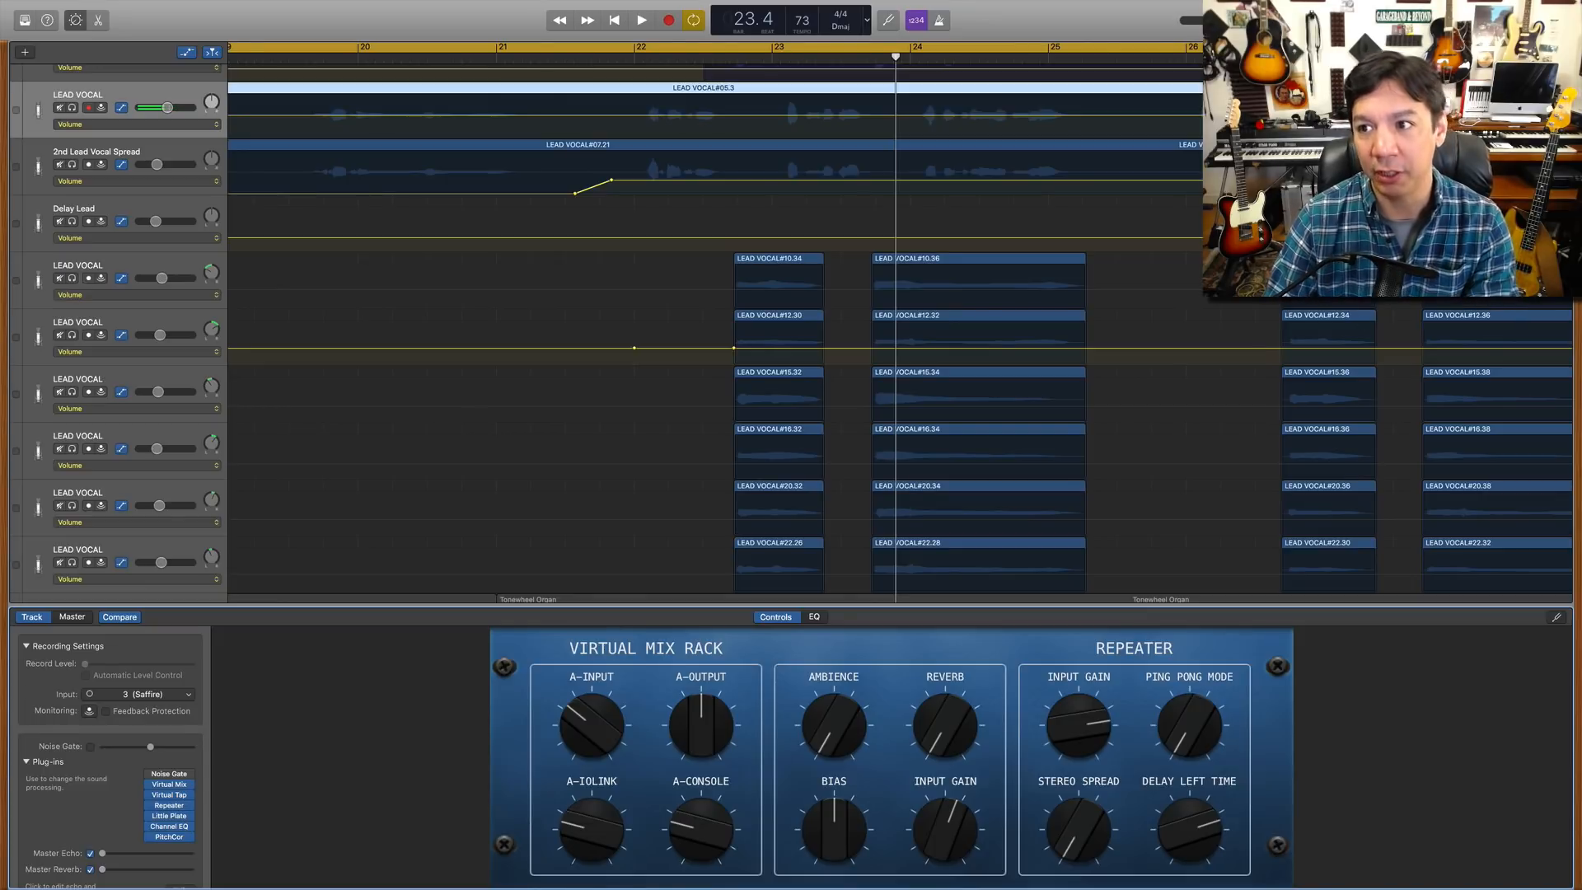
Step: Open the LEAD VOCAL regions in the audio editor and turn off cycle mode
key(super+Left)
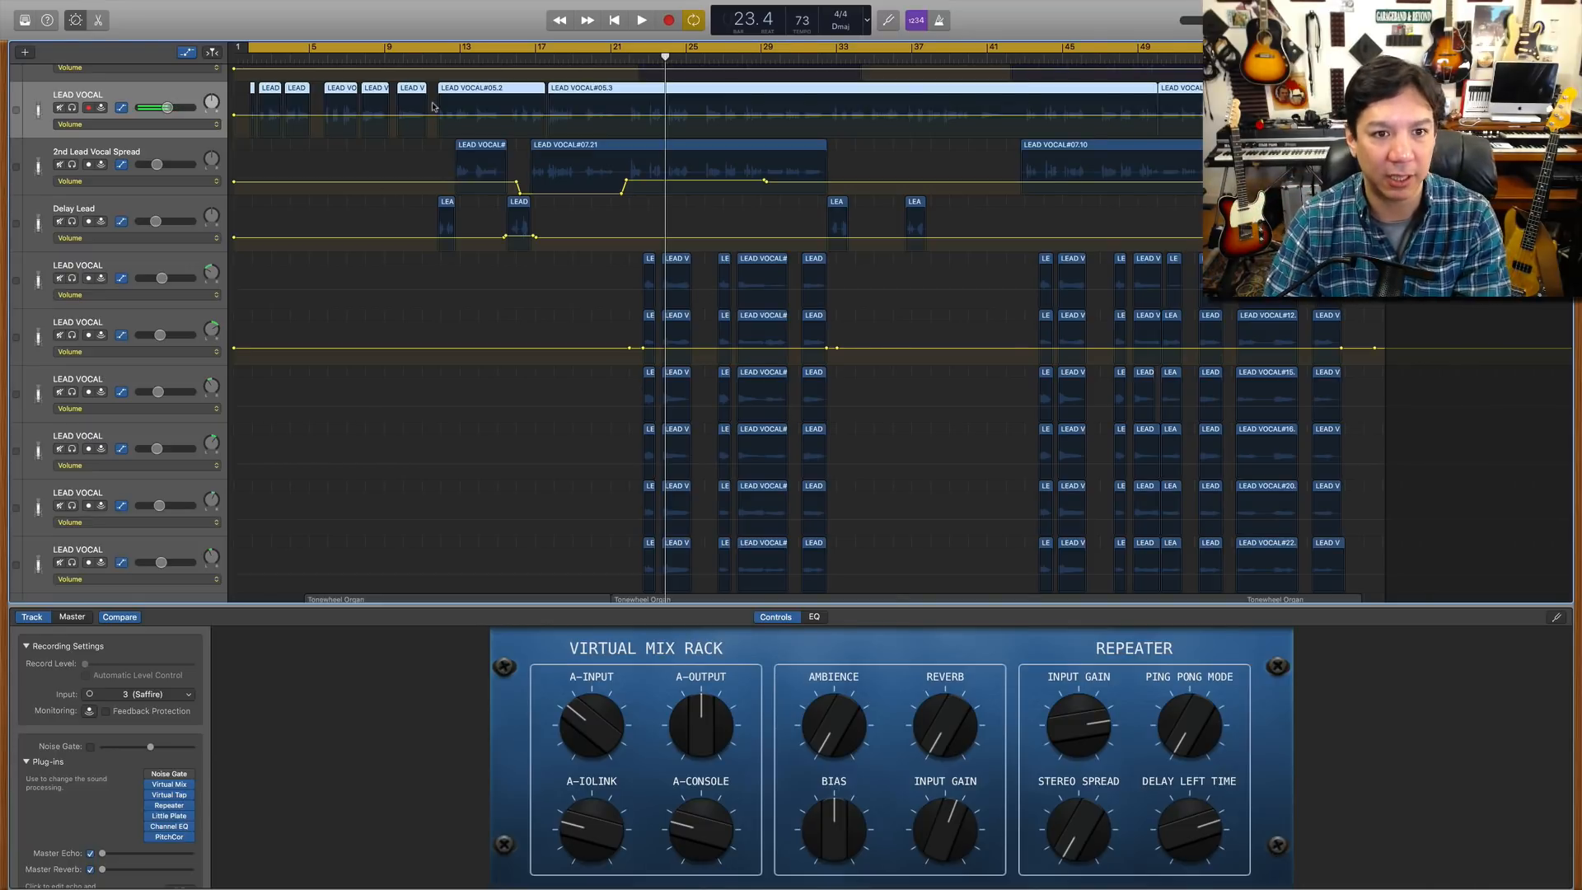
click(553, 53)
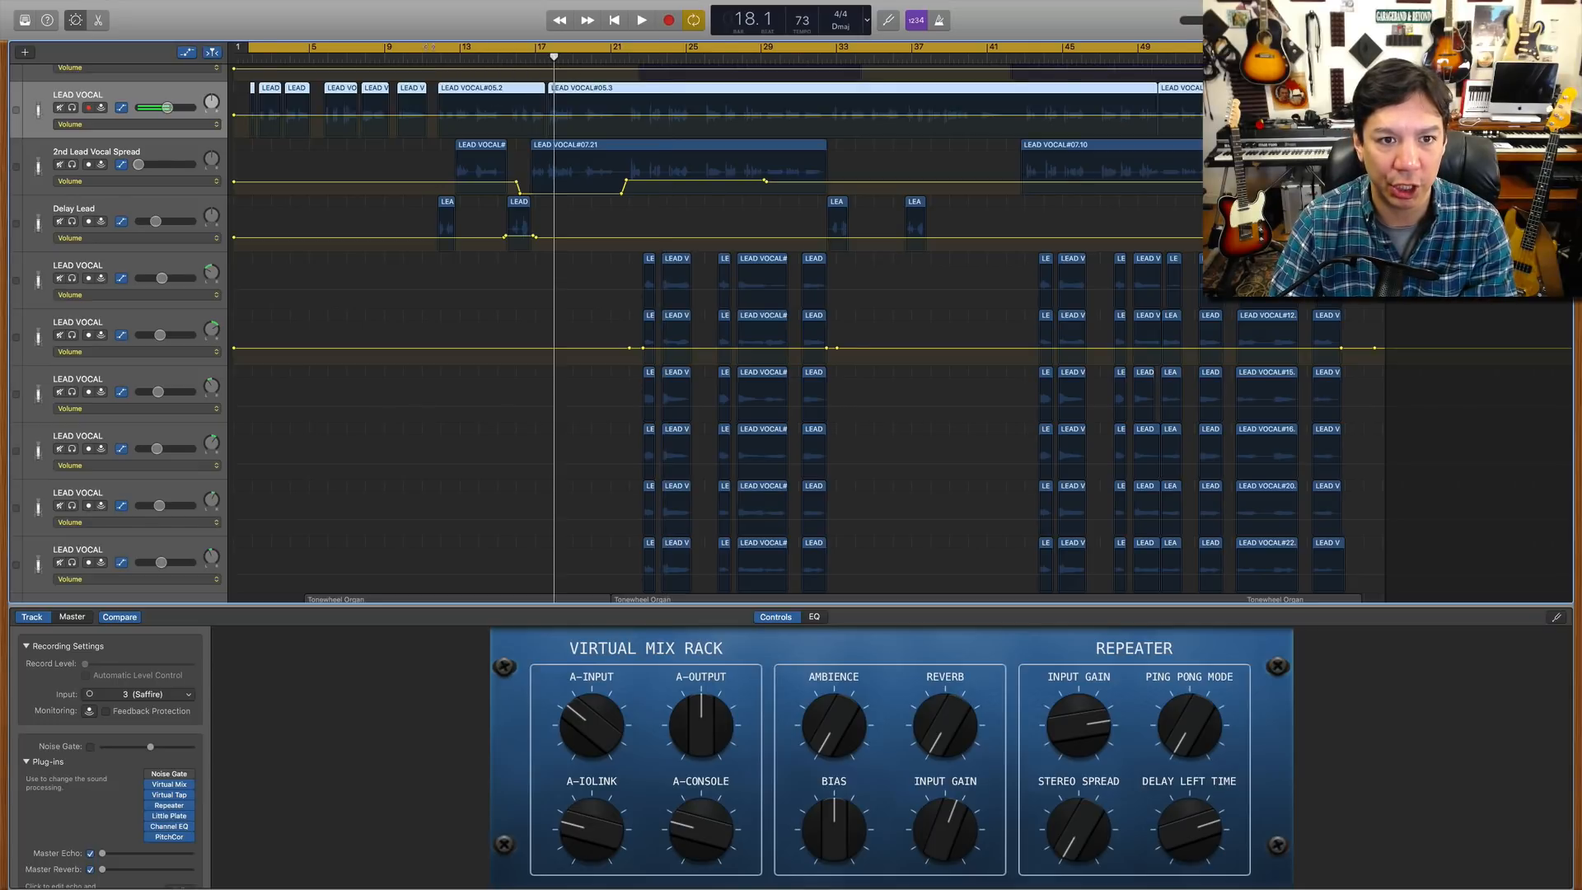
key(e)
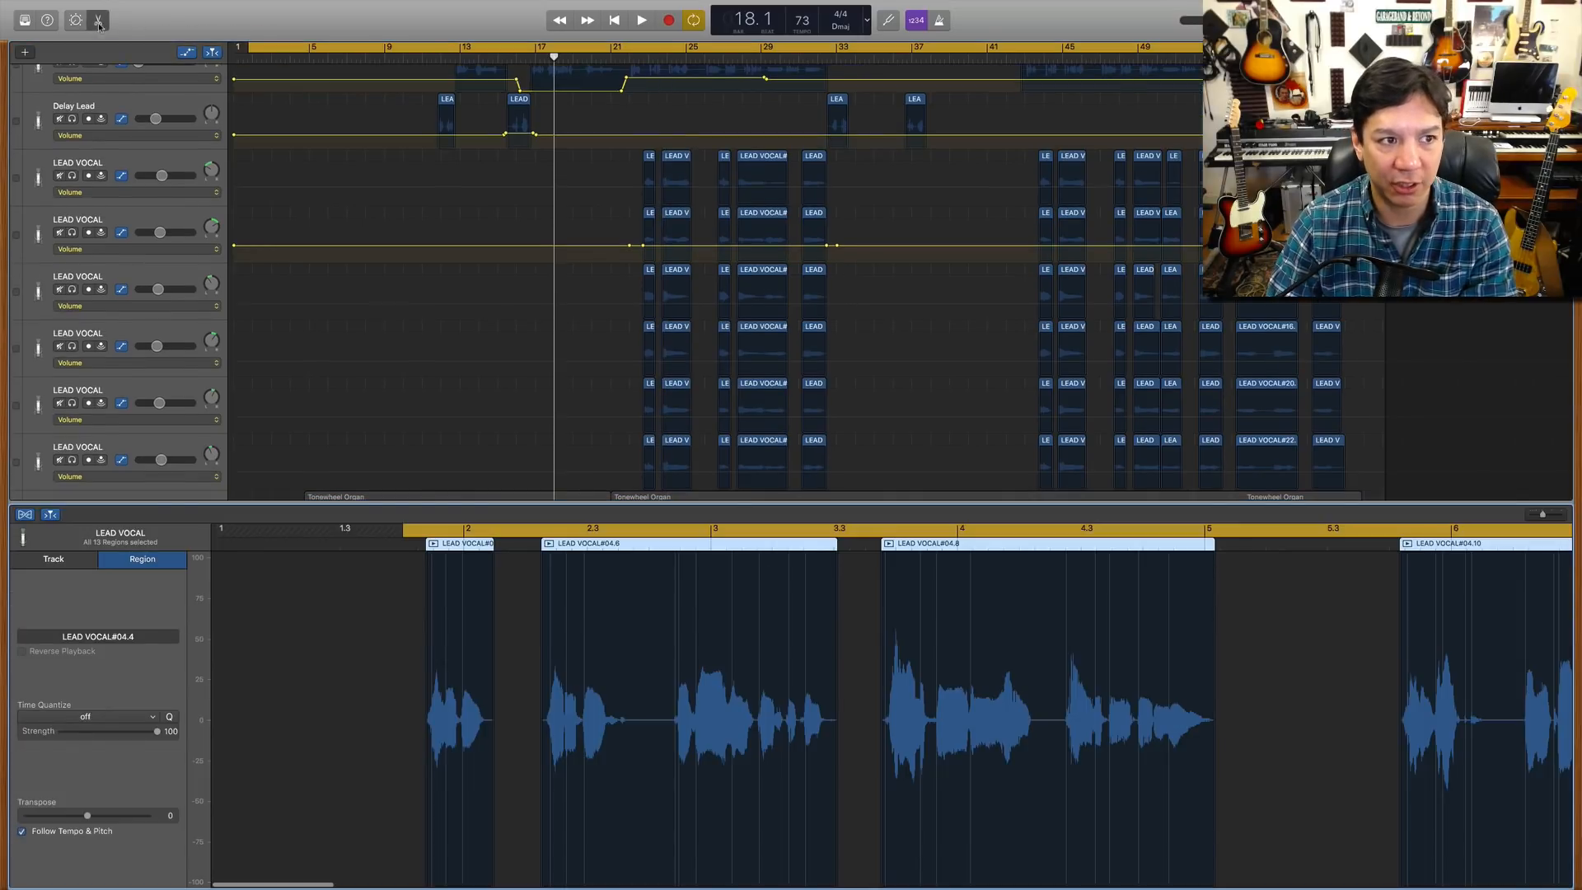
scroll(328, 87, up, 4)
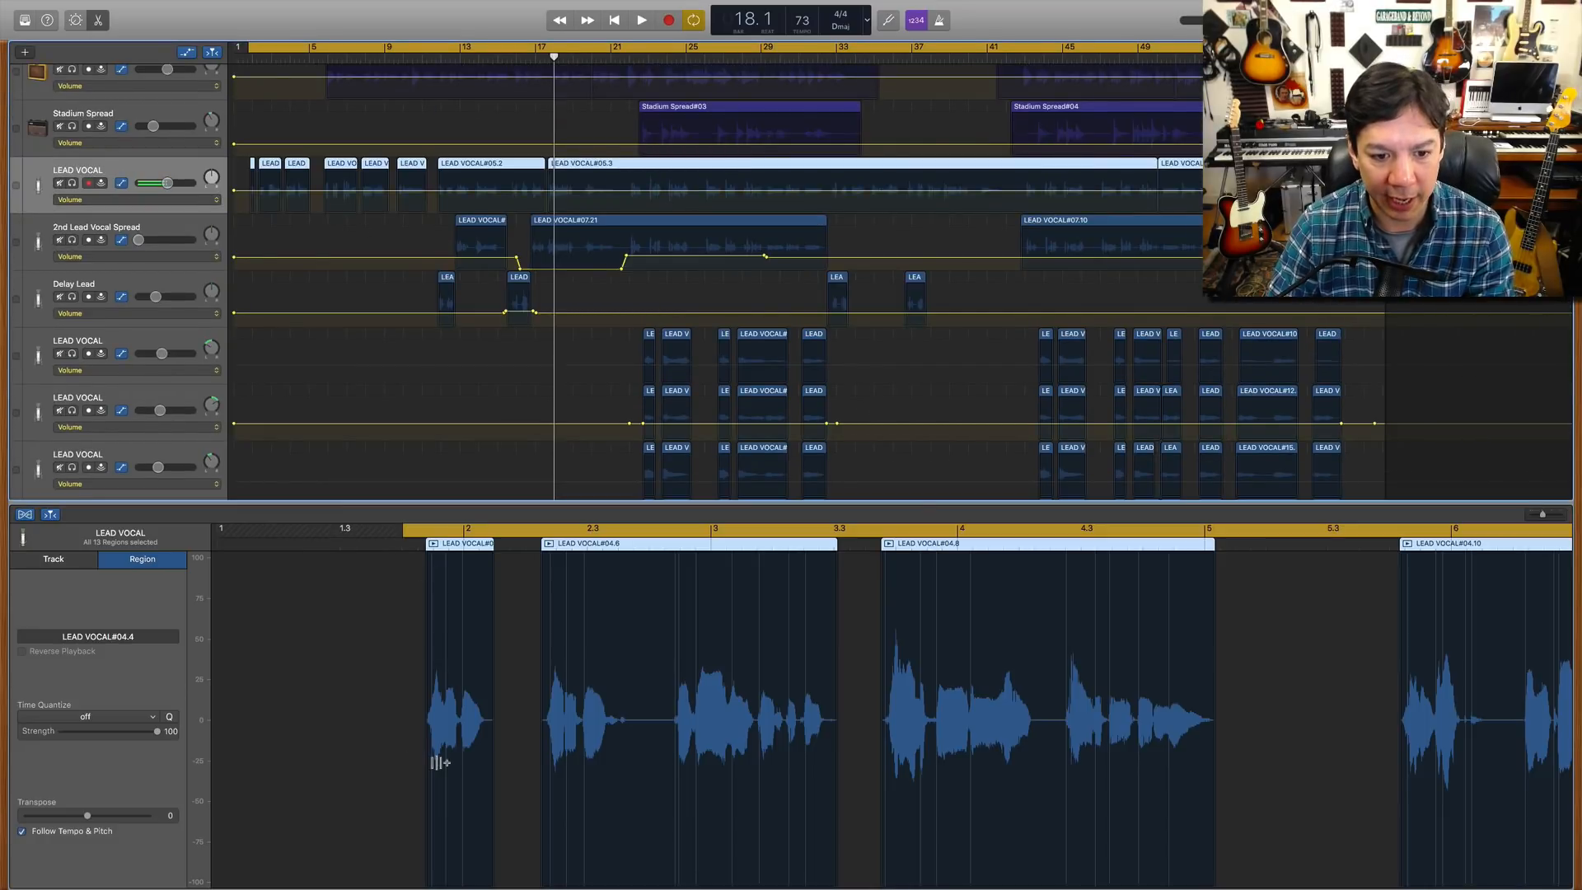
key(c)
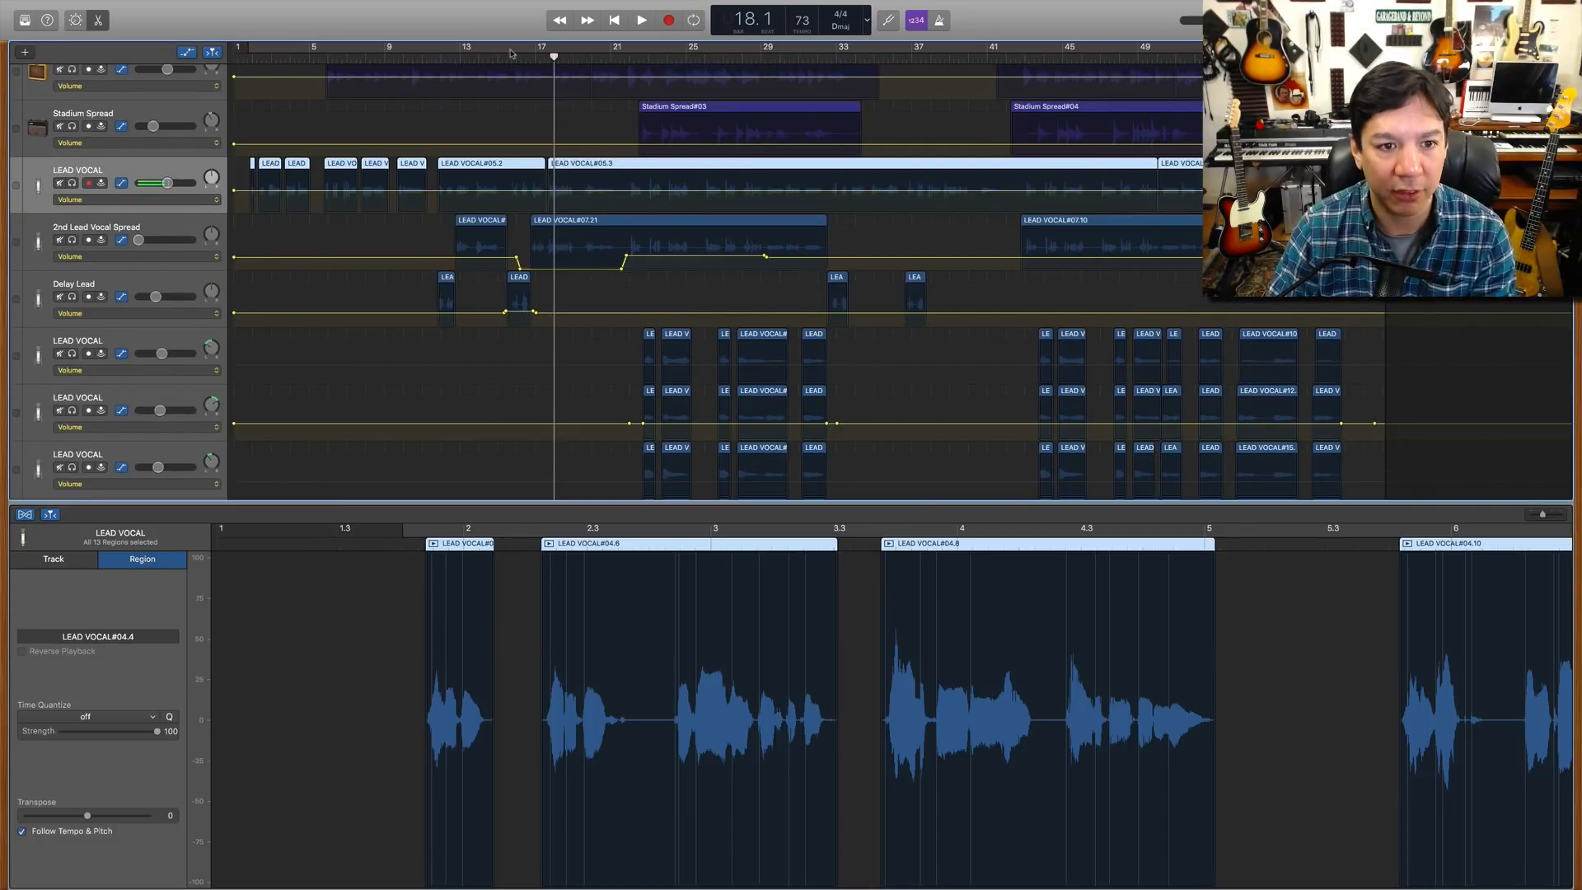
Step: Play the full mix from the end of bar 10 into bar 14
click(417, 56)
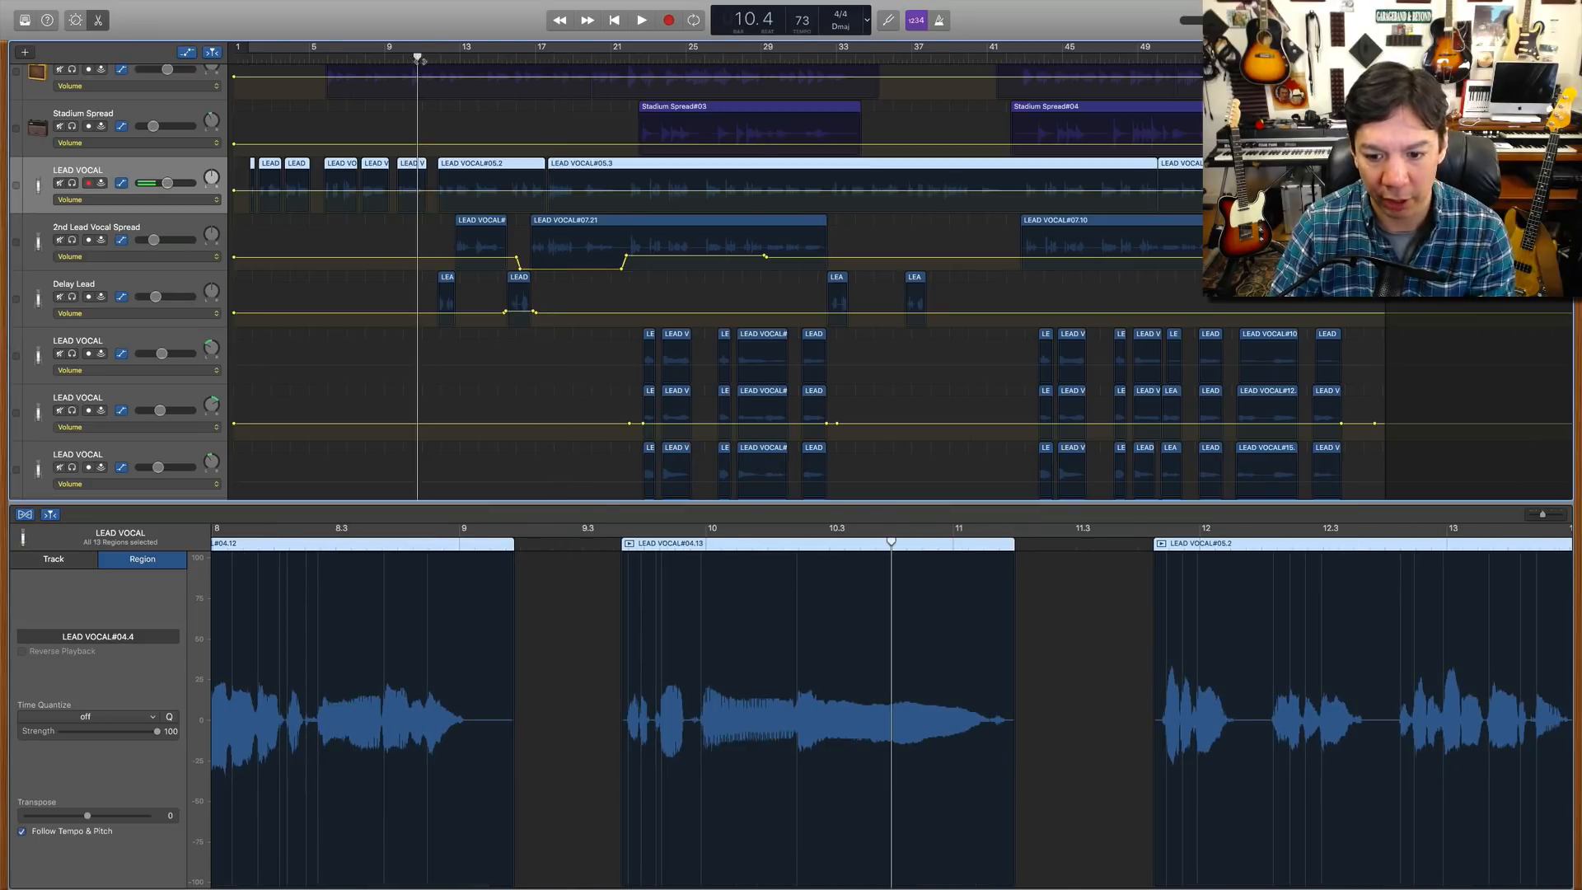
key(space)
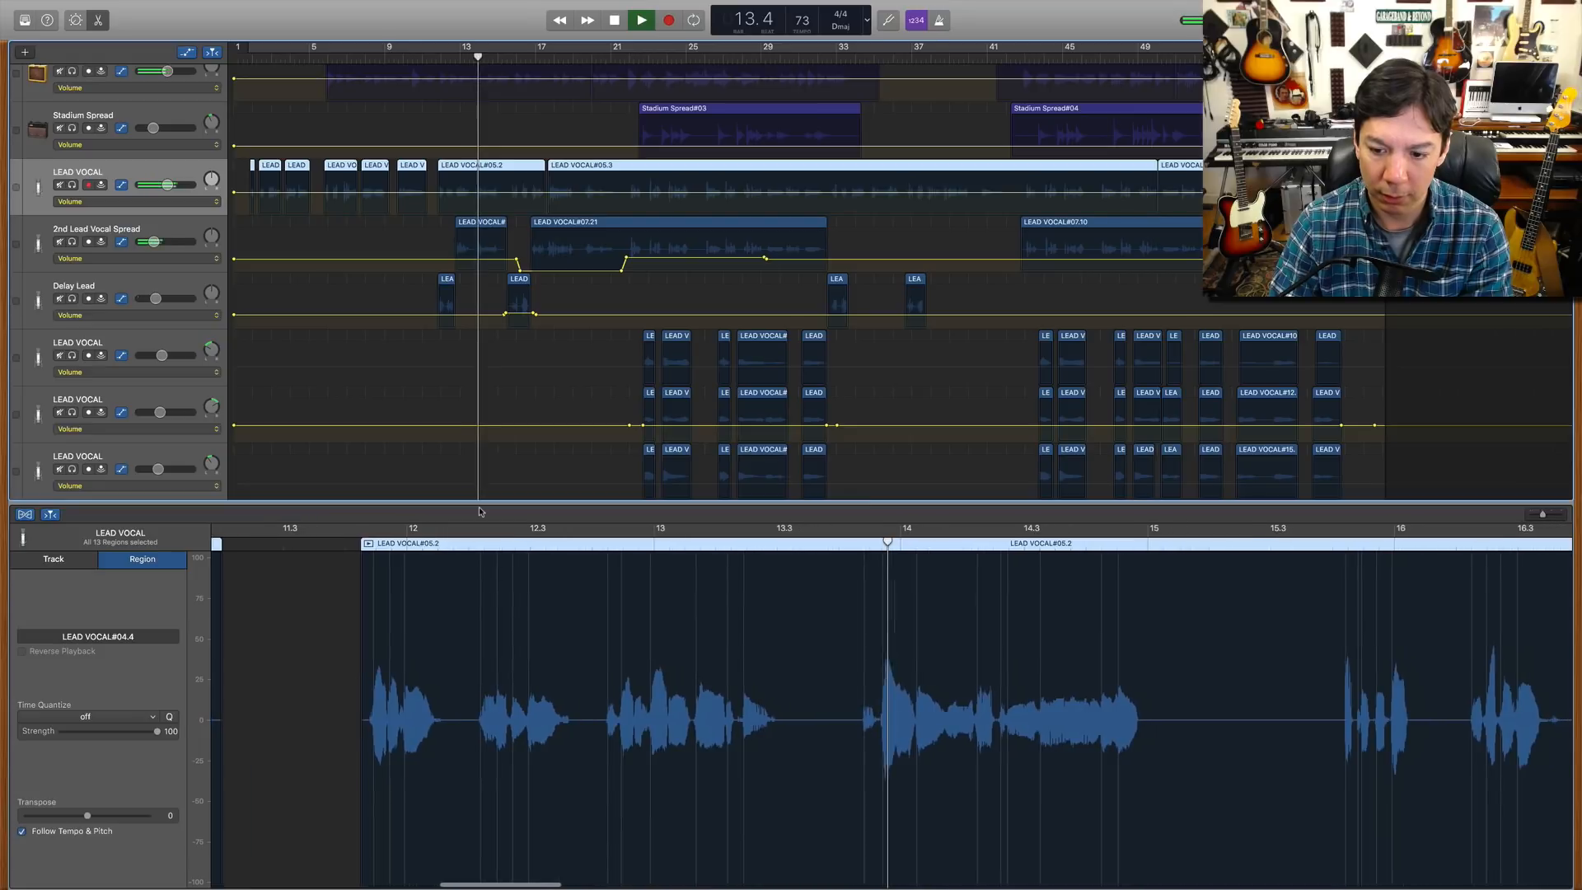
key(space)
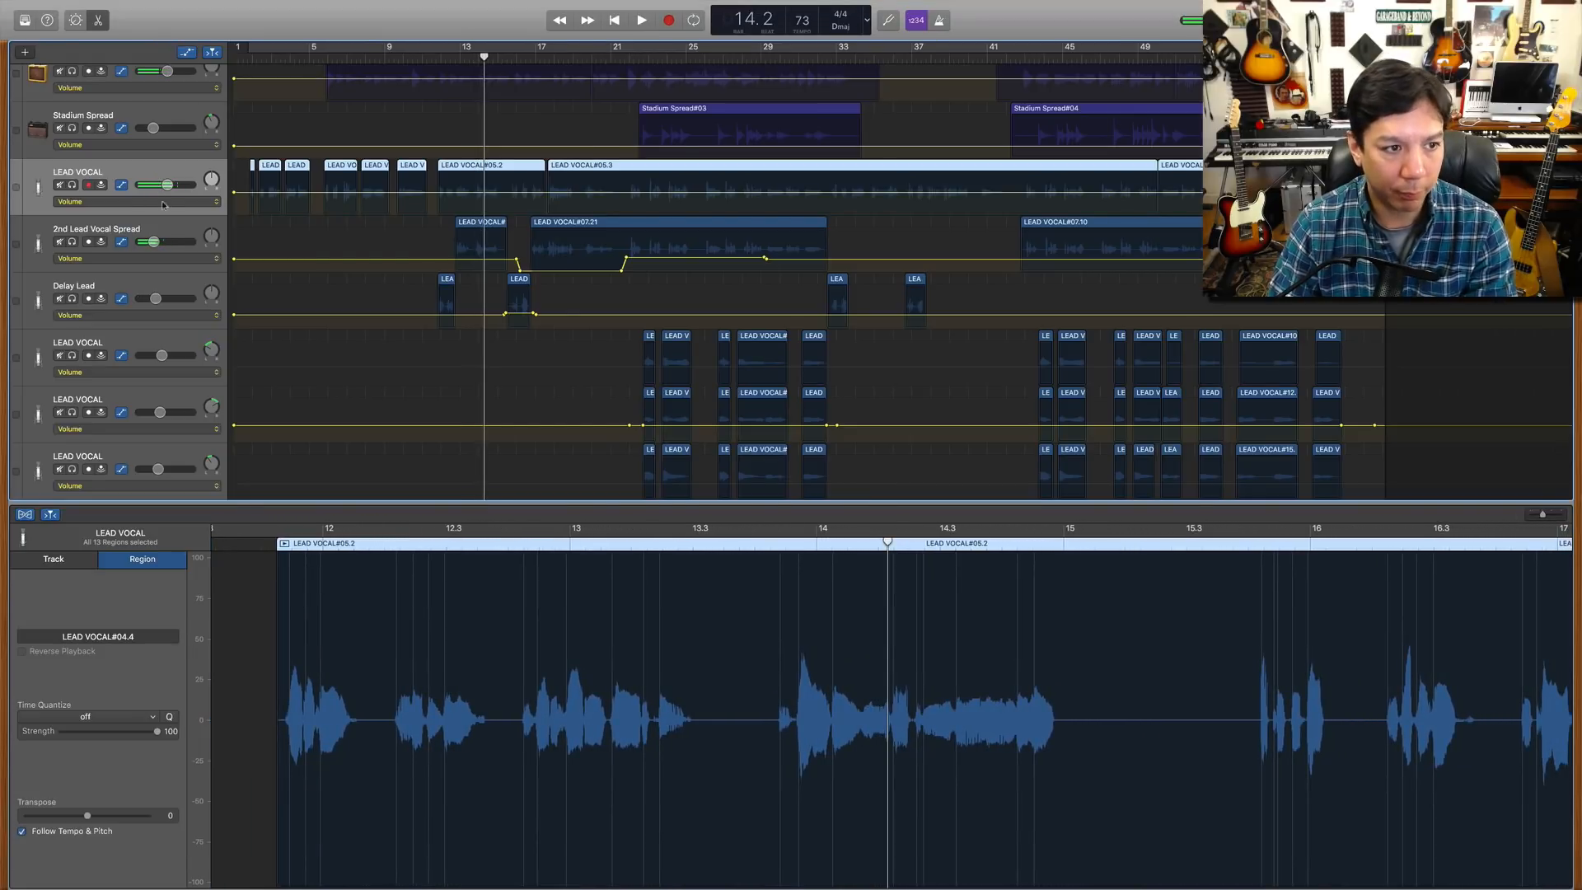
Step: Solo the LEAD VOCAL track and play its phrases from bar 14 to bar 19 to check the gaps for breaths or noise
click(72, 185)
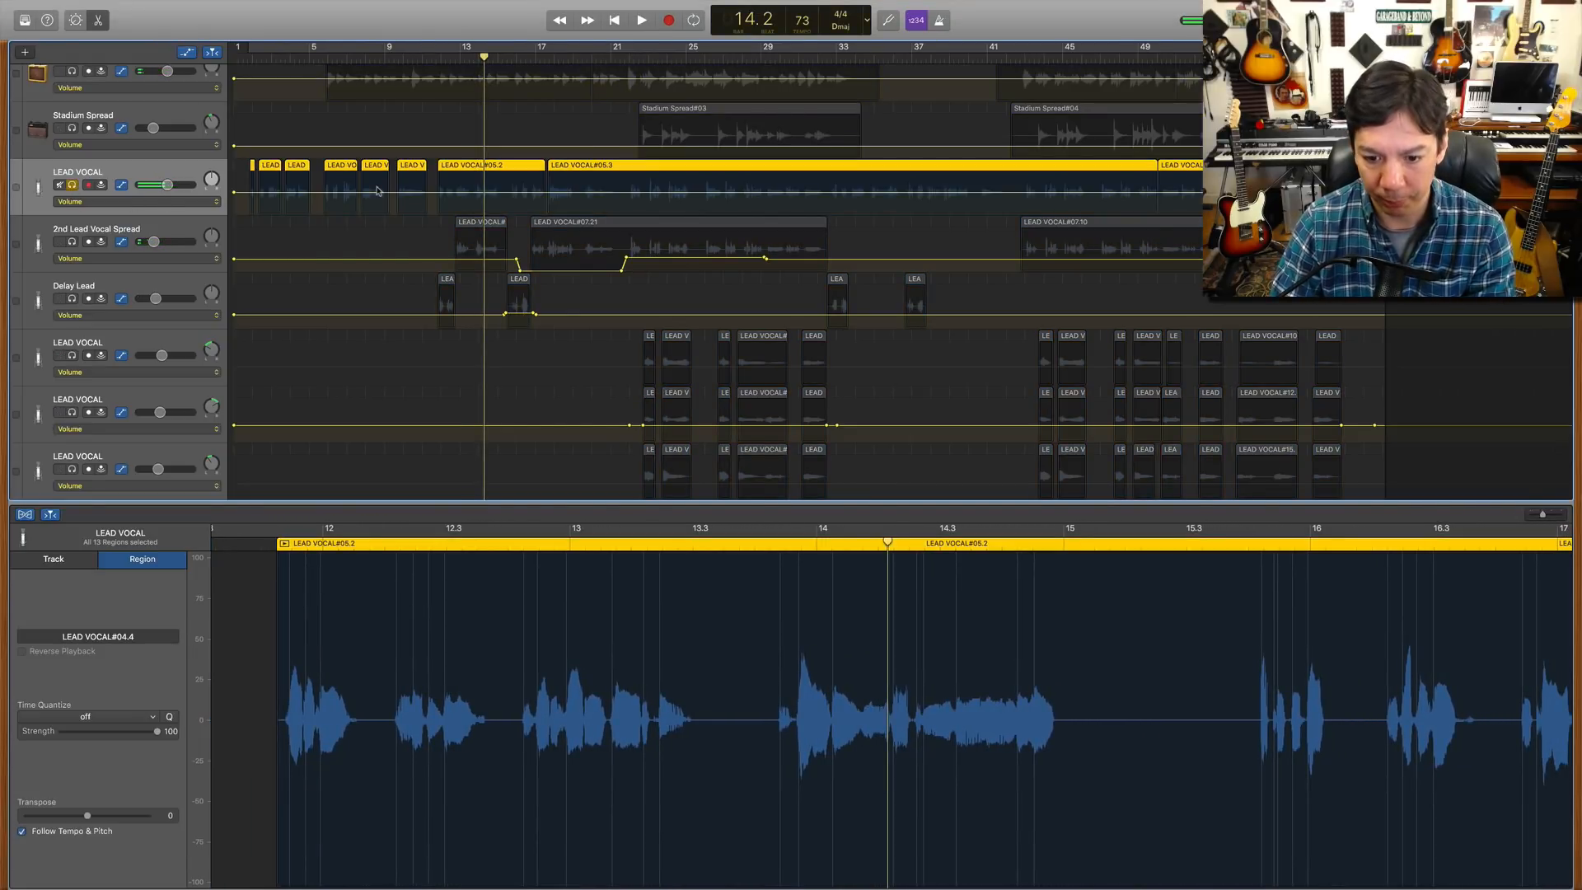
key(space)
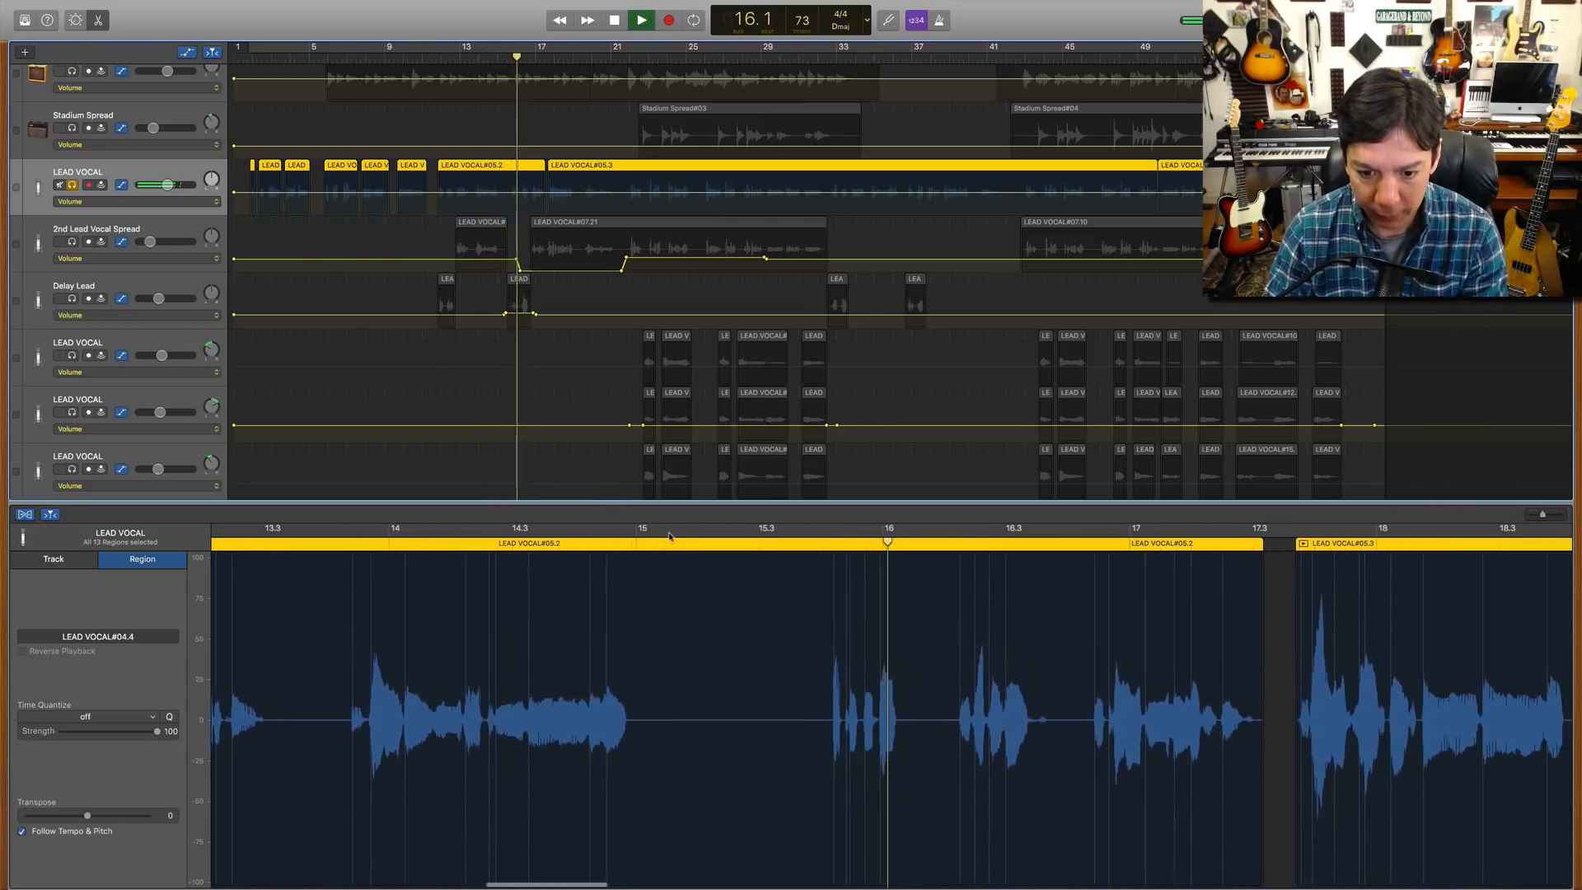
key(space)
click(752, 546)
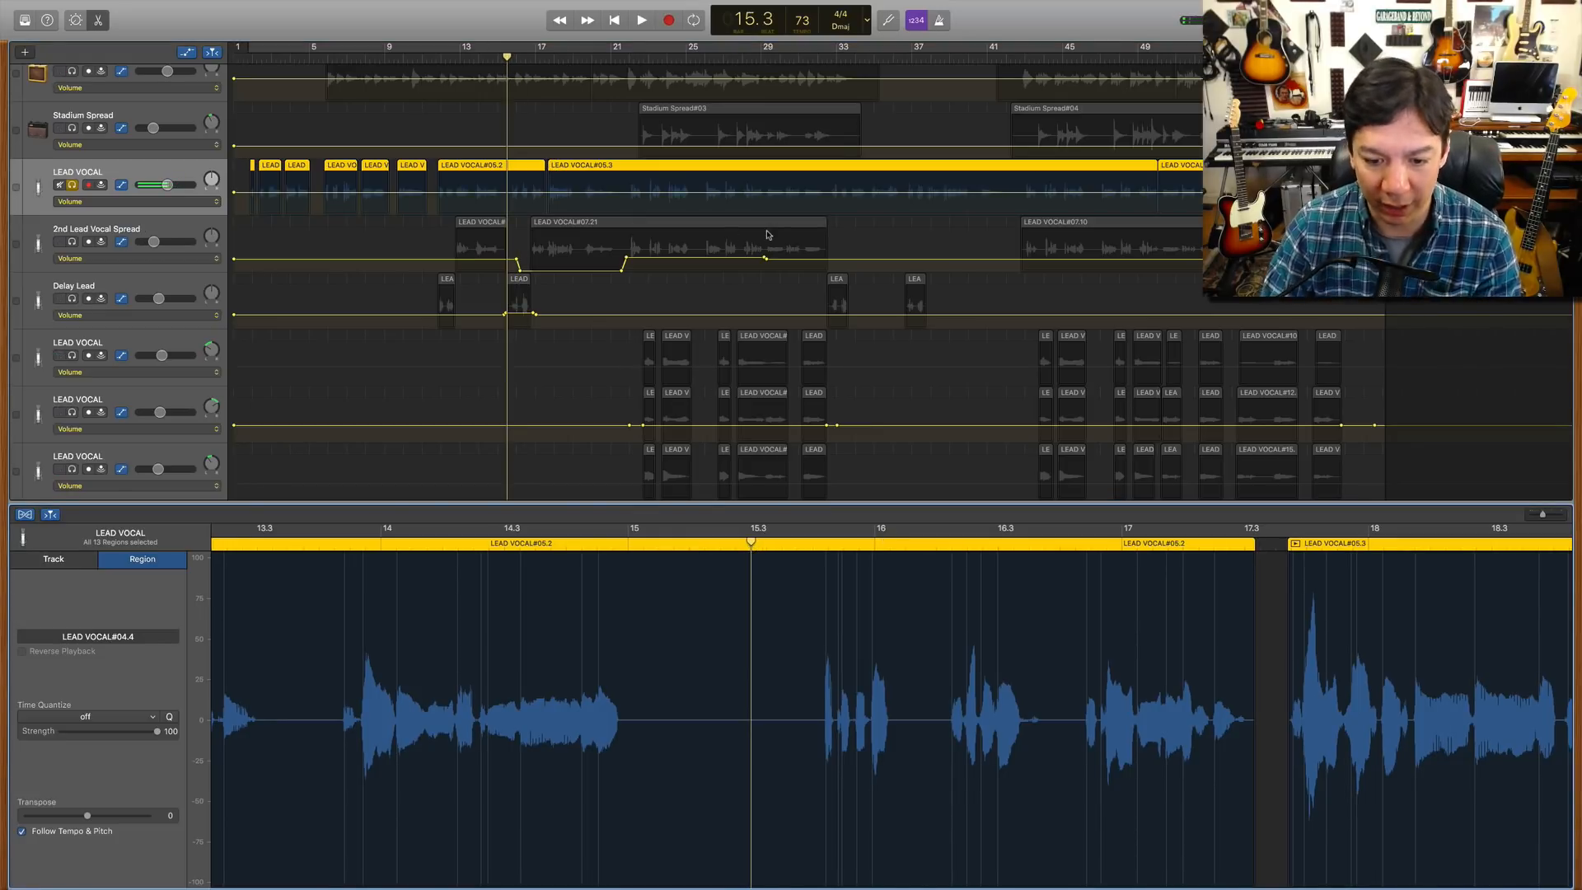
key(space)
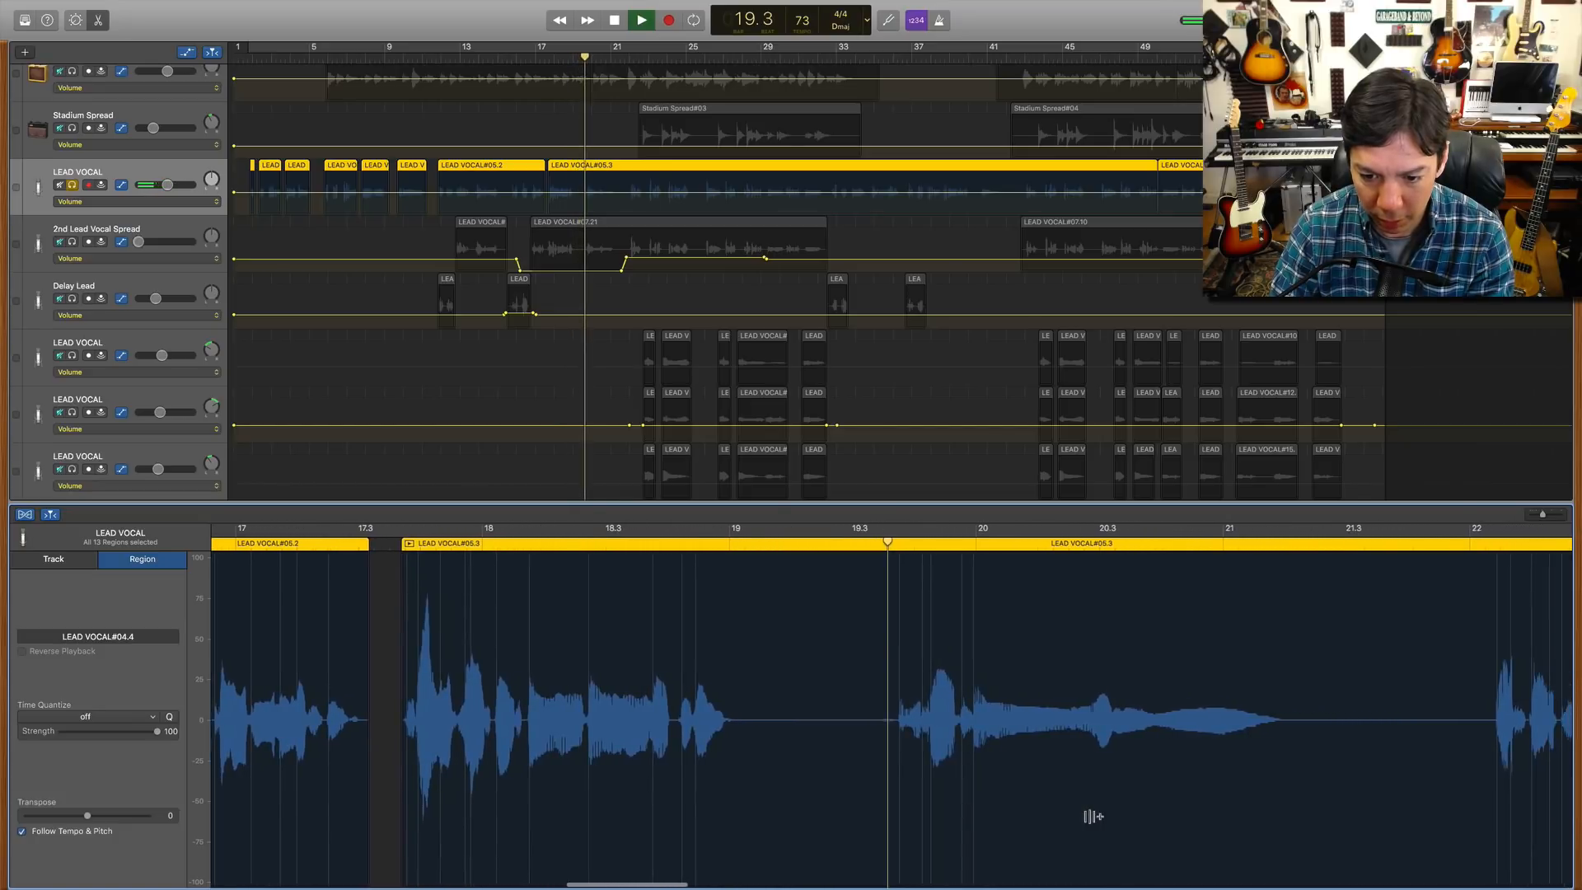
key(space)
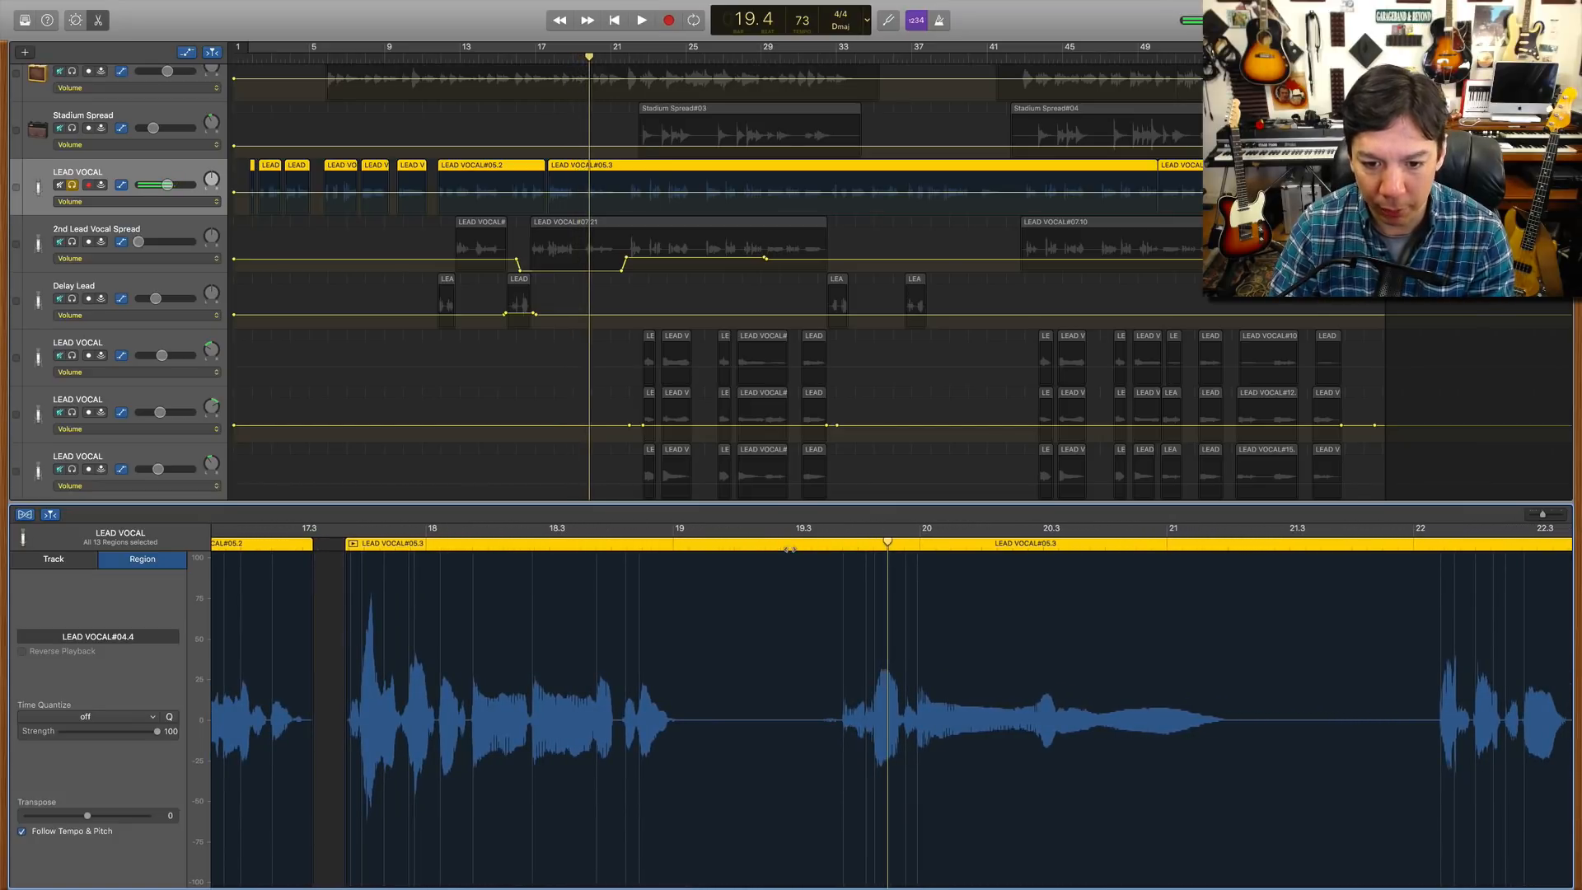
Step: Split the LEAD VOCAL region in the gap at bar 19.2 and trim both cut edges back to the neighbouring phrases
click(790, 549)
key(space)
key(space)
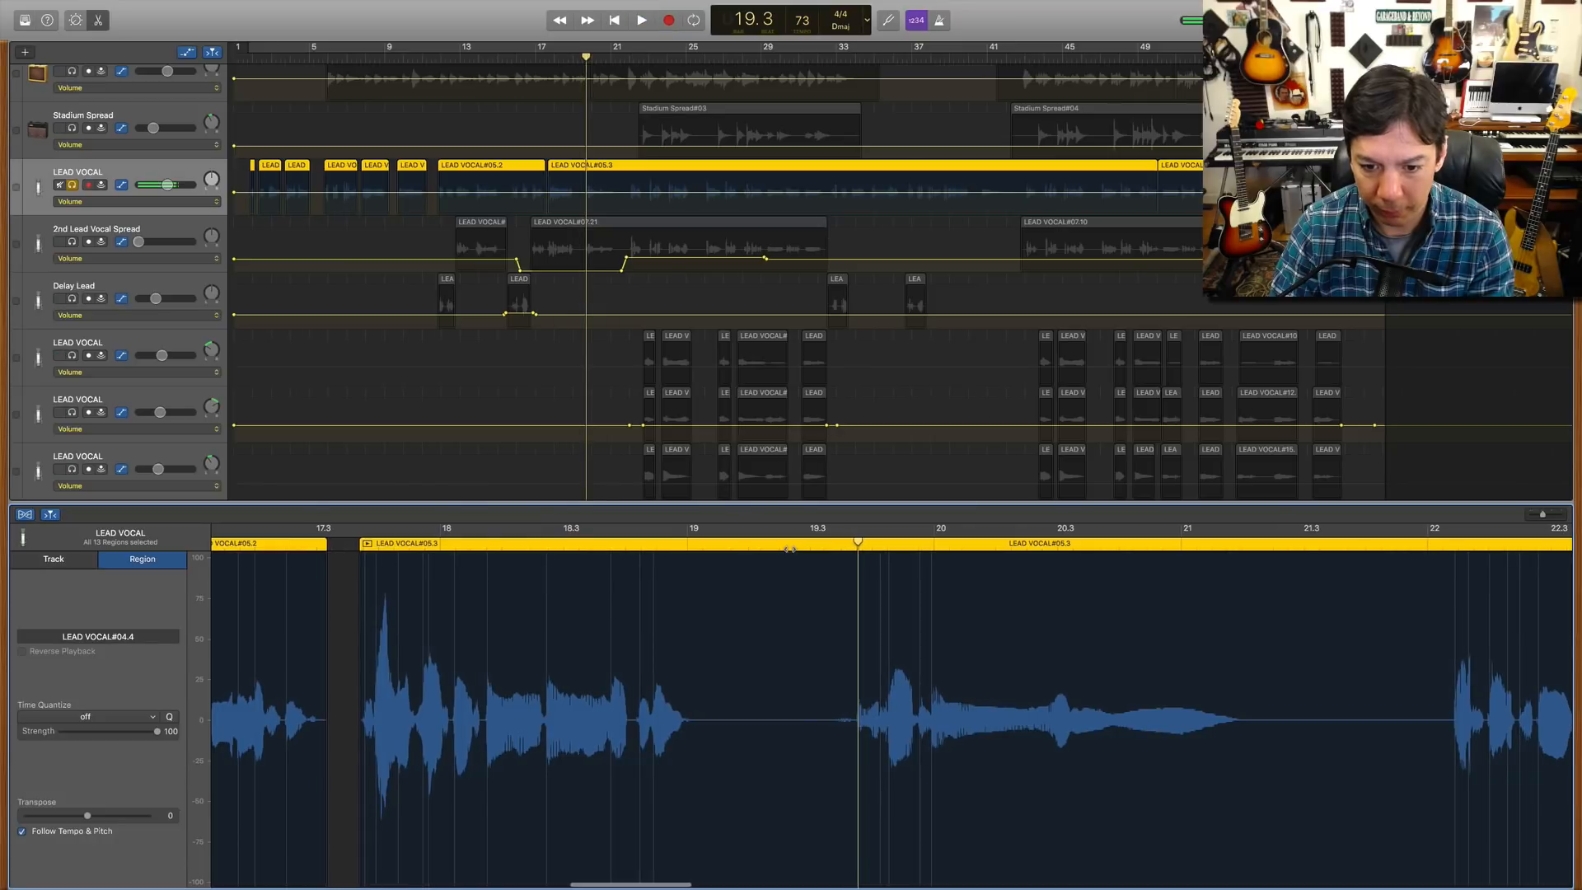
click(790, 549)
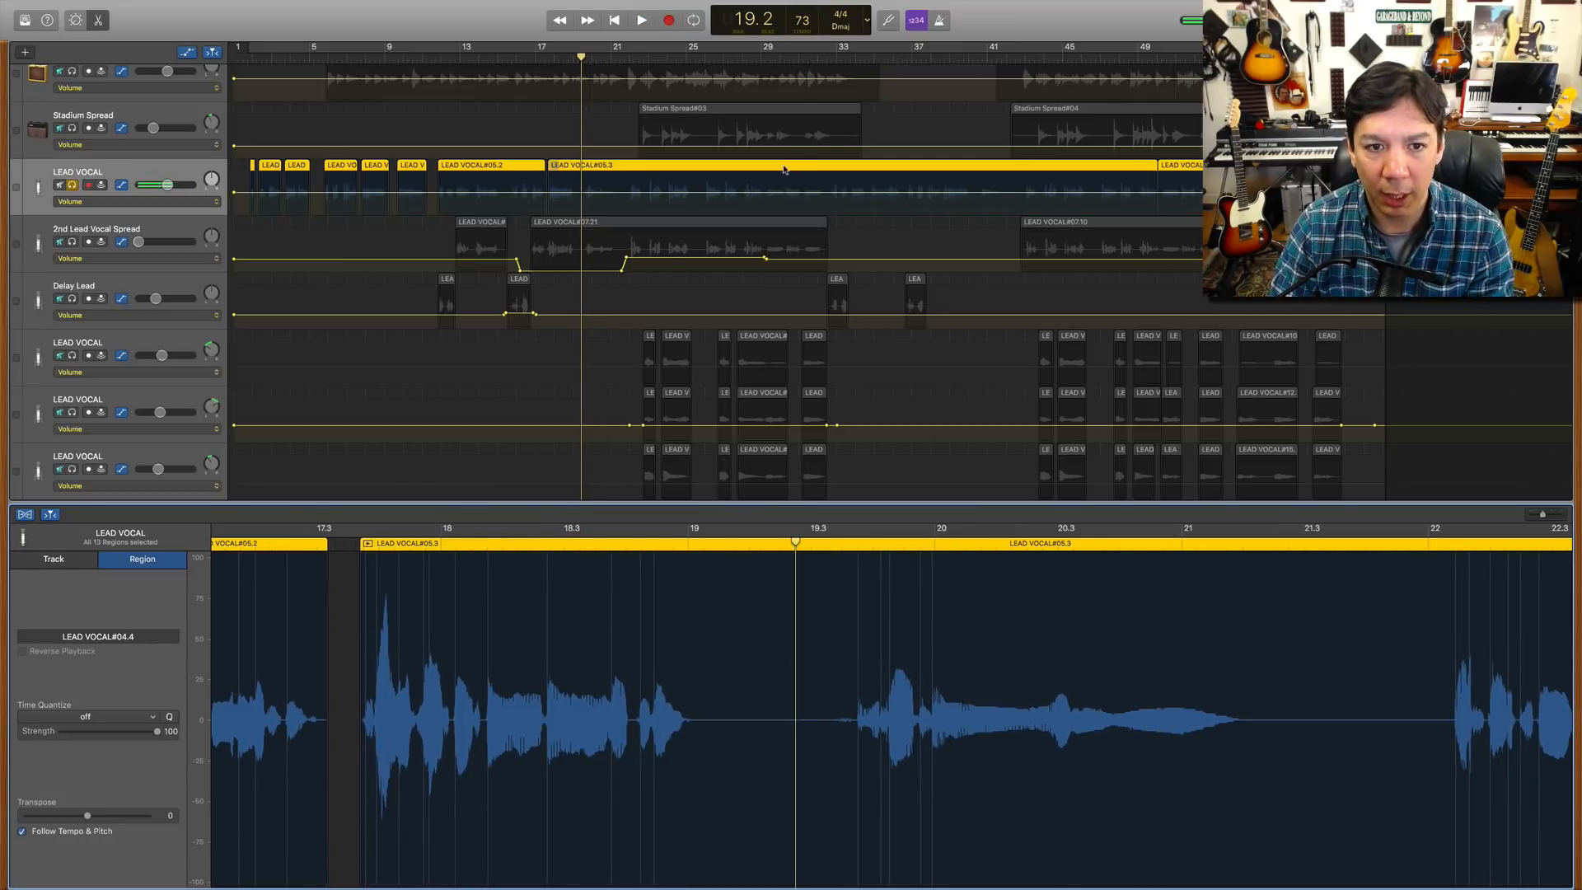
key(super+t)
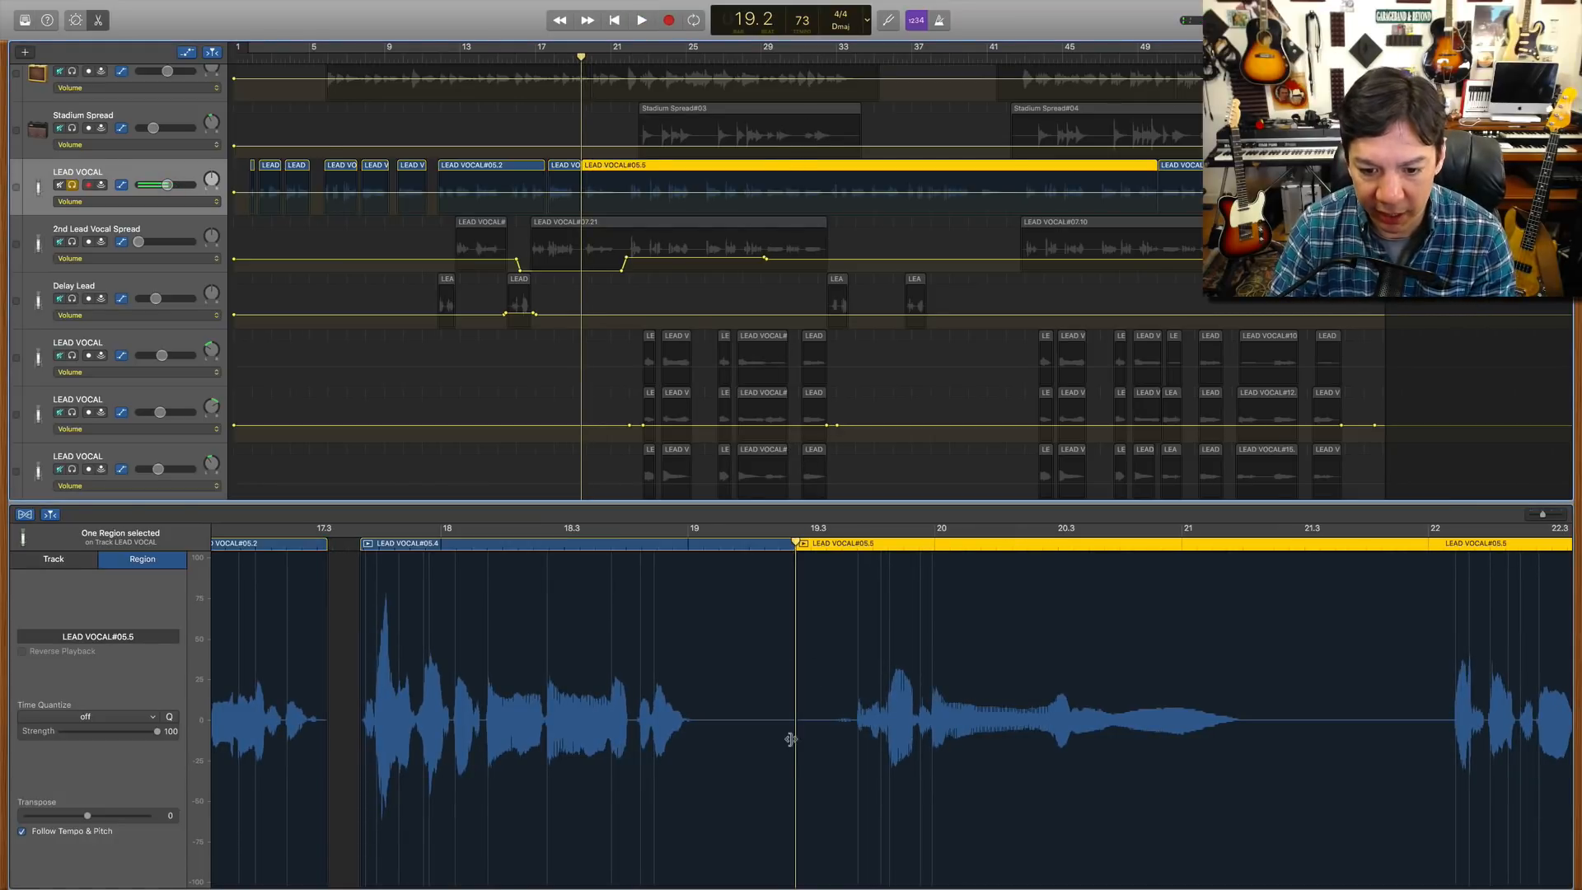
drag(796, 796, 688, 807)
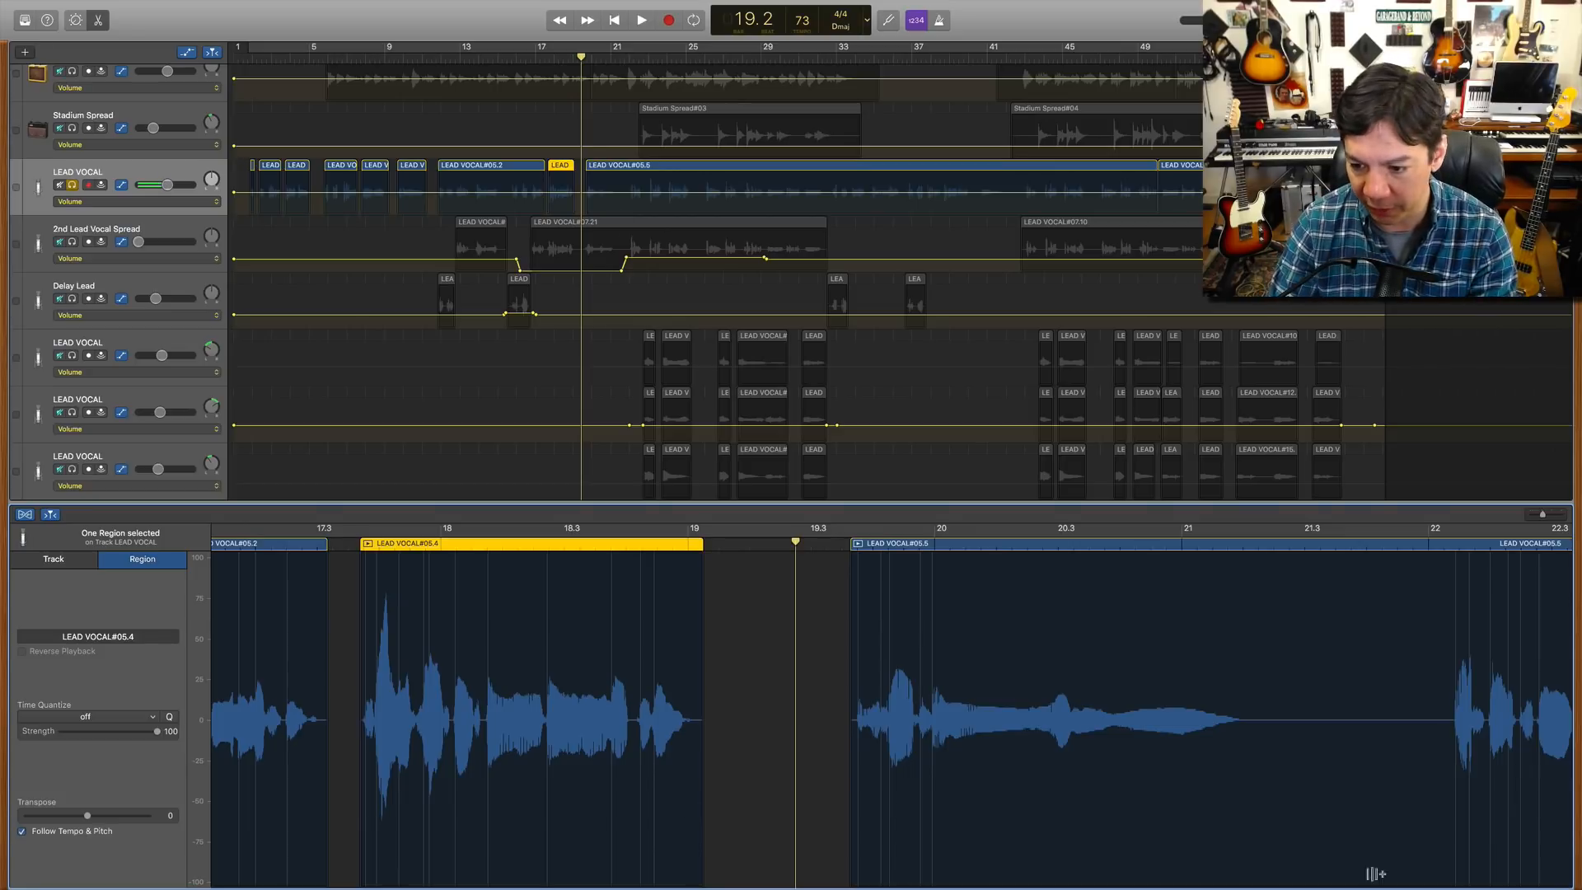
Step: Split the LEAD VOCAL region after the phrase ending at bar 21.2 and trim the second part's start to about bar 22
click(1244, 546)
drag(1243, 546, 1250, 546)
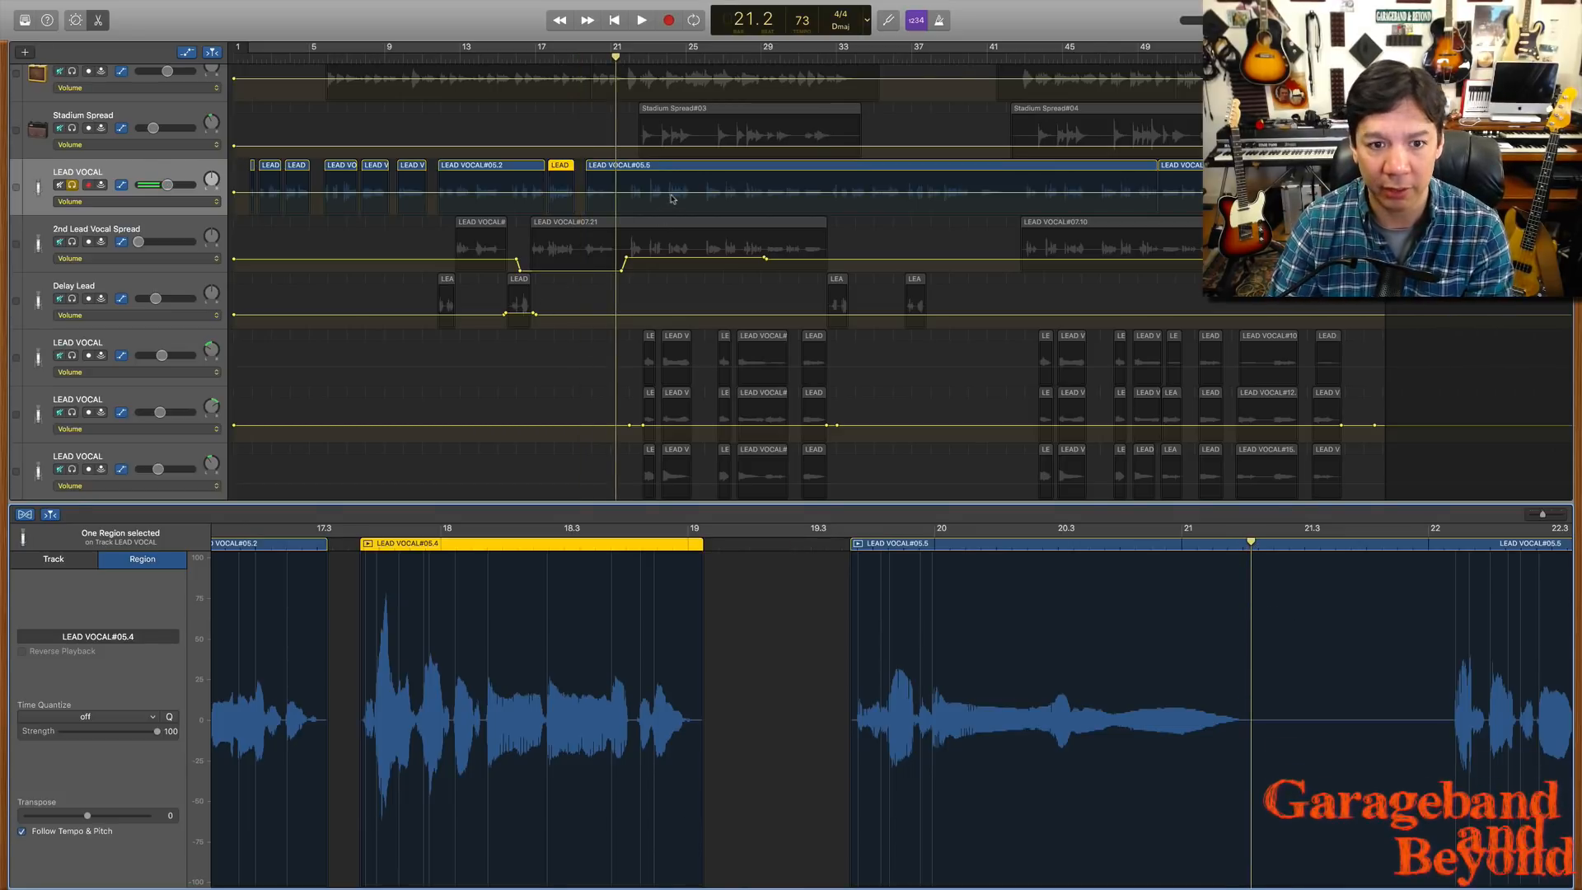
click(690, 173)
key(super+t)
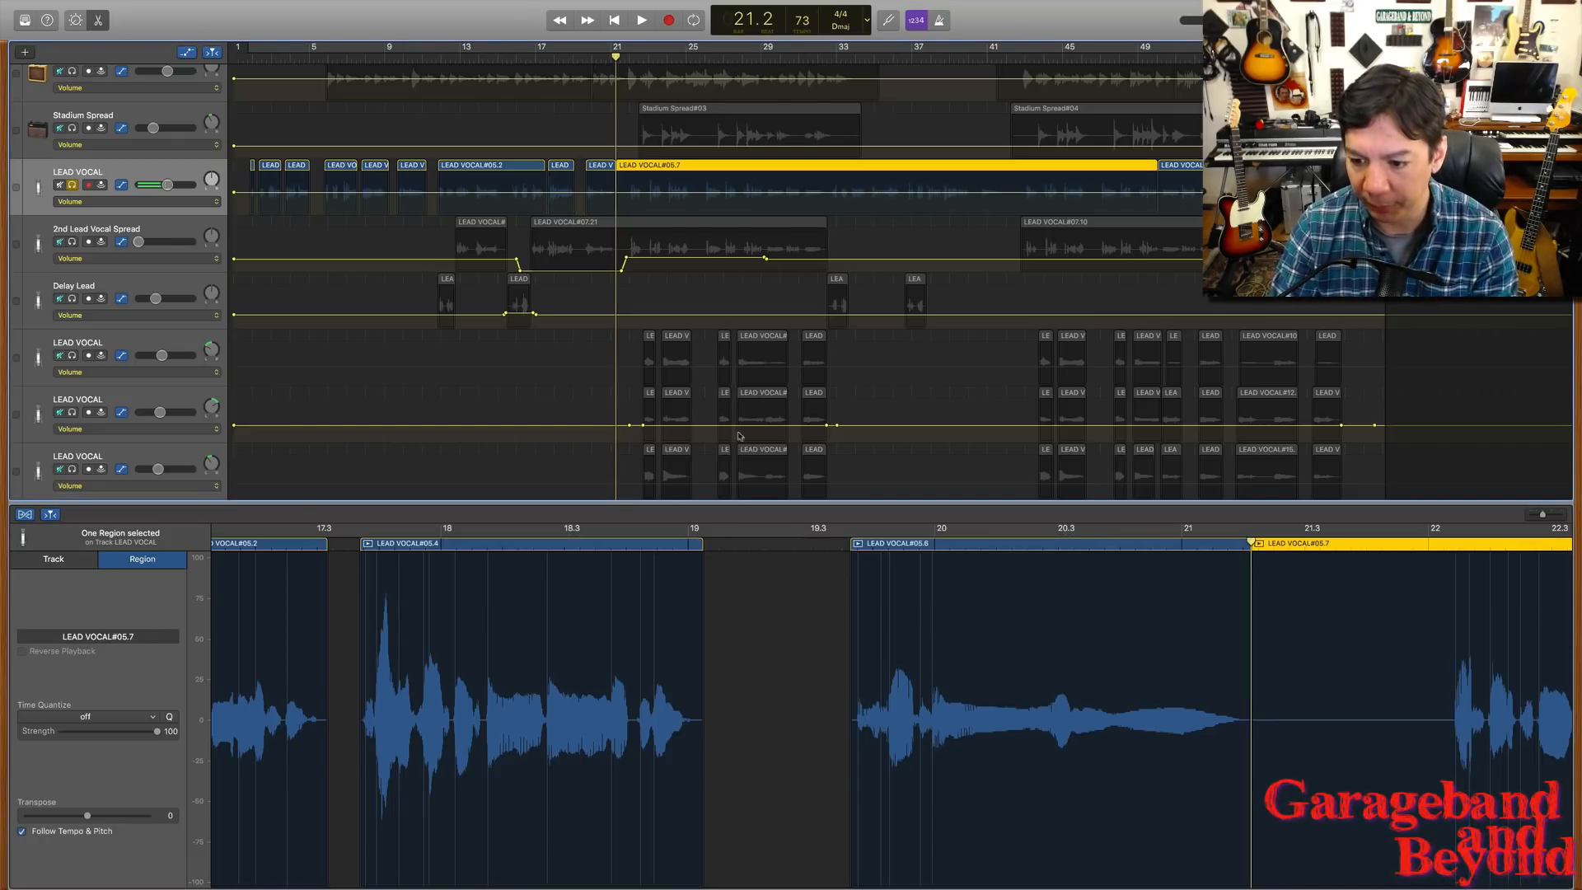
scroll(1219, 764, right, 3)
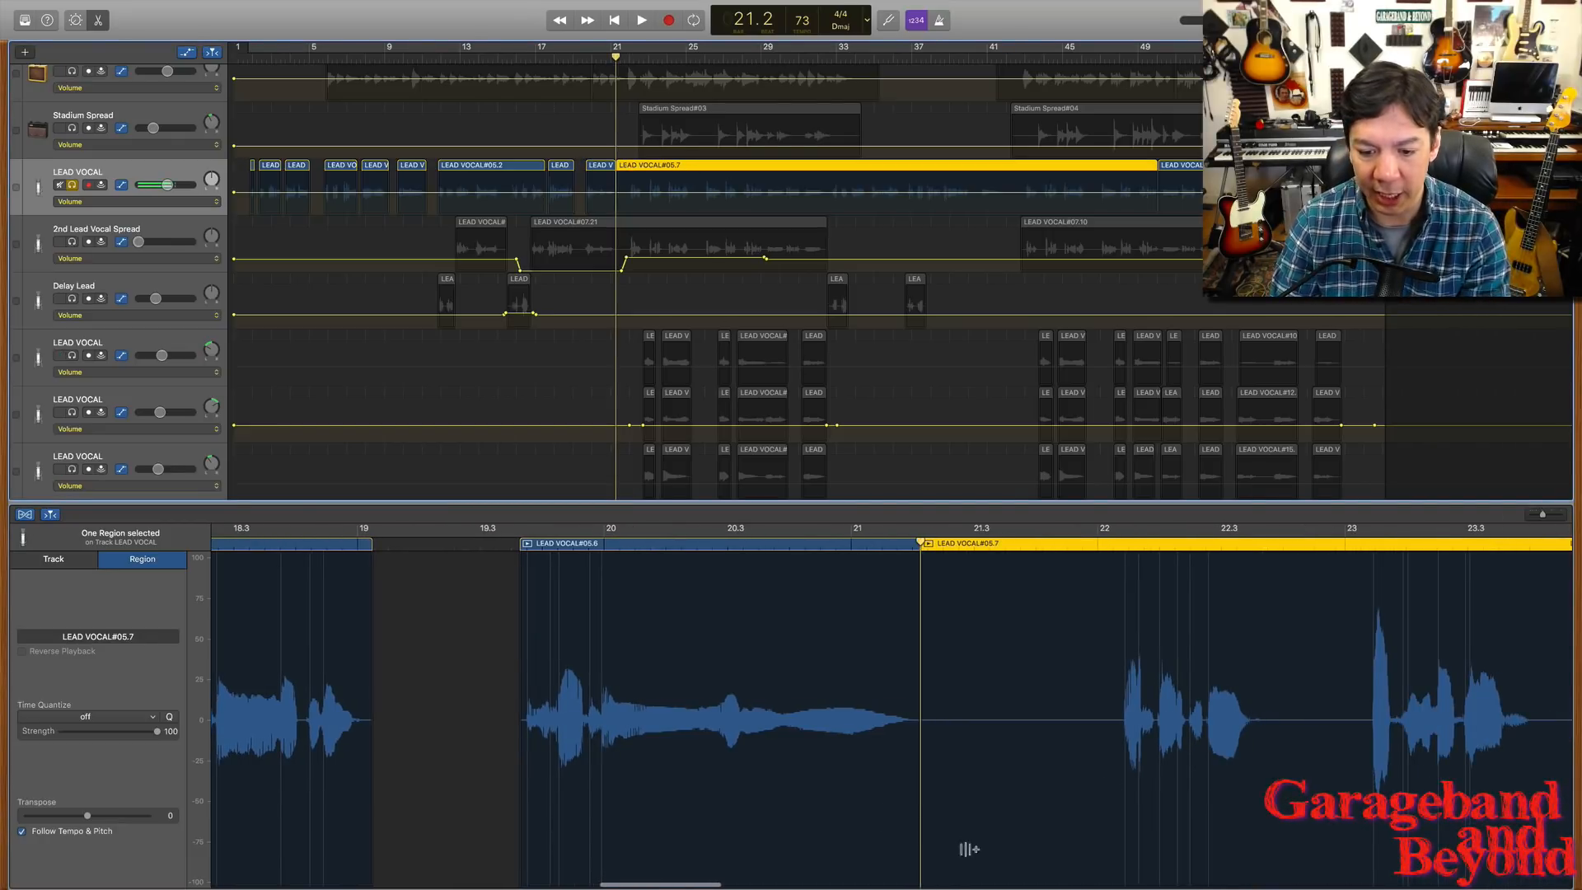
drag(929, 858, 1113, 860)
scroll(1141, 848, right, 10)
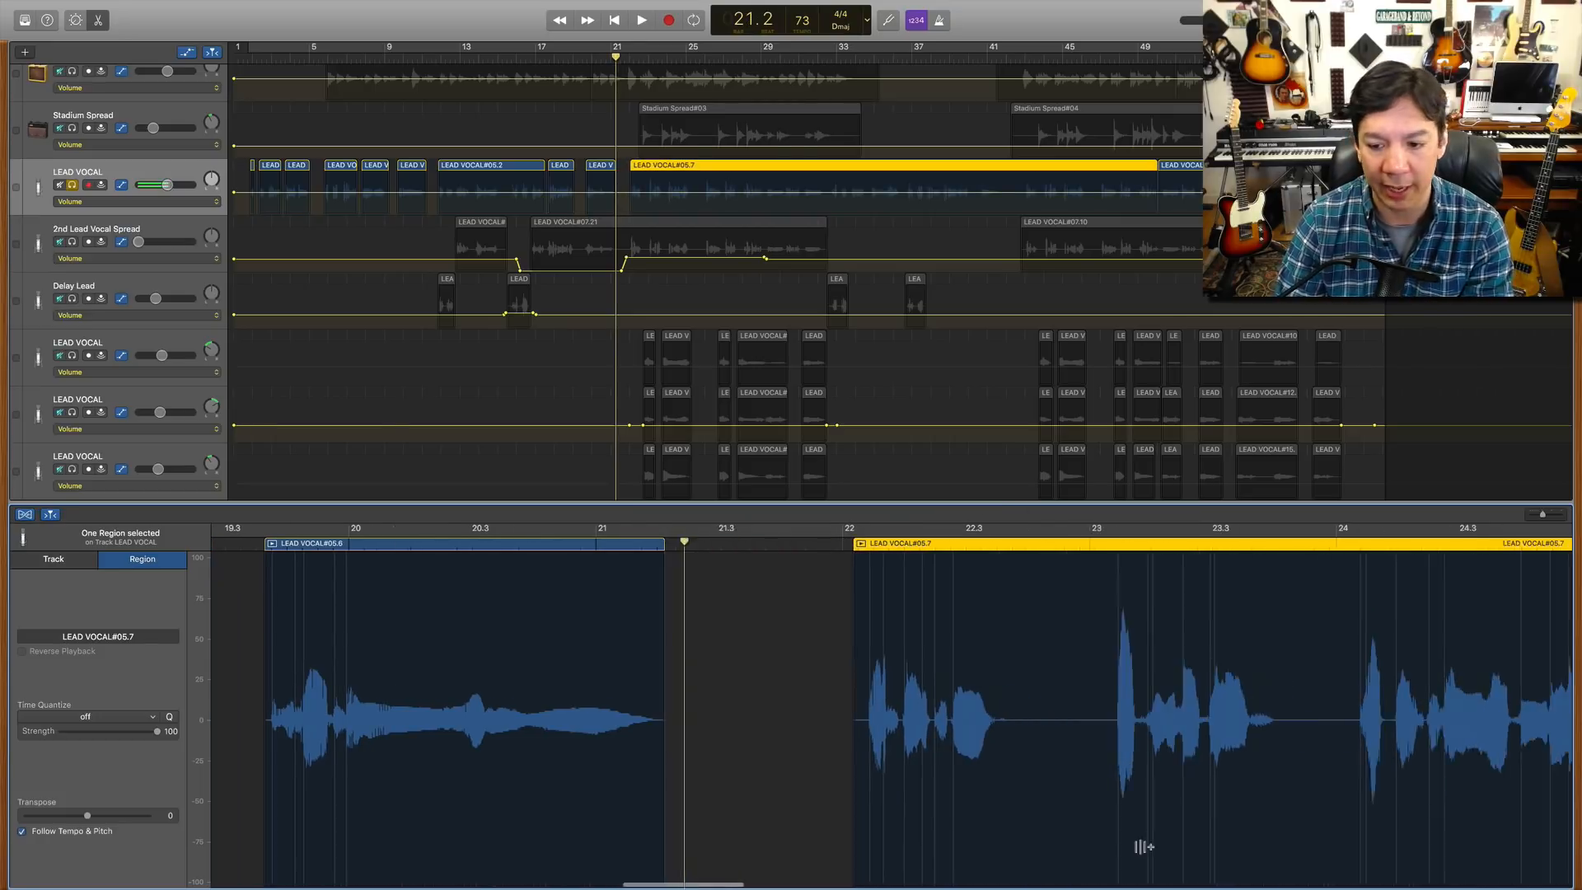
Step: Turn off solo on the LEAD VOCAL track, select all its regions, and place the playhead at bar 1.4
click(73, 185)
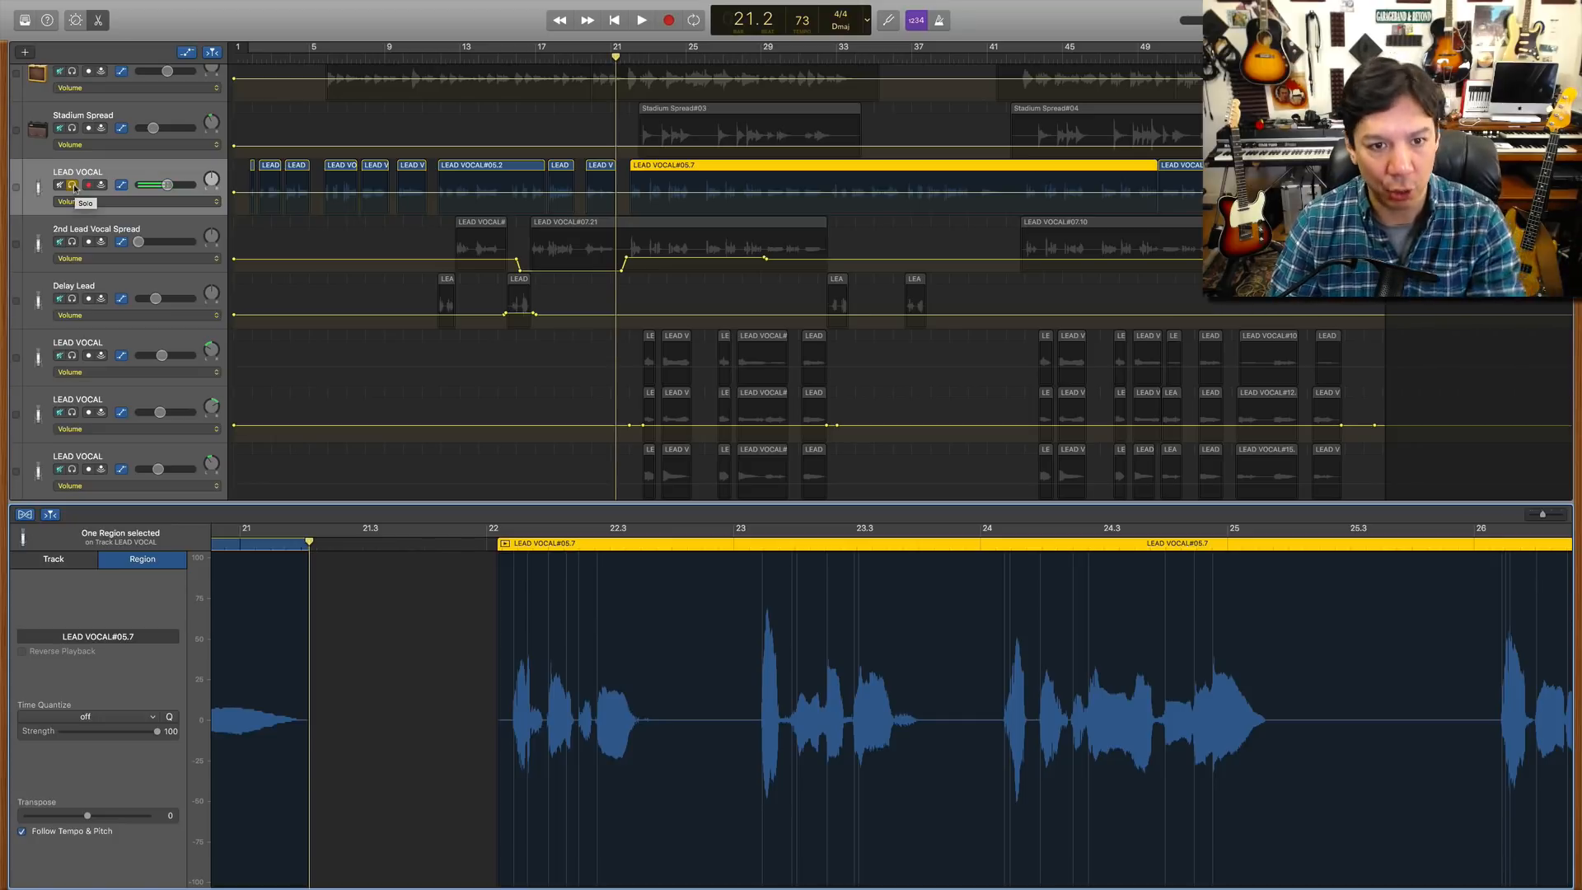
click(73, 185)
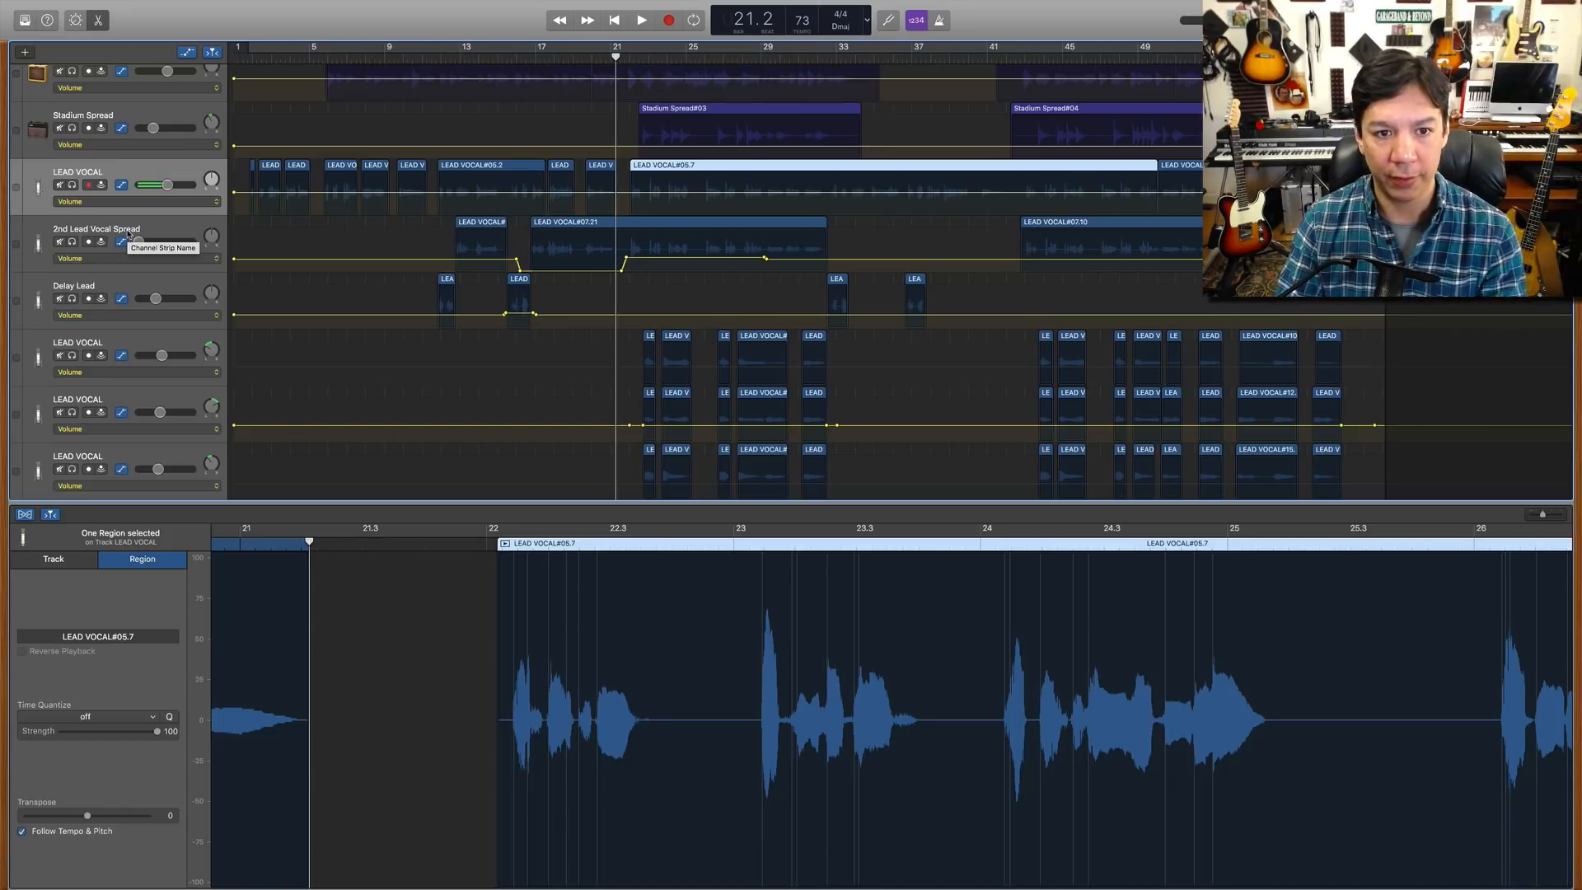
click(457, 56)
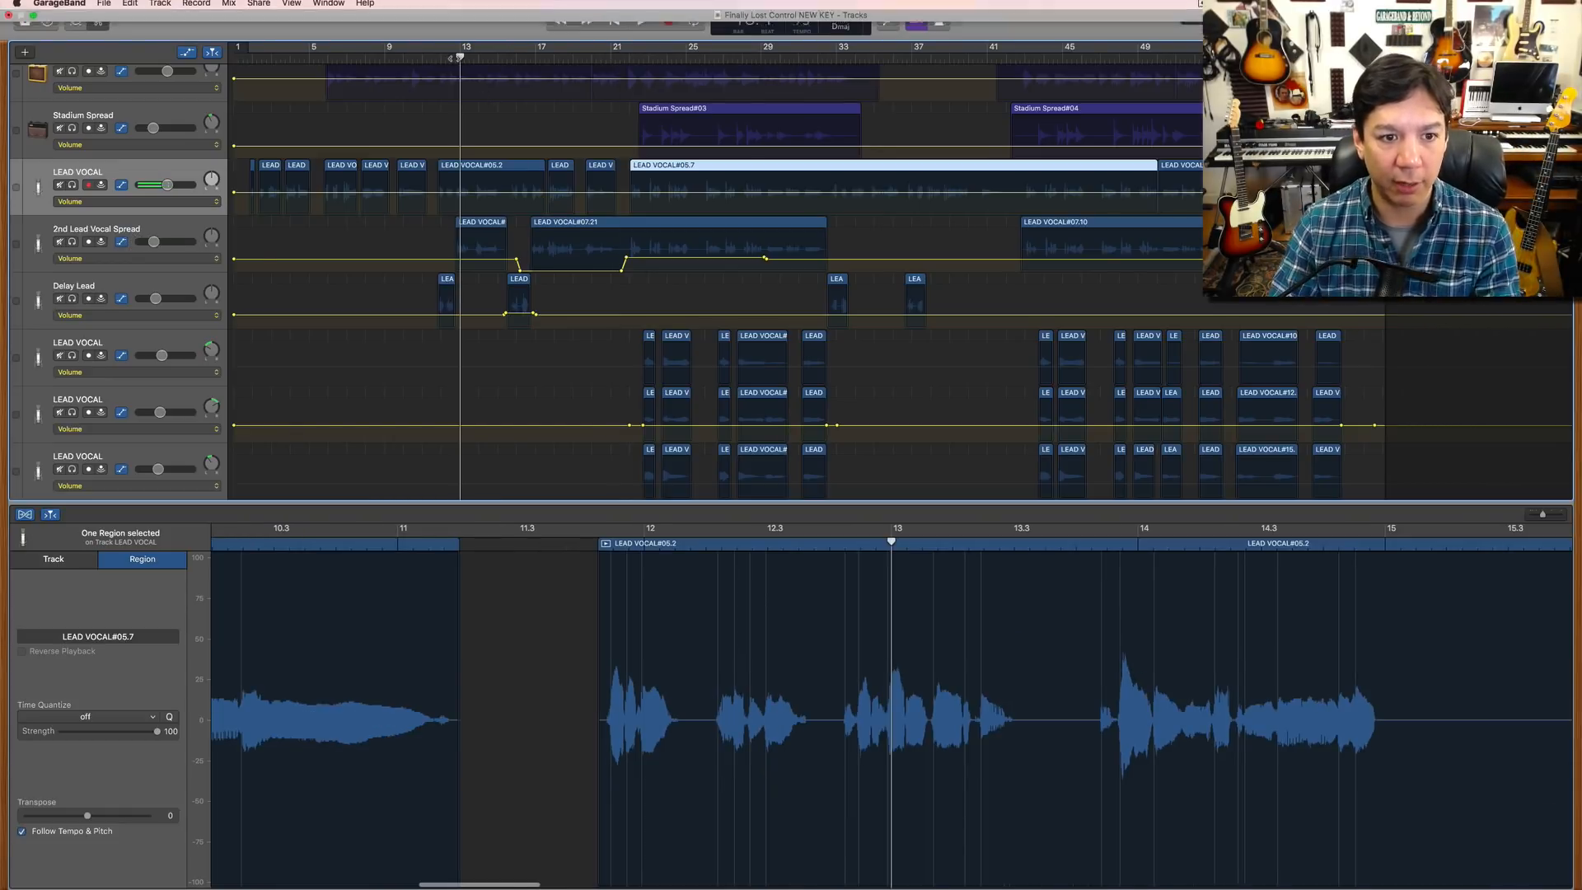
click(131, 173)
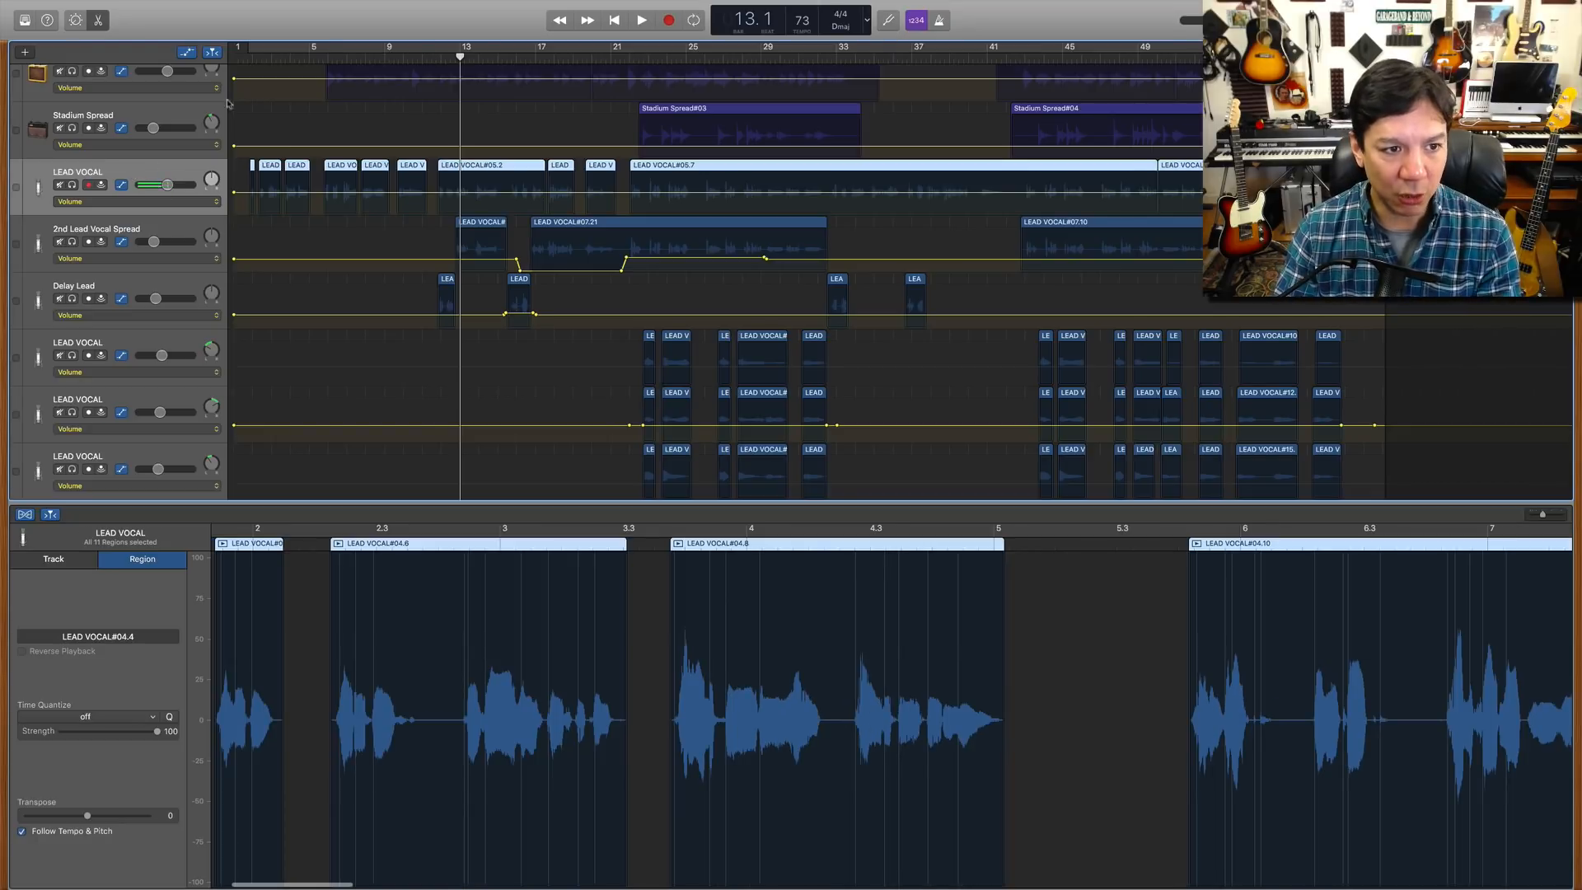
click(250, 62)
click(248, 63)
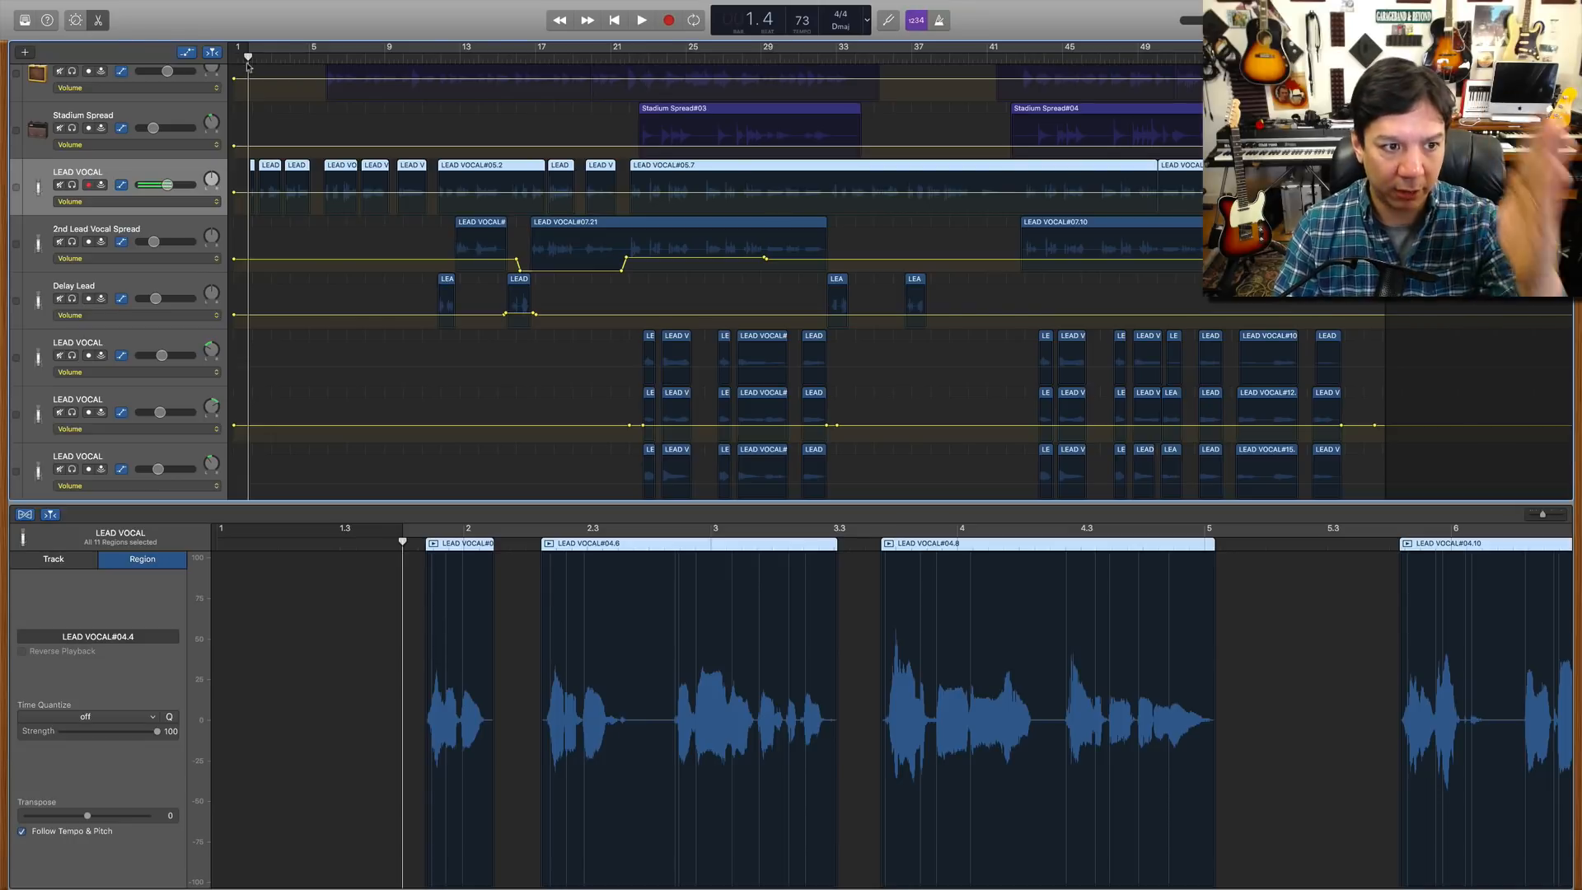
Step: Play the opening vocal phrases up to bar 4.4 and solo the LEAD VOCAL track to hear it alone
key(space)
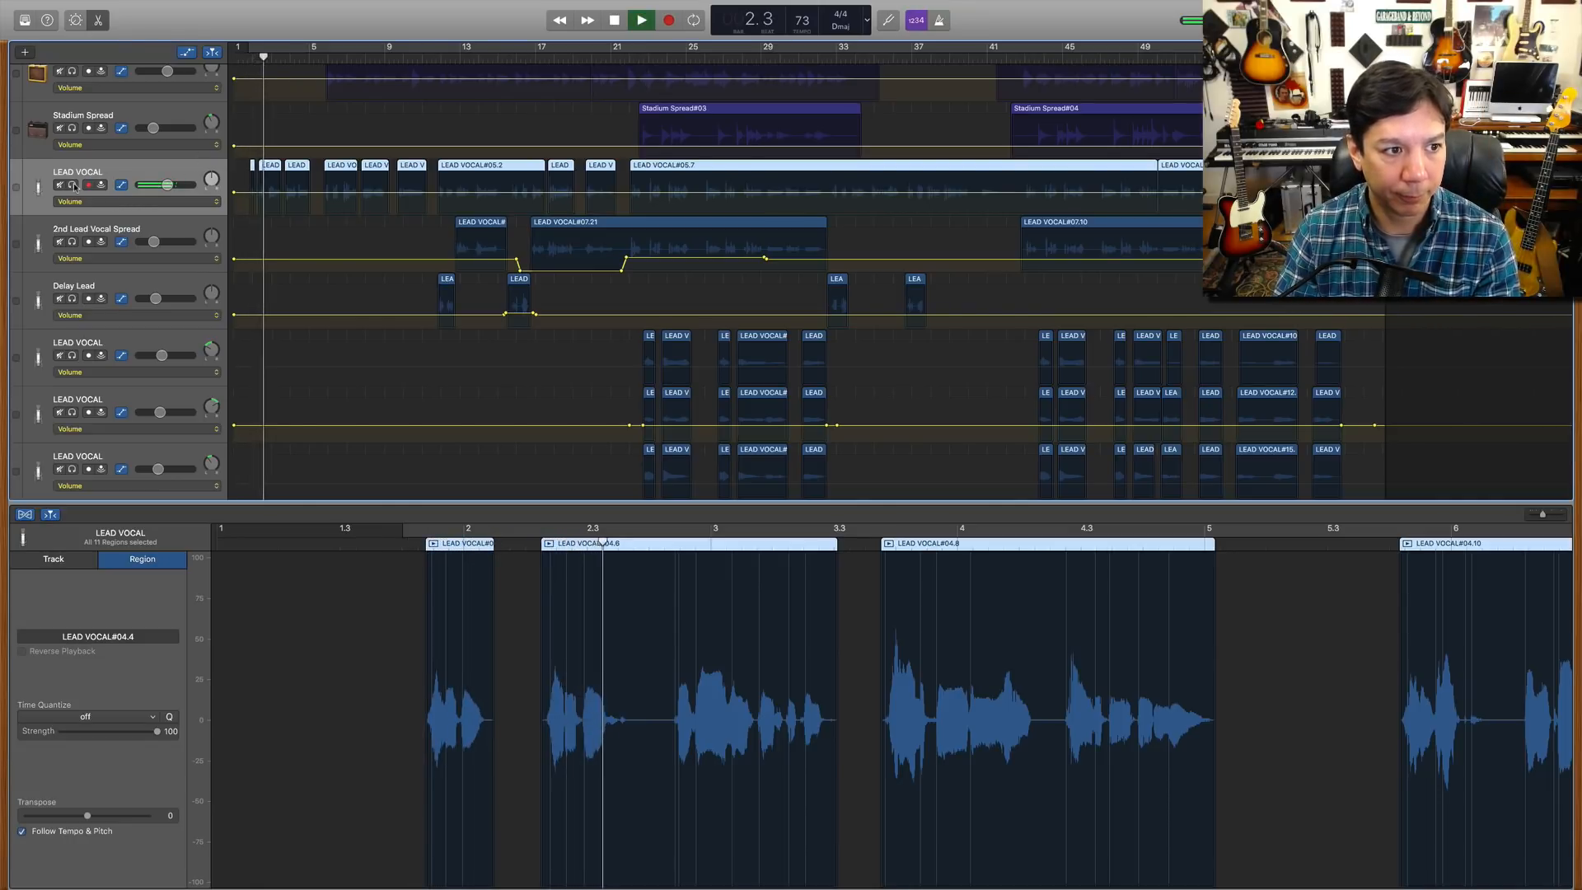
key(s)
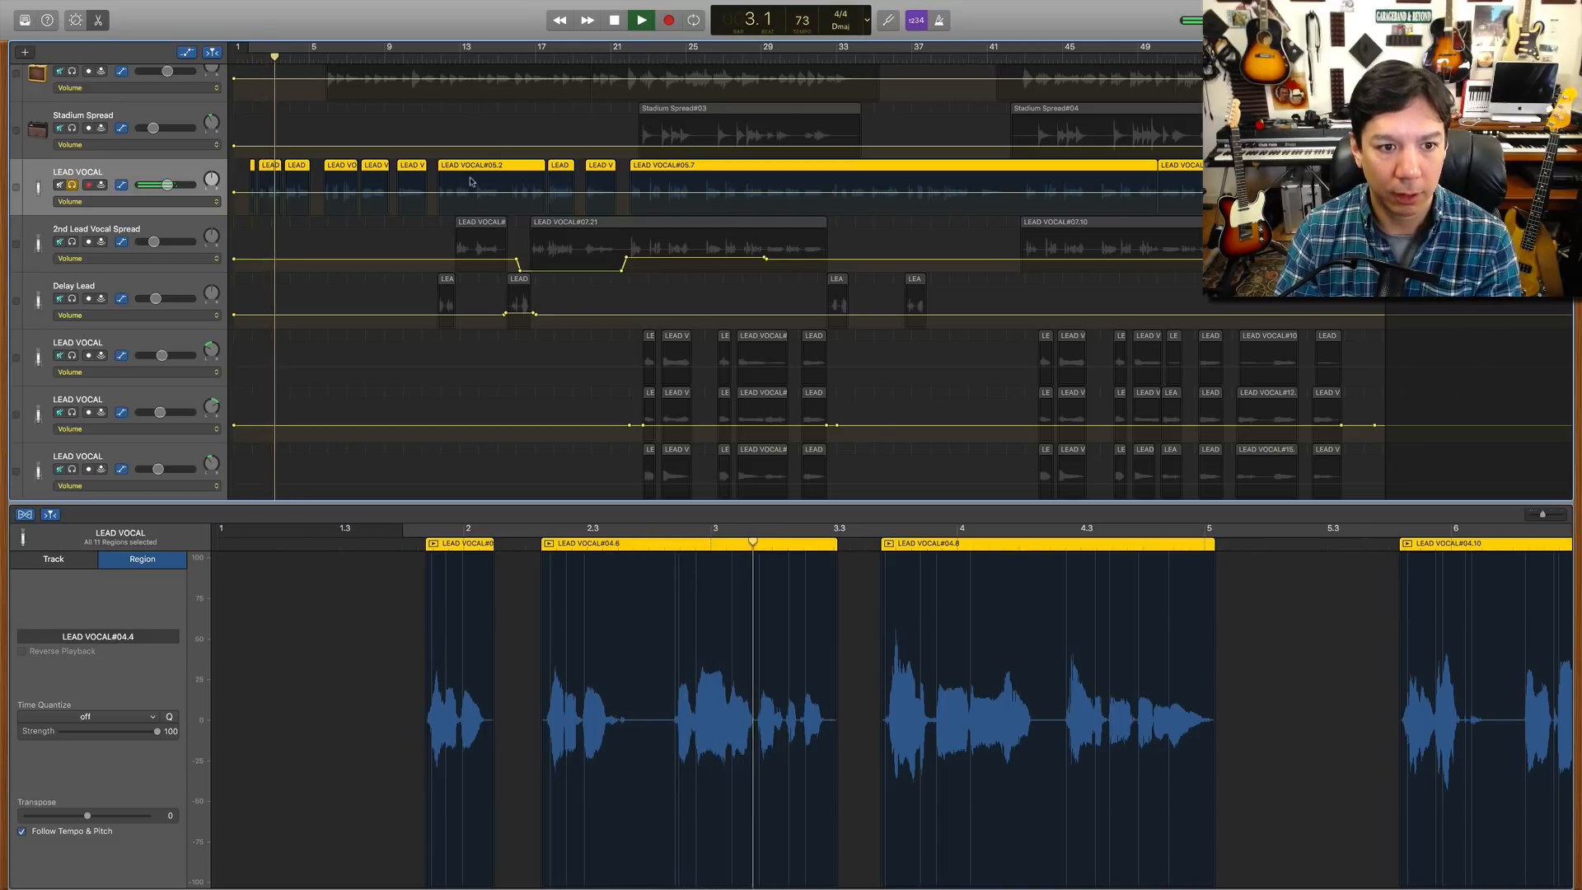
key(space)
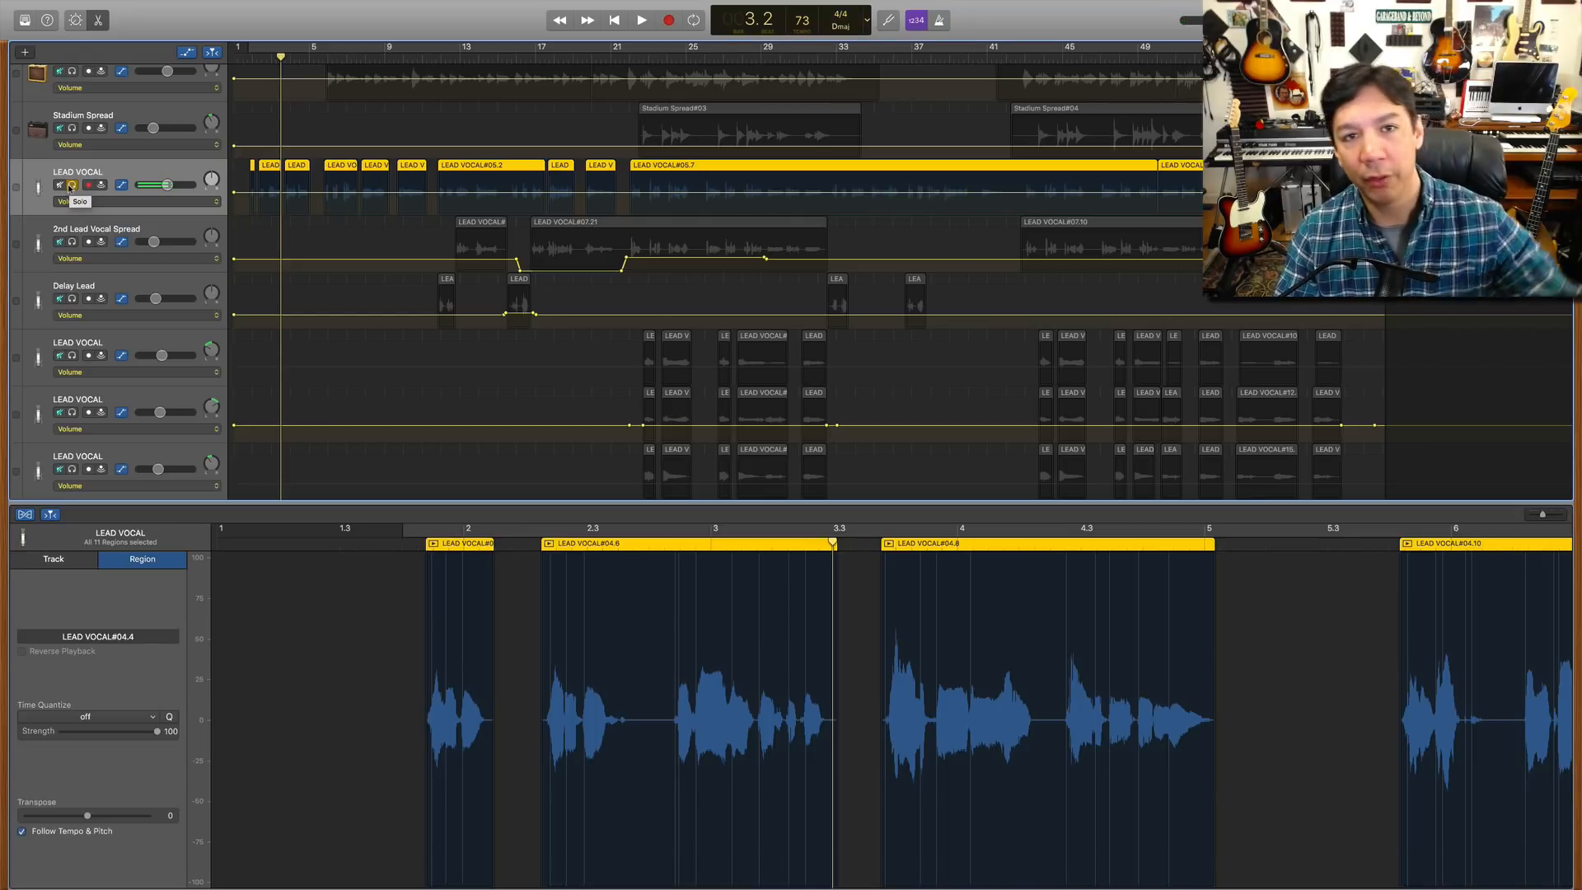
click(73, 186)
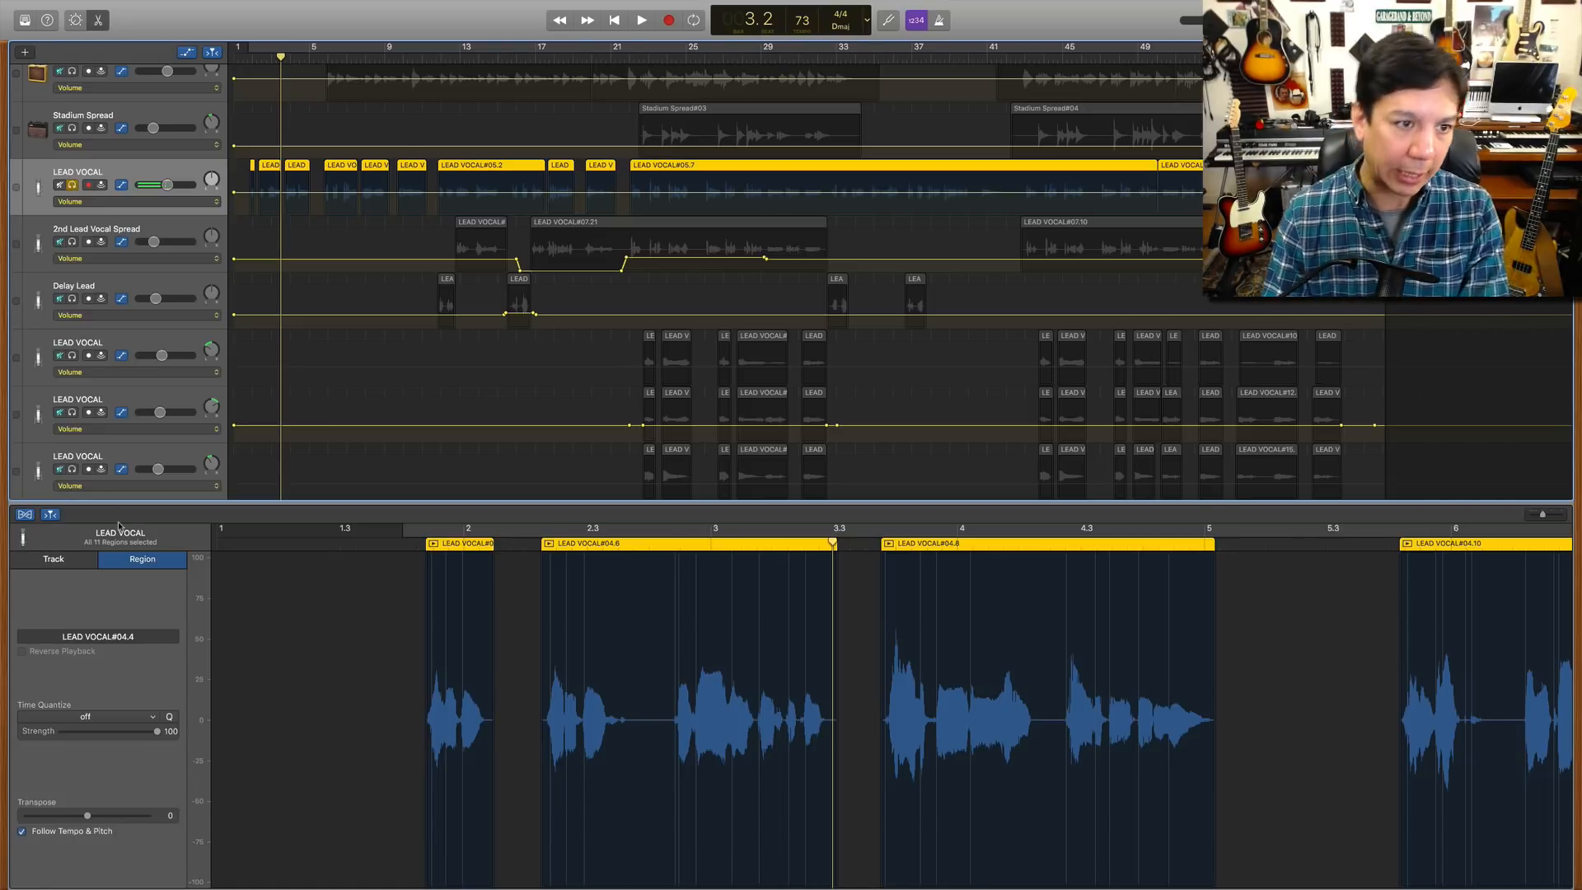
key(space)
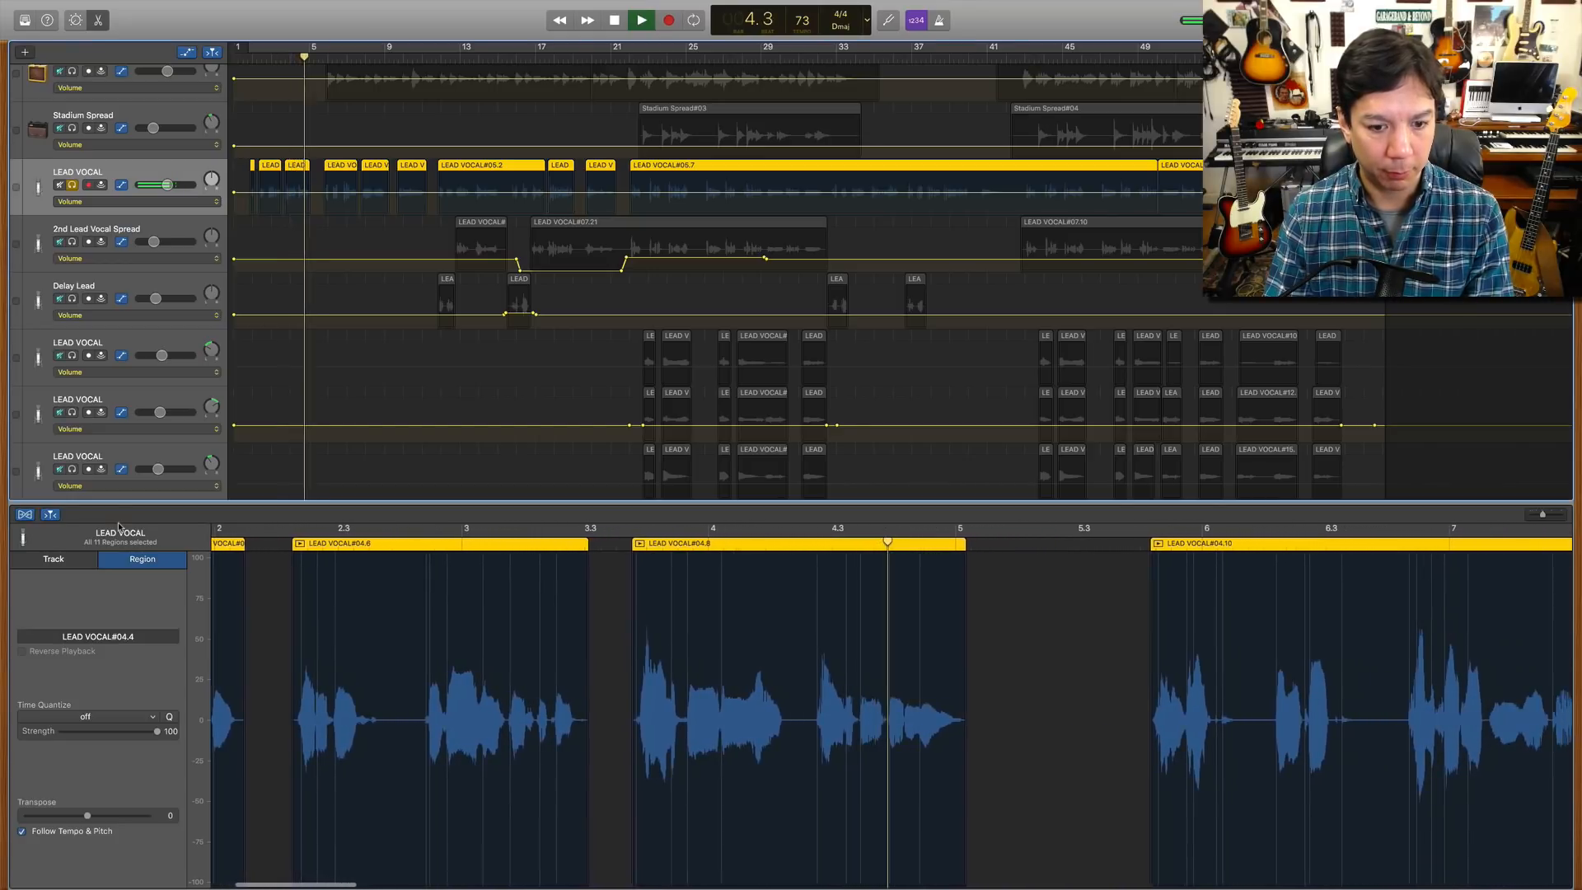
key(space)
Step: Open the LEAD VOCAL track's Repeater delay plug-in to review its mix and high-pass filter settings, and close it
click(75, 19)
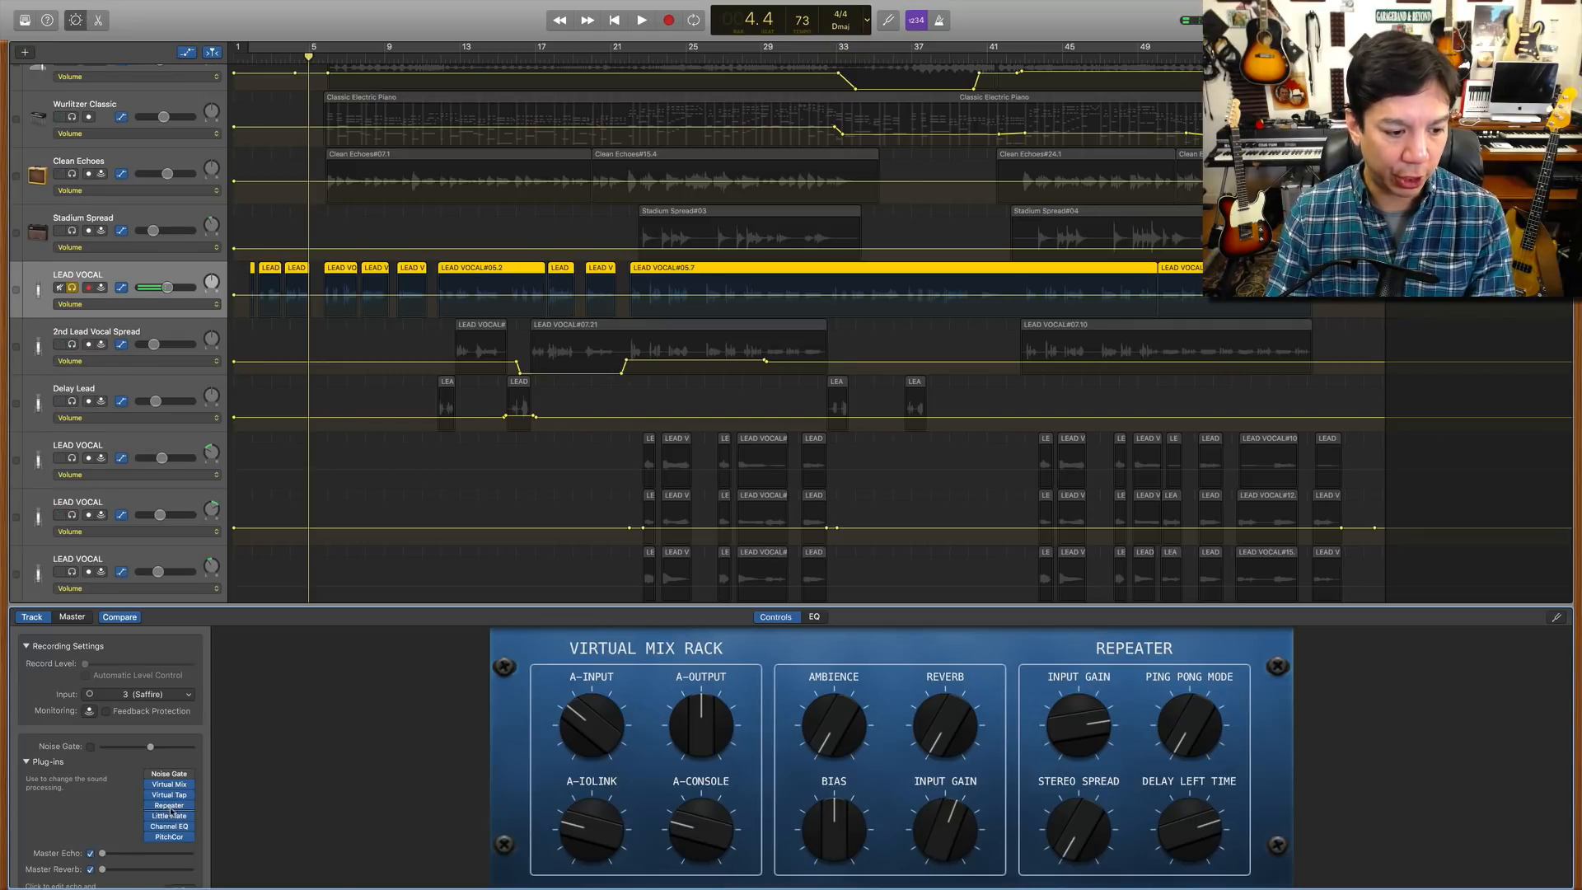
click(169, 807)
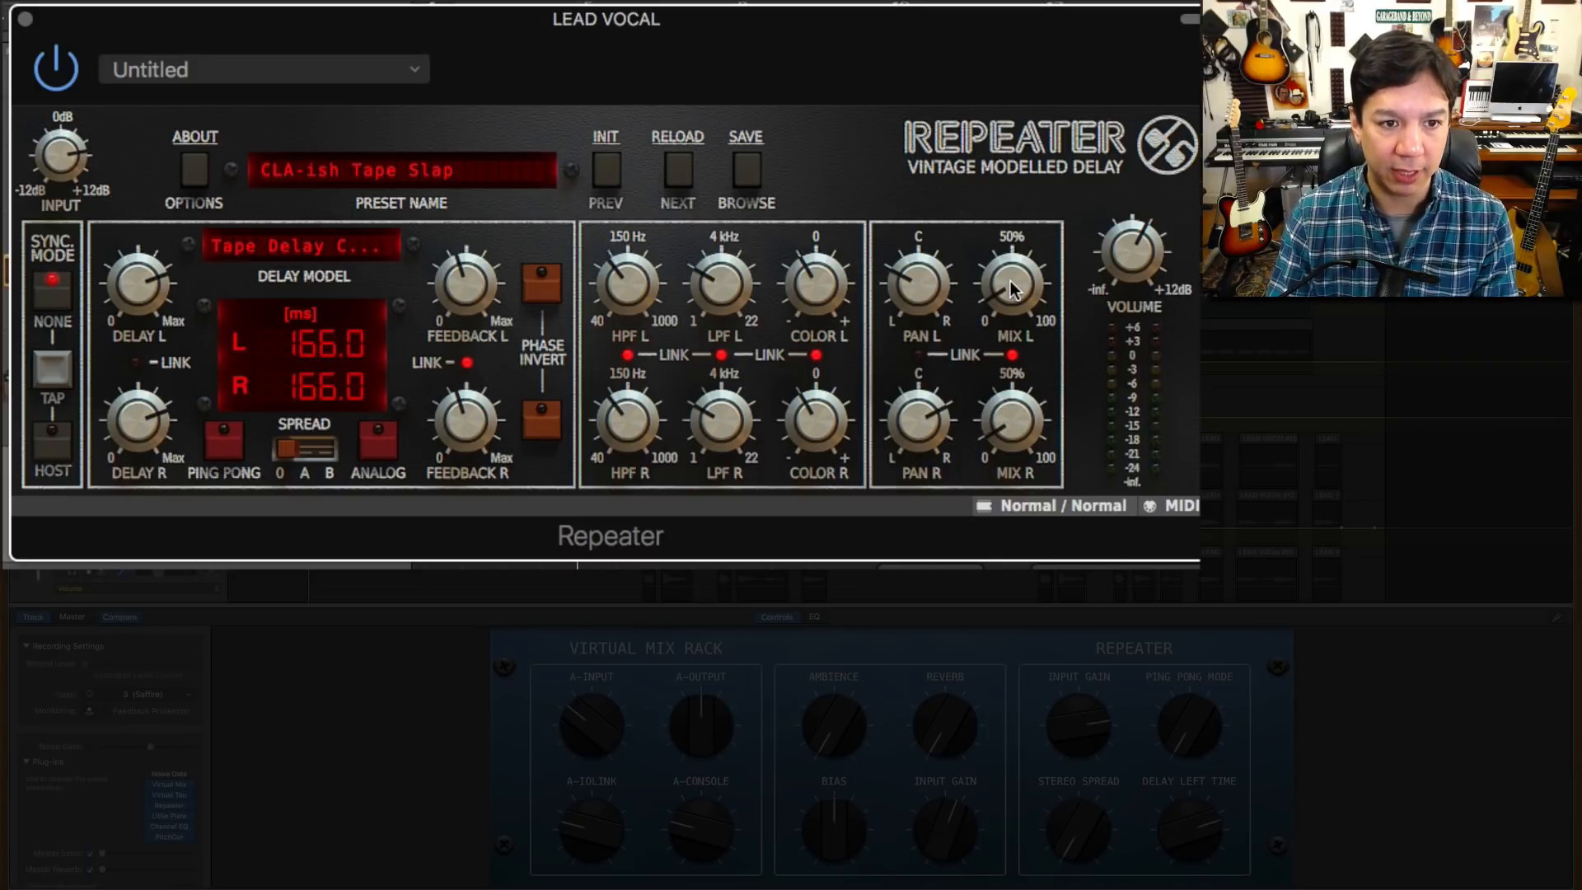
mouse_move(1012, 288)
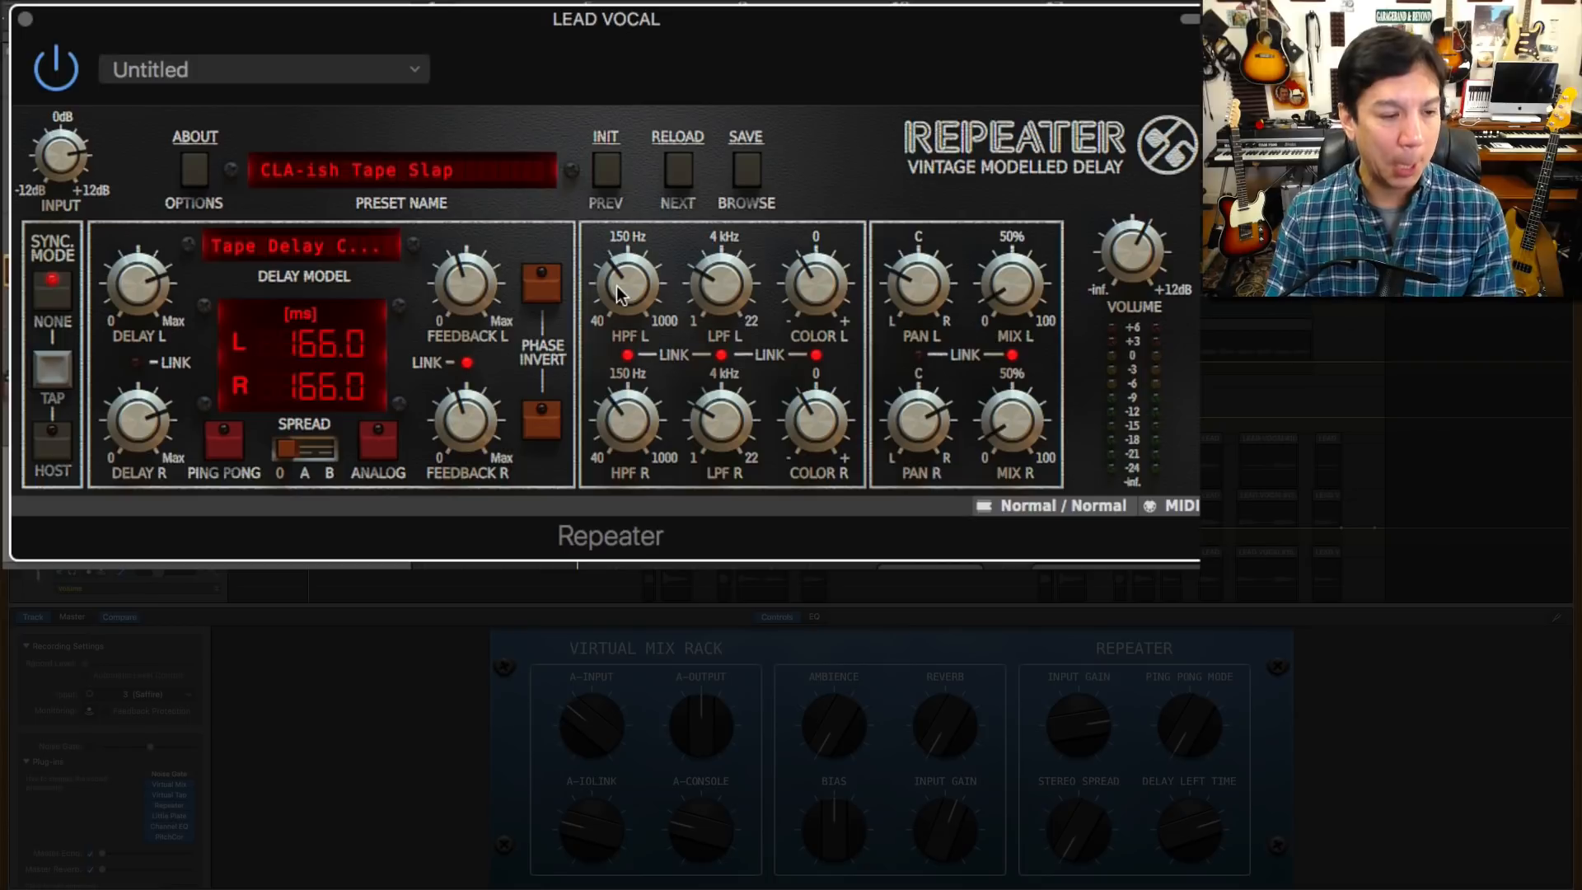
click(25, 19)
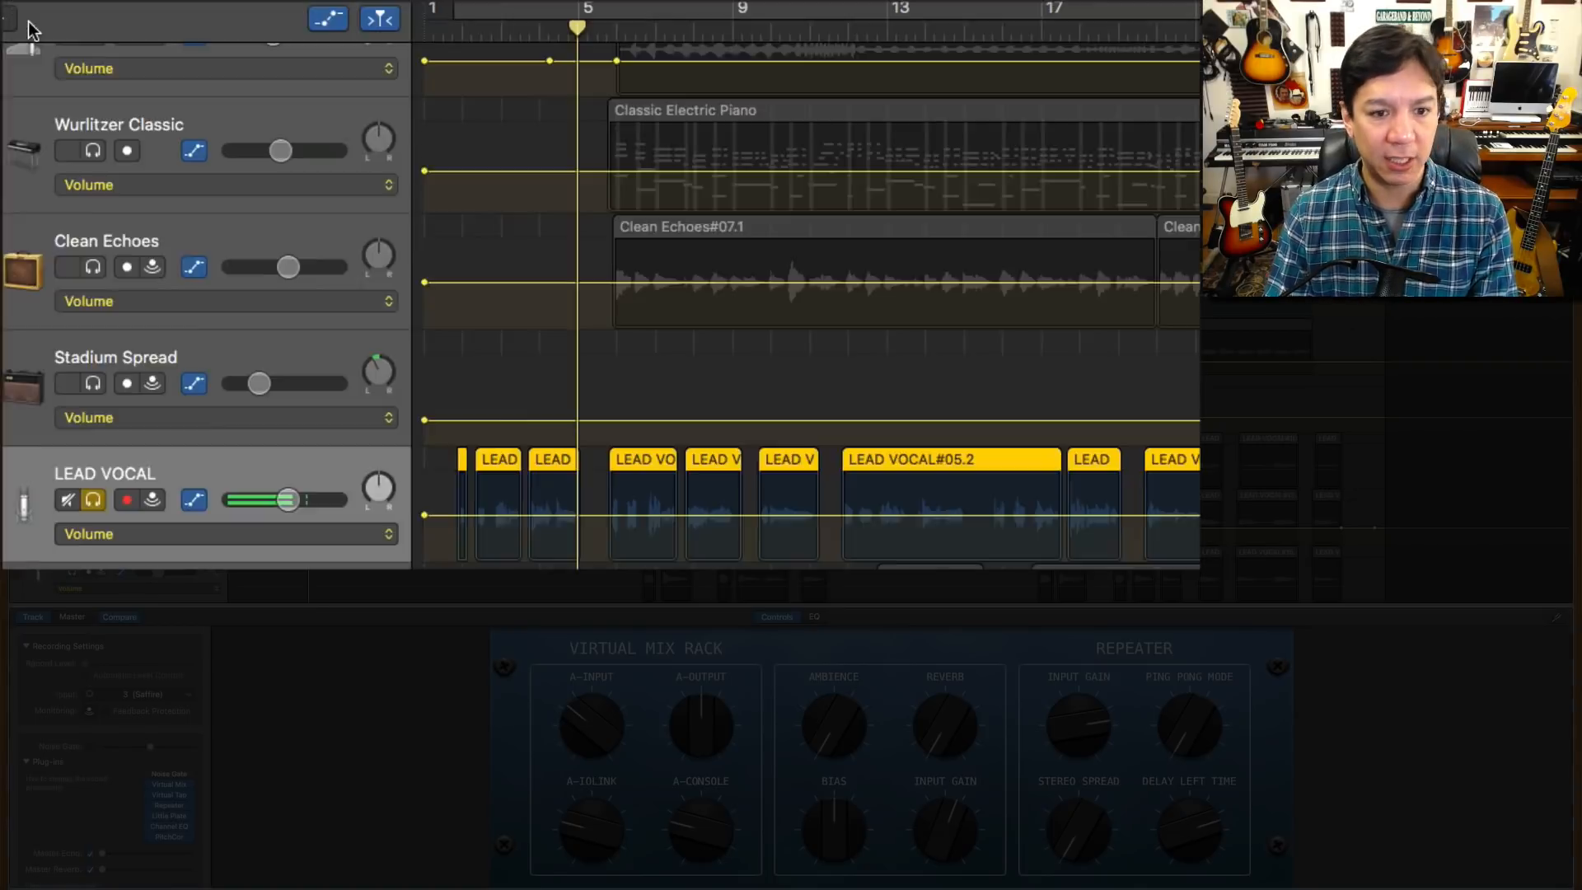
Step: Solo the 2nd Lead Vocal Spread track instead of LEAD VOCAL and briefly play it from bar 13.1
click(166, 327)
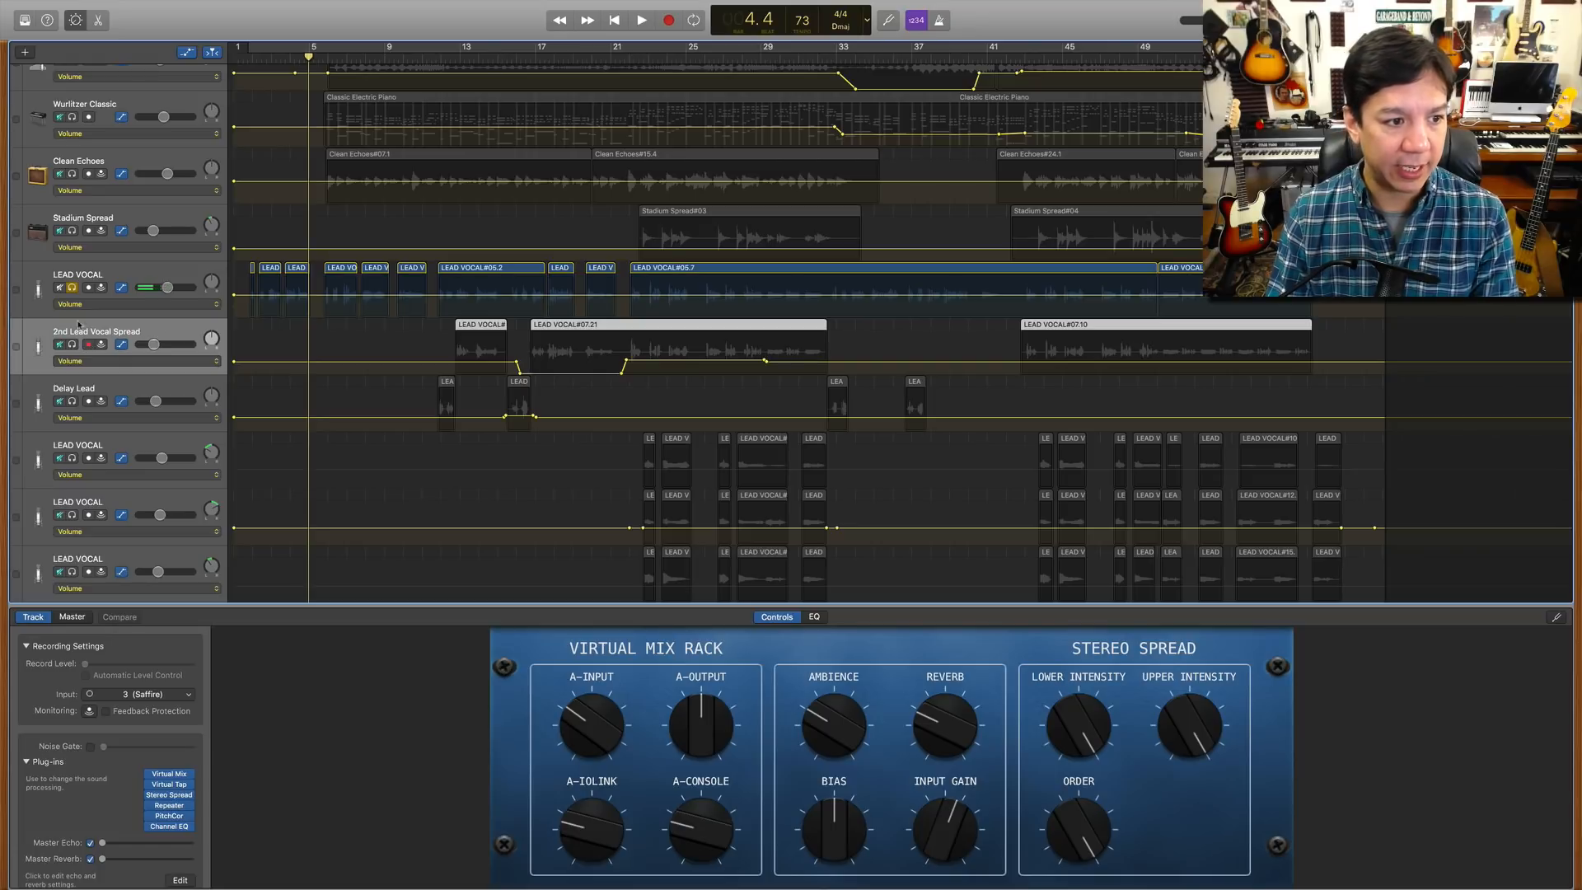
click(71, 287)
click(73, 345)
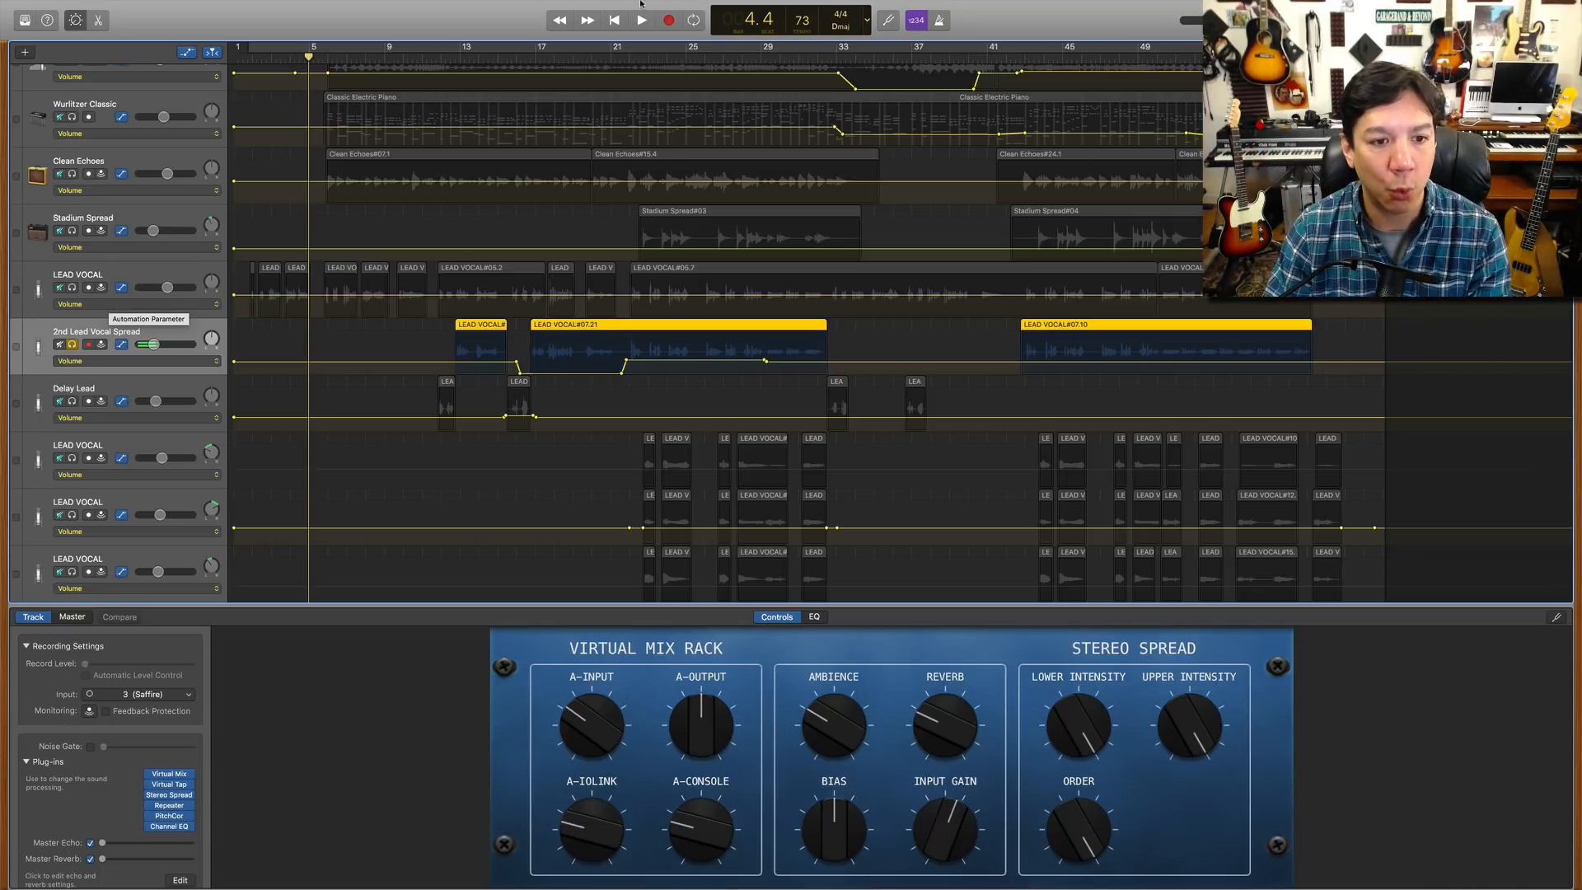
click(458, 54)
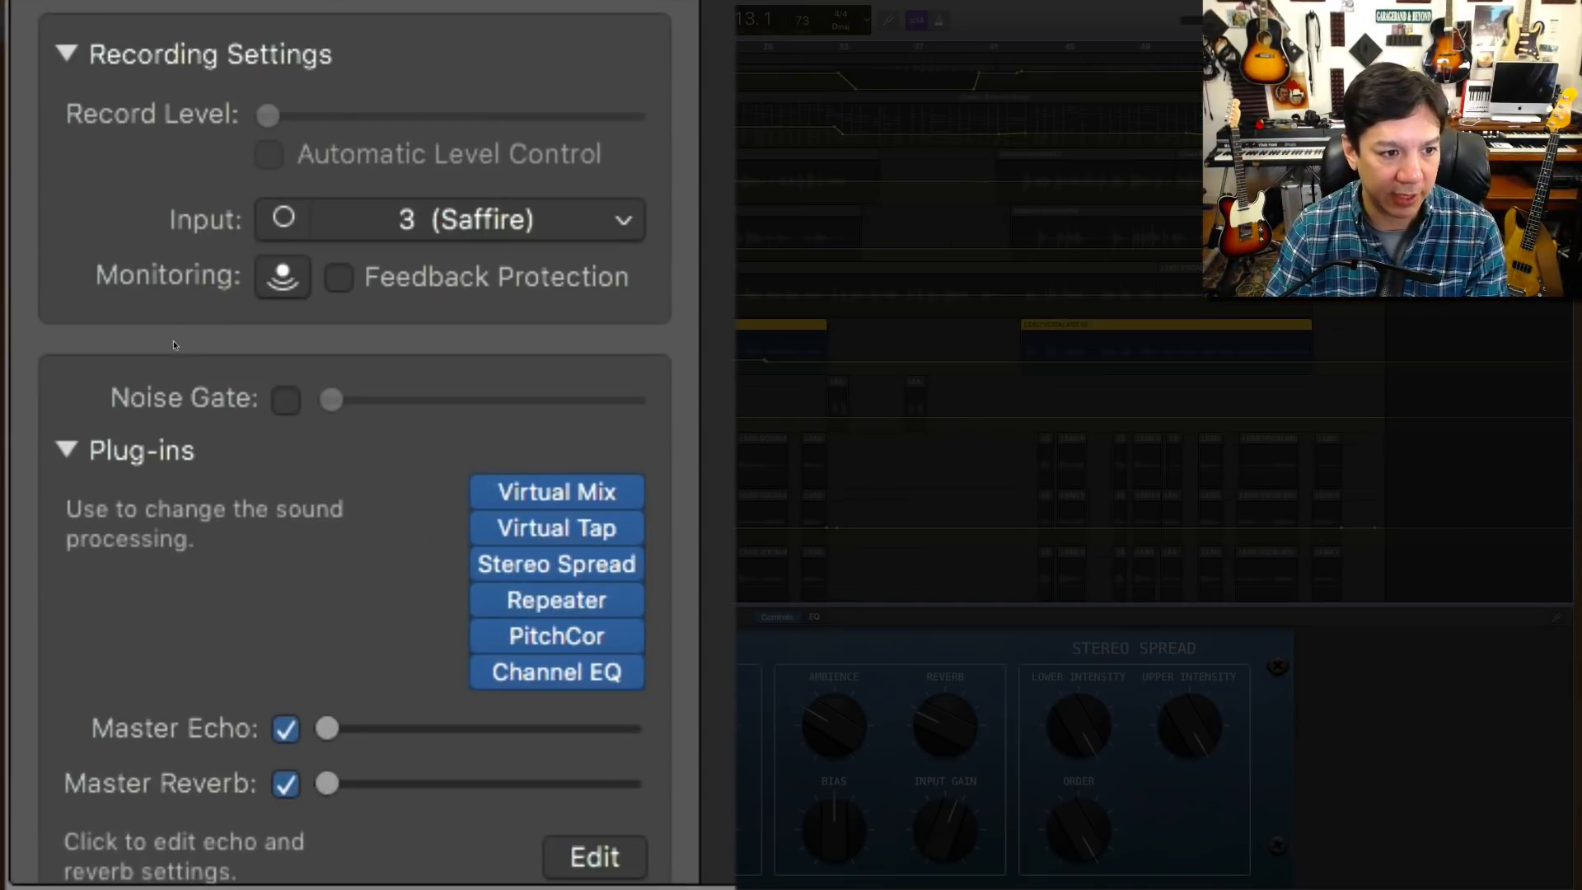
mouse_move(507, 563)
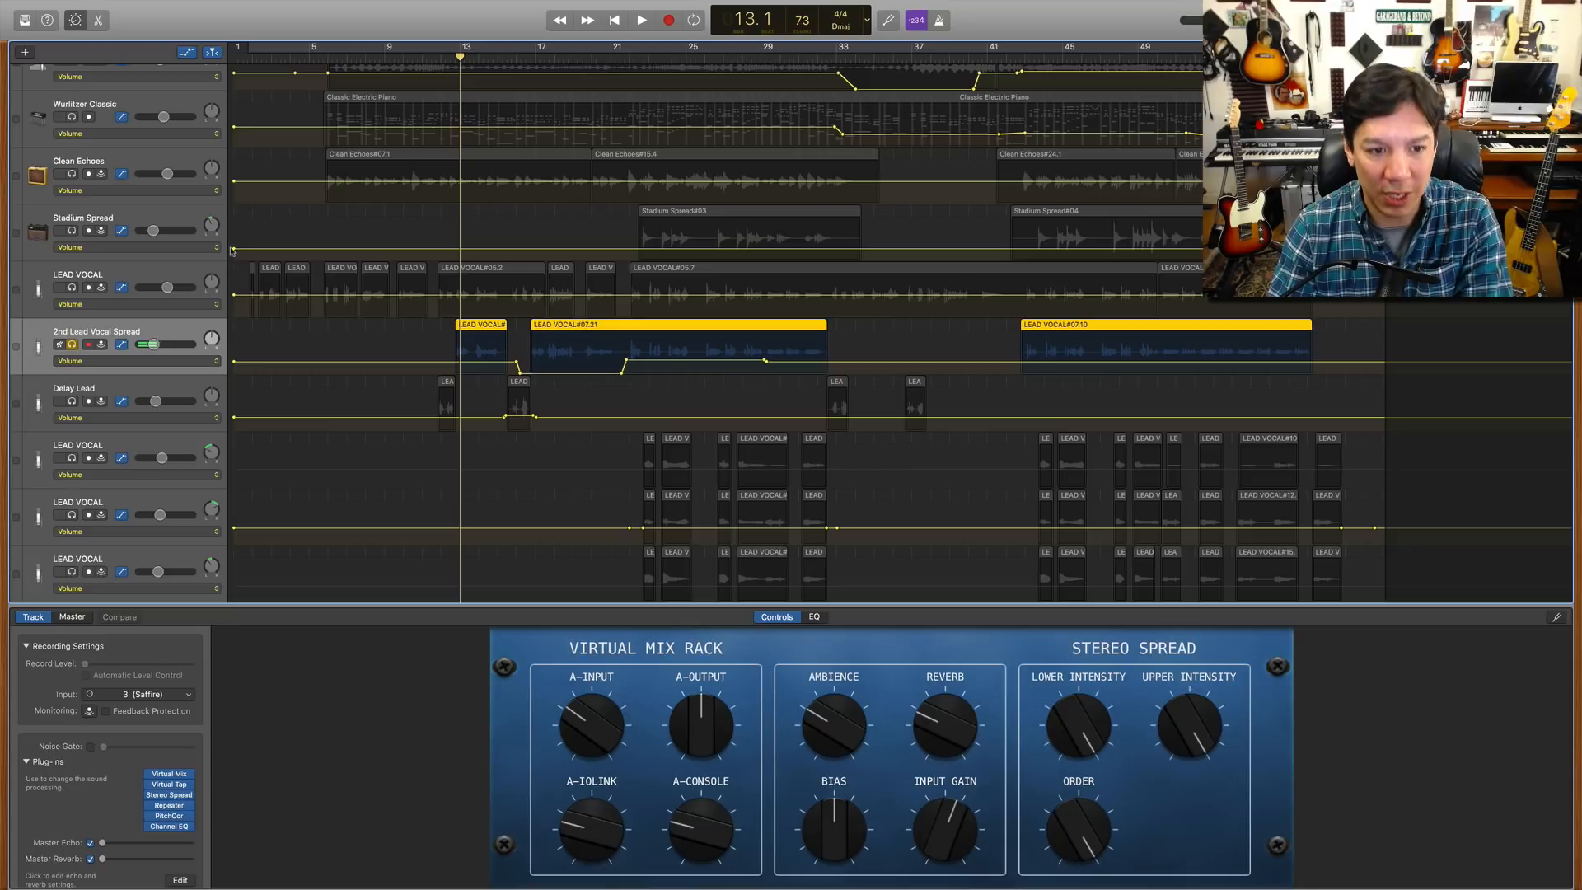
key(space)
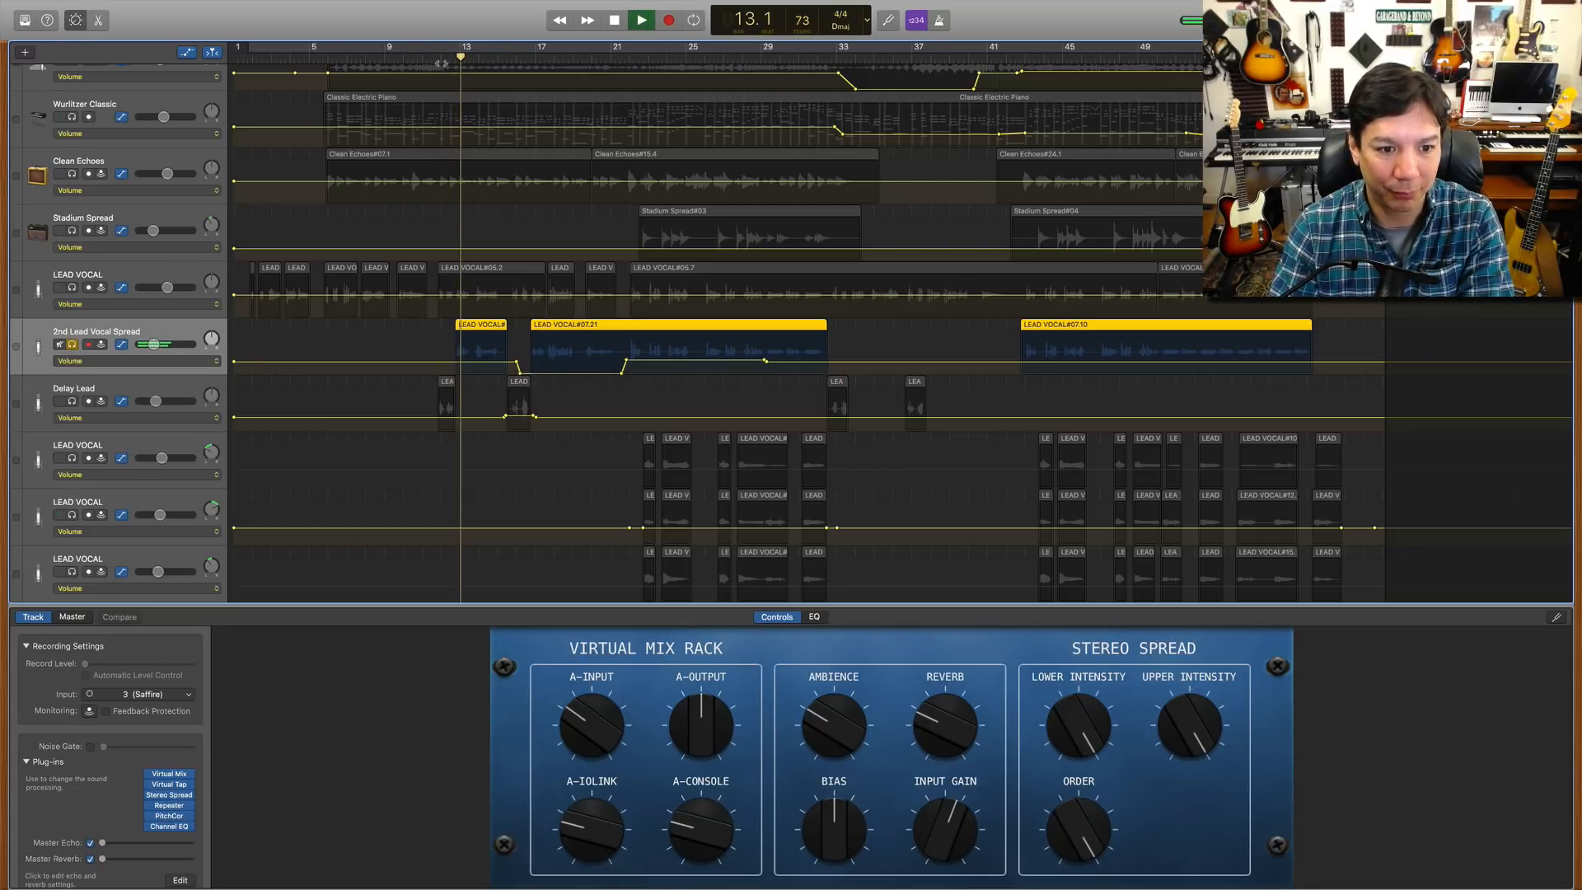
key(space)
Step: Solo LEAD VOCAL alongside 2nd Lead Vocal Spread and play both together from bar 12.1 to bar 15.1
click(442, 61)
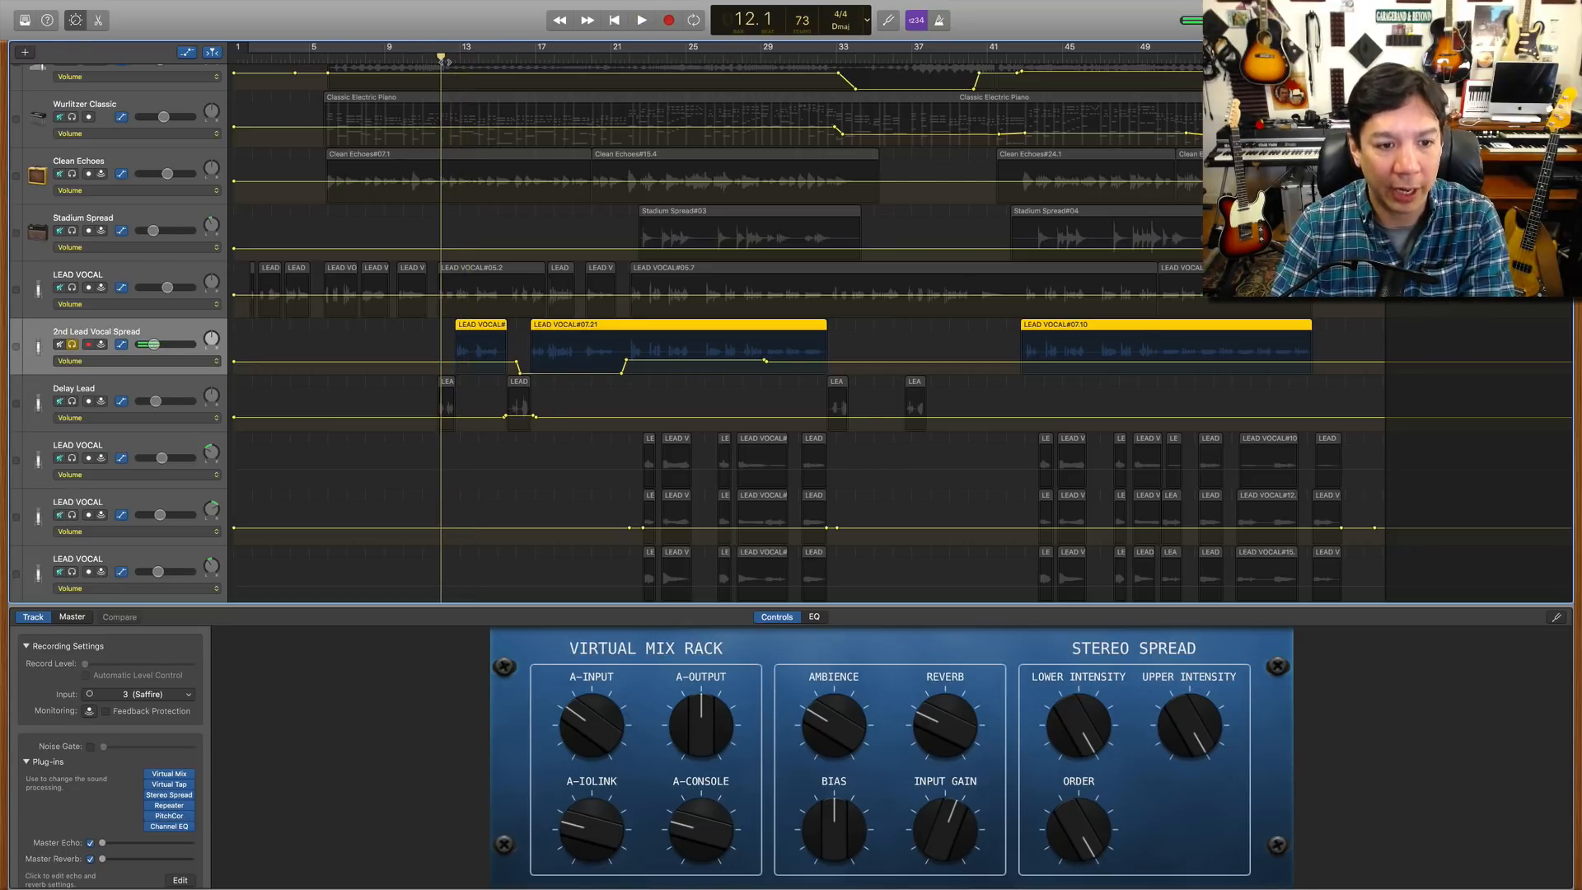
click(72, 287)
key(space)
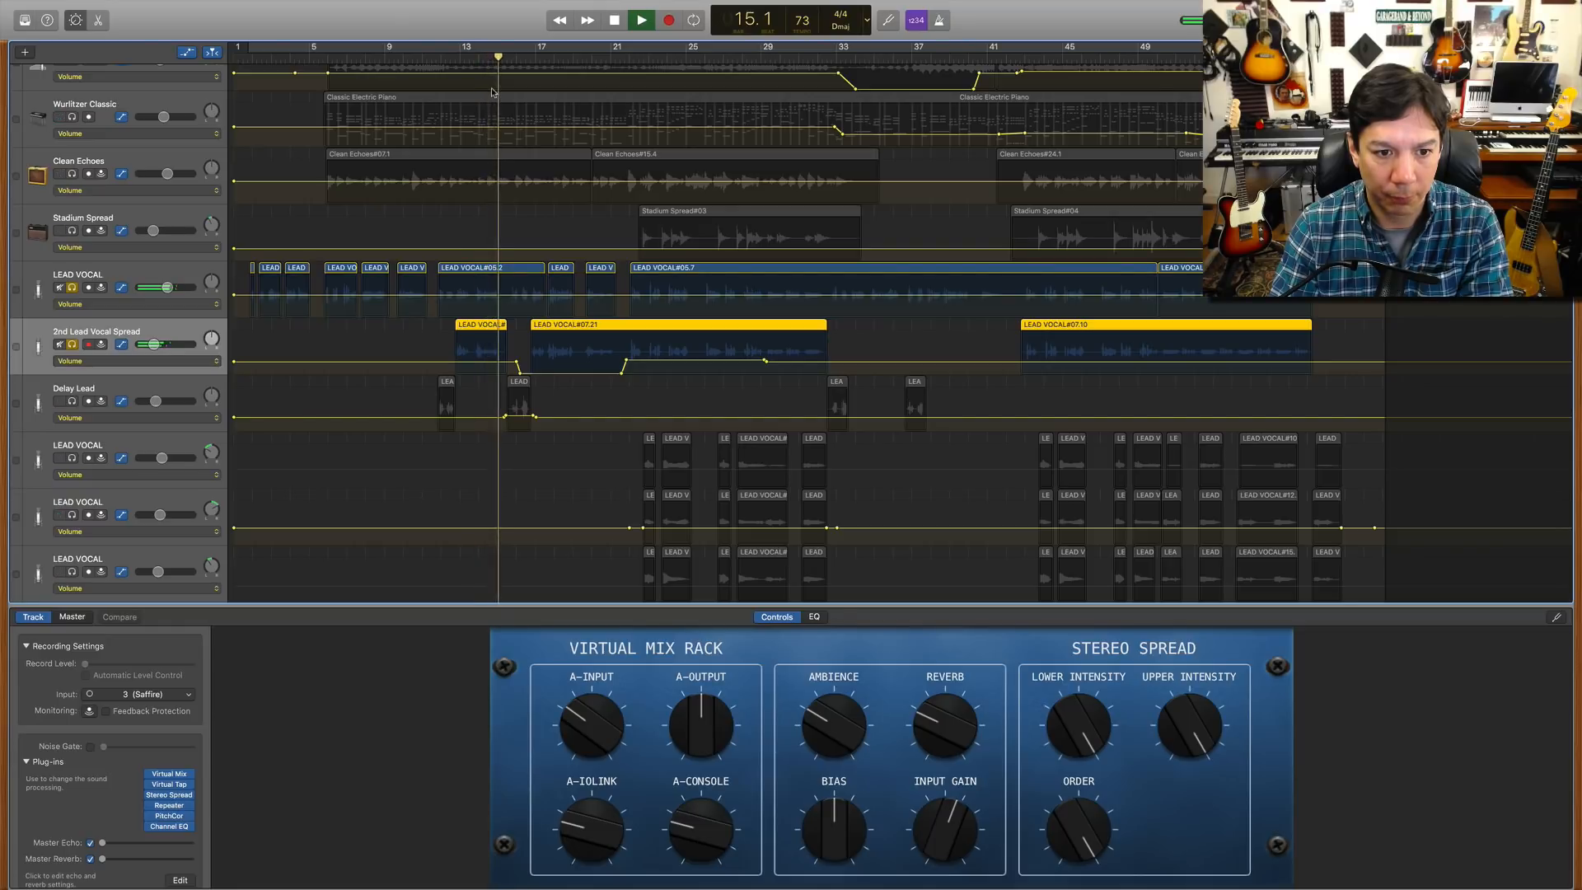
key(space)
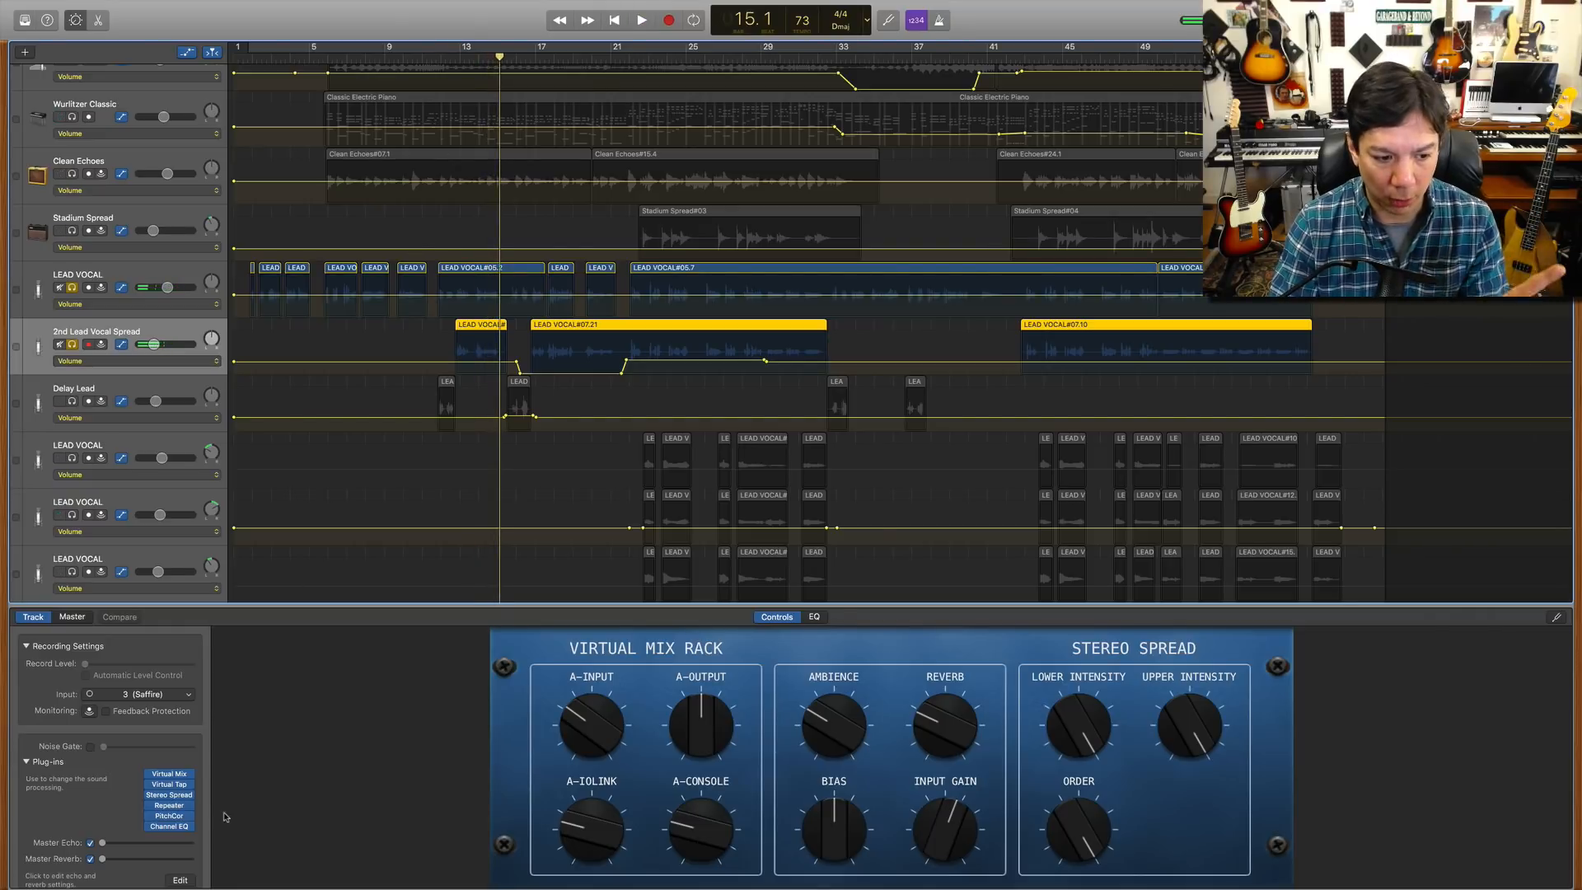
Step: Open the 2nd Lead Vocal Spread track's Repeater plug-in to review its tape delay and mix settings, and close it
mouse_move(172, 806)
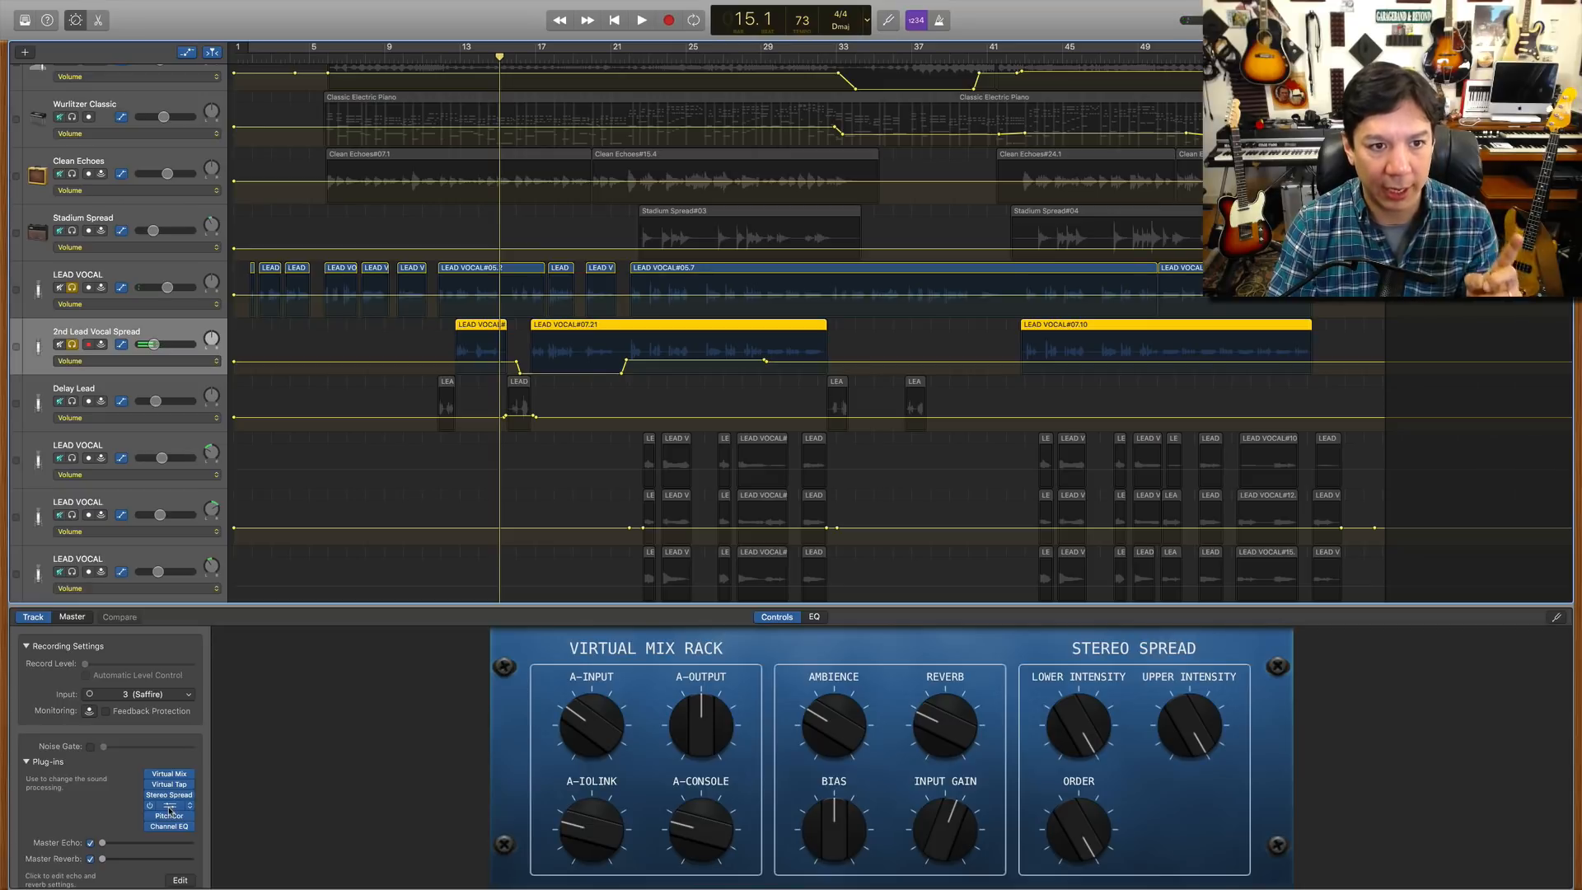
click(171, 809)
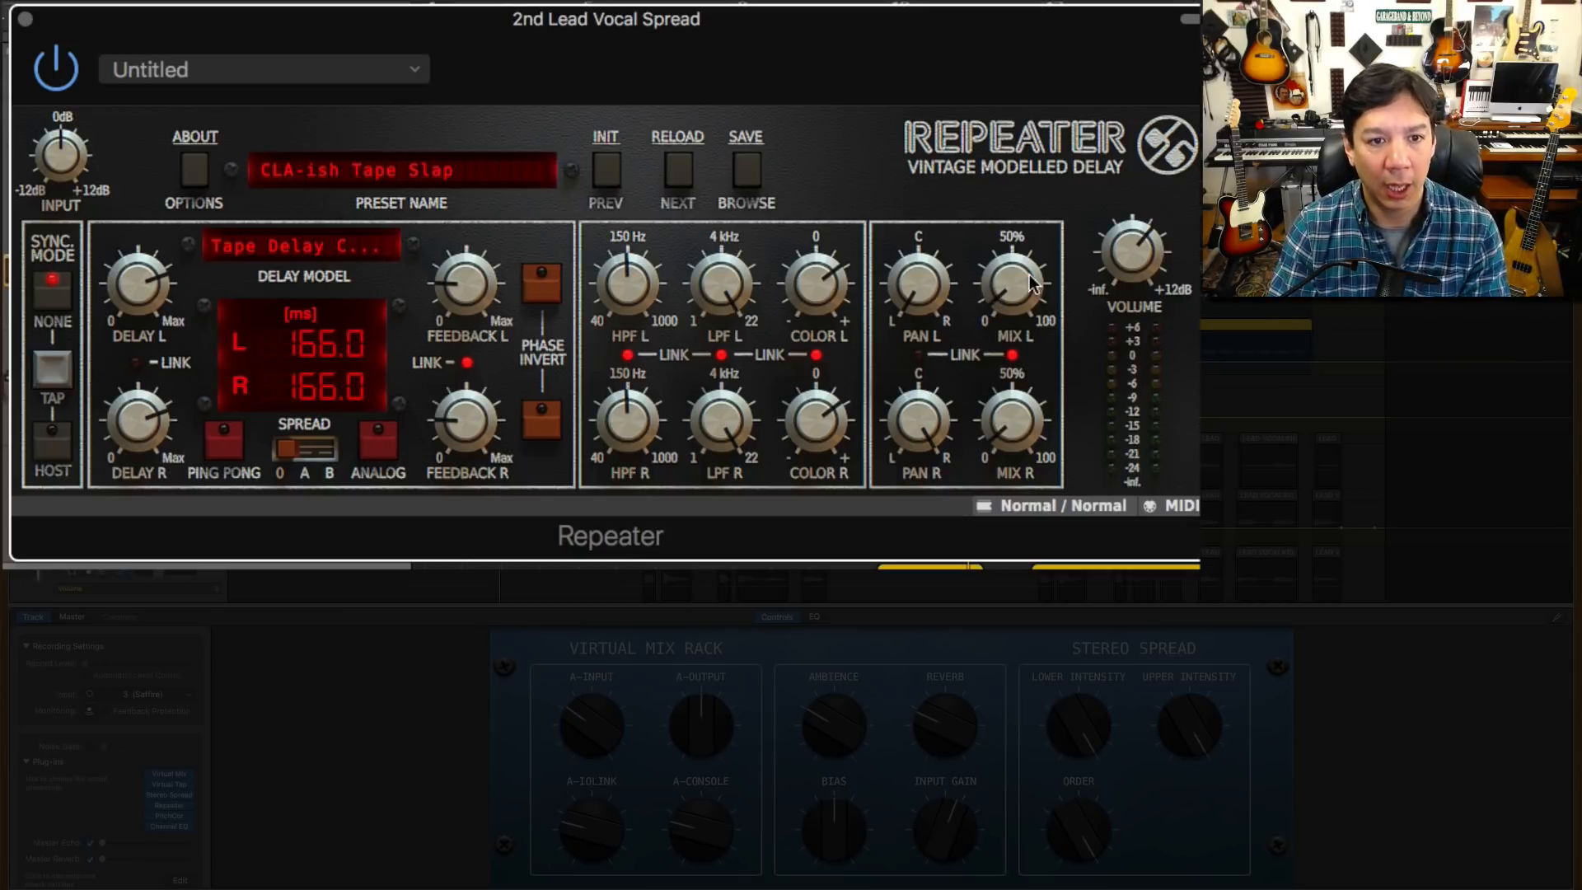
click(25, 19)
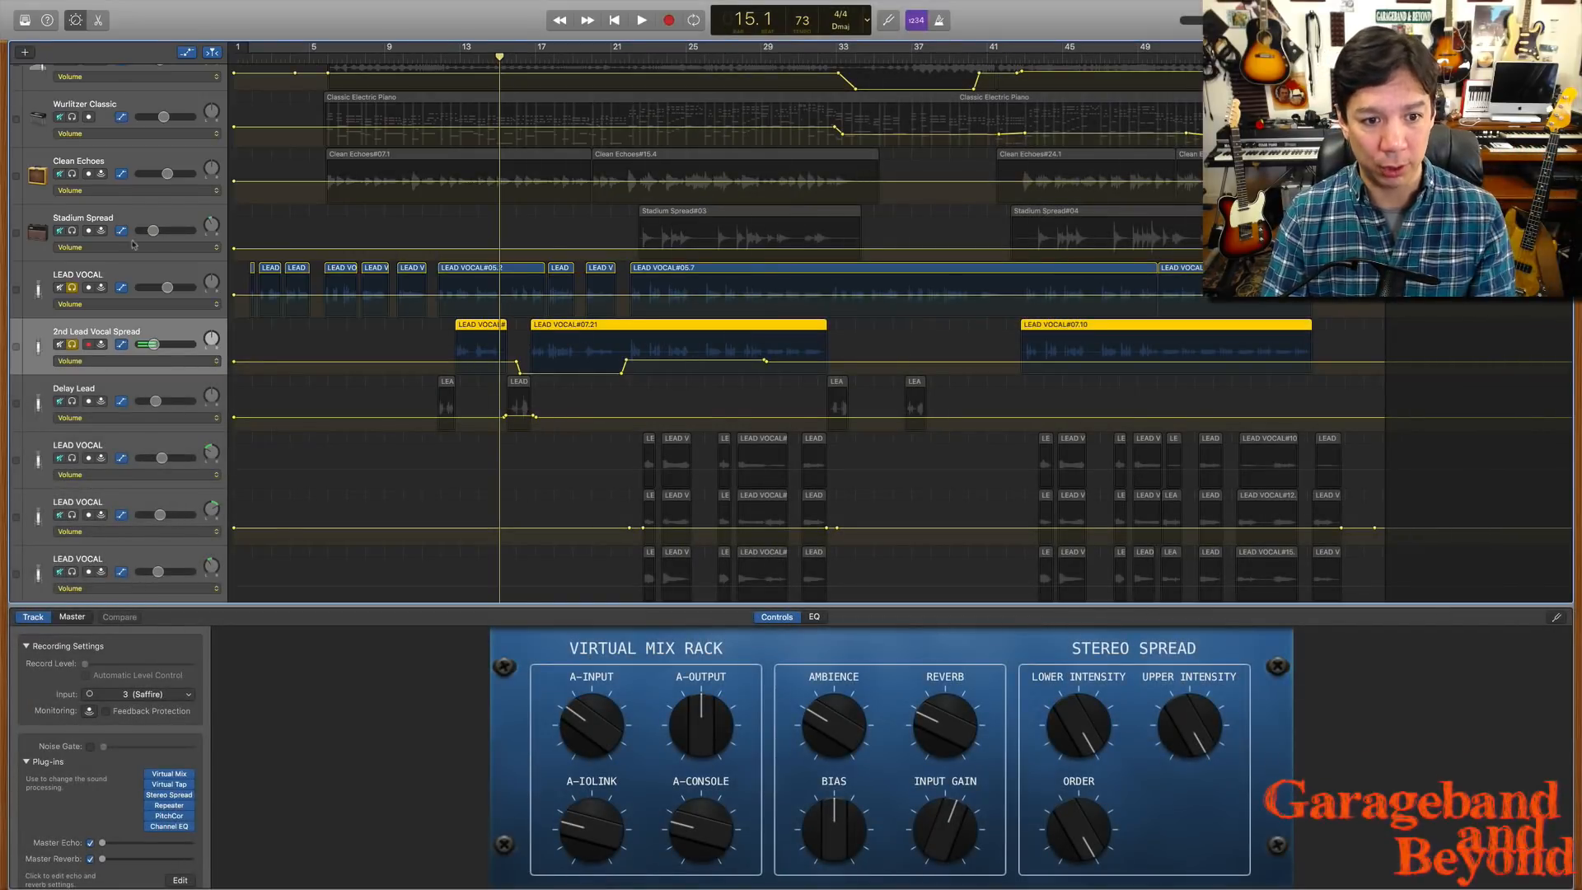
Step: Turn off solo on the 2nd Lead Vocal Spread and LEAD VOCAL tracks, and mute and select the Delay Lead track
click(59, 400)
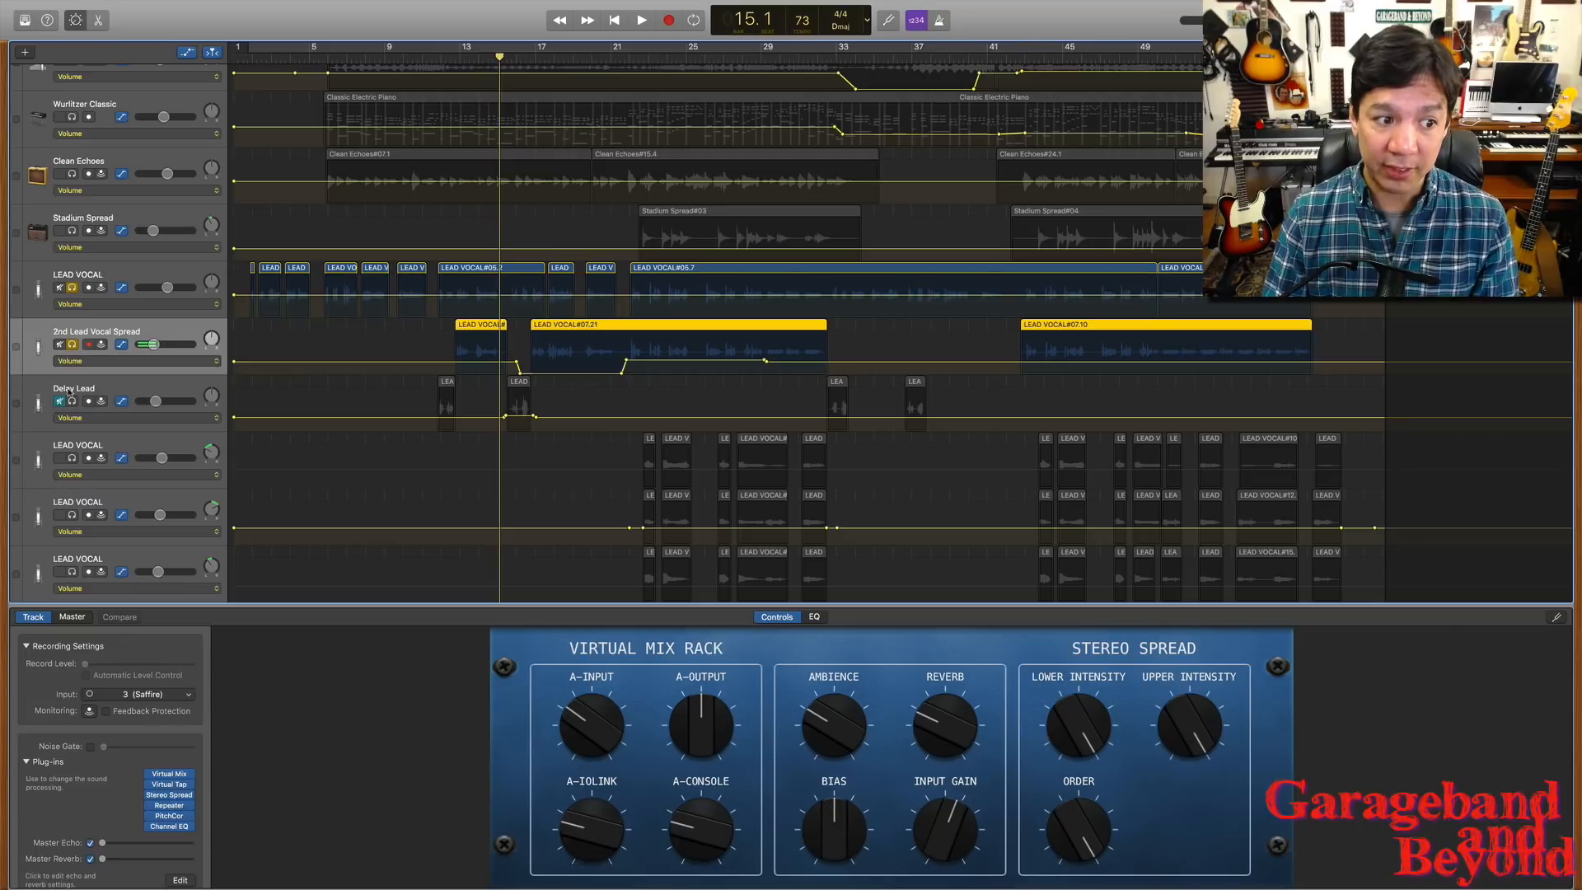
click(71, 344)
click(72, 287)
click(116, 387)
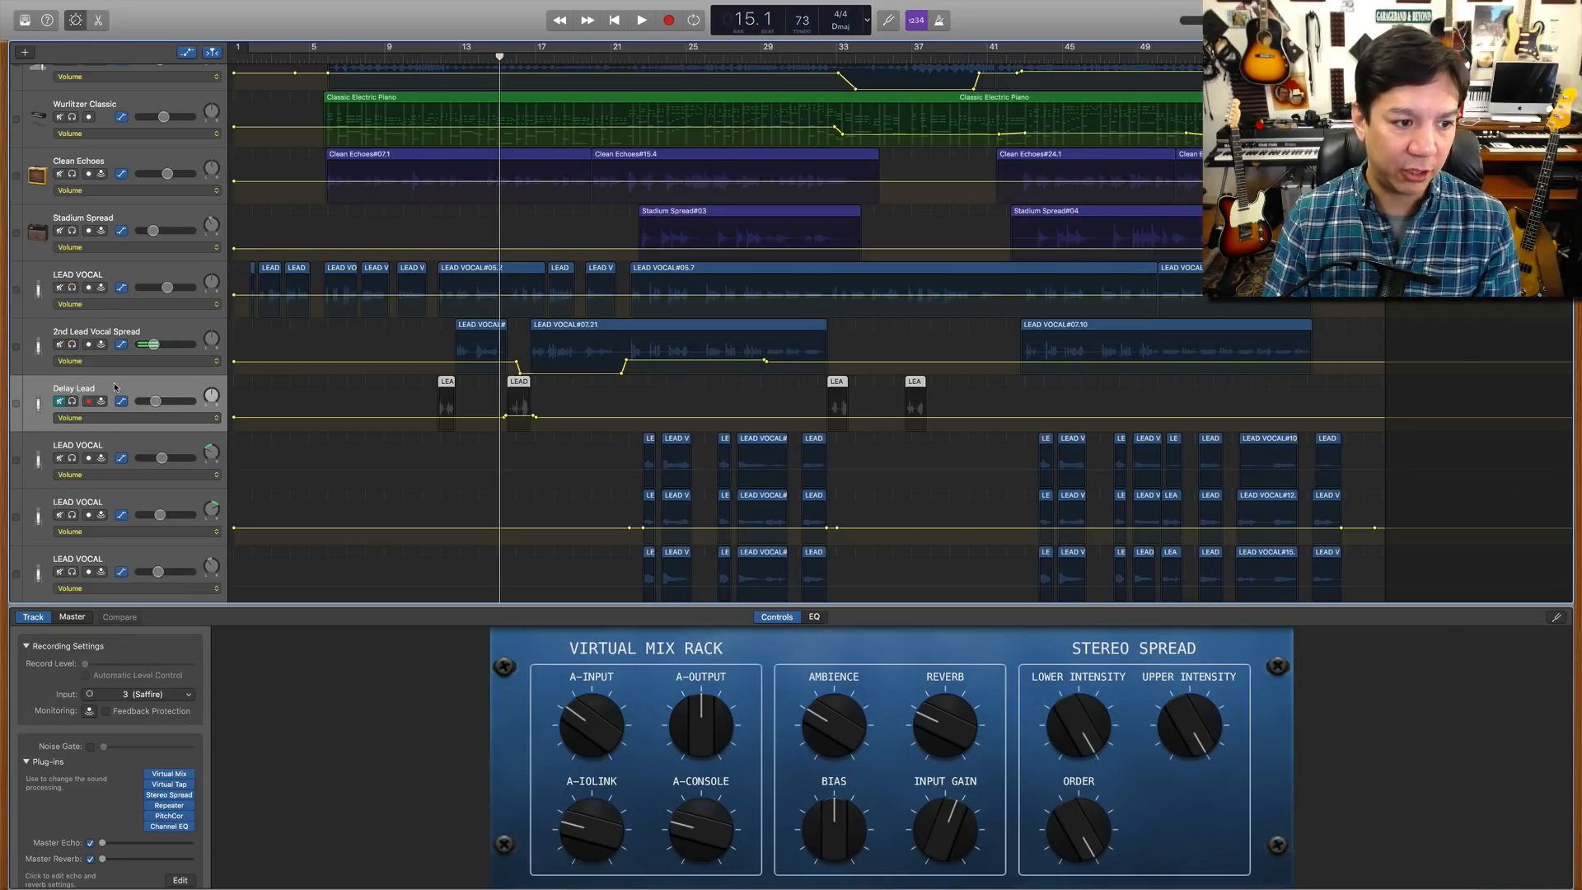
Step: Review the Delay Lead track's Stereo Spread and Repeater plug-in settings and close the plug-in windows
click(169, 794)
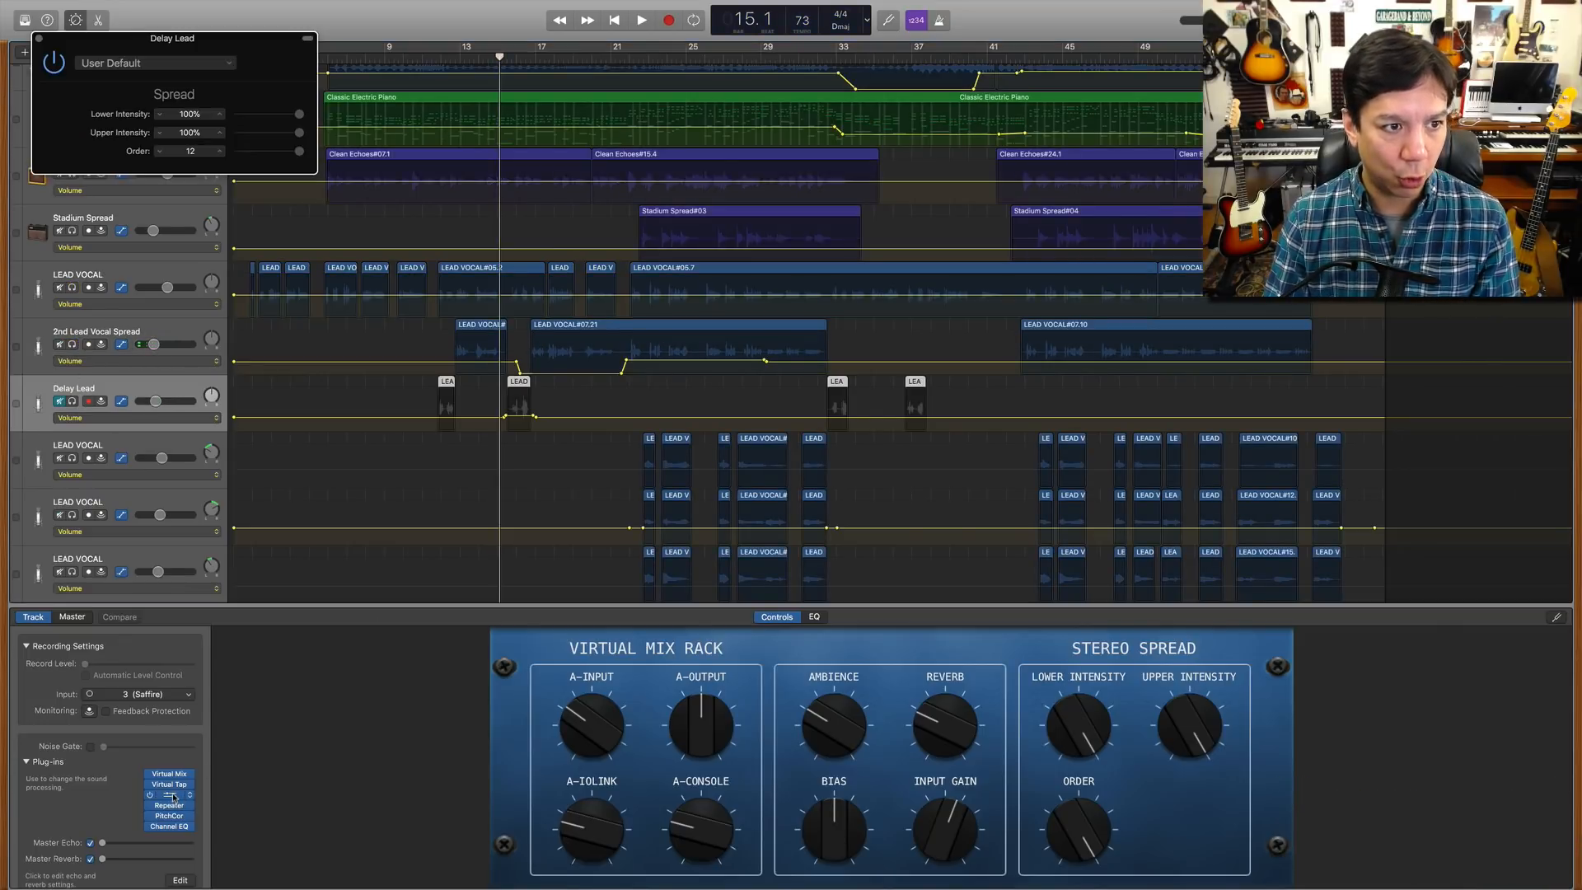
click(169, 805)
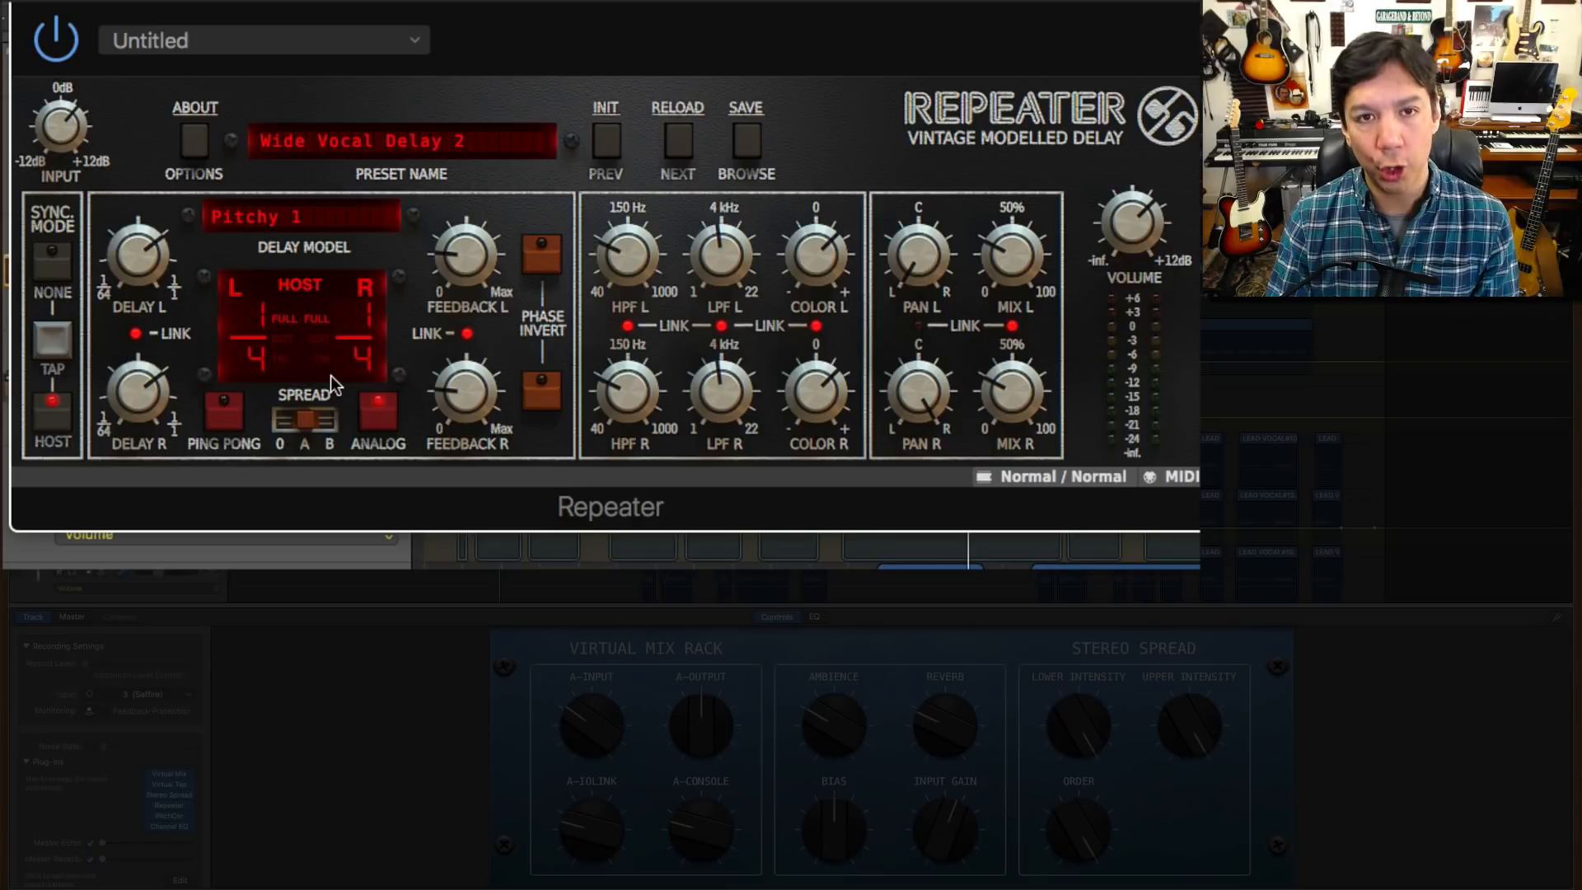
click(18, 12)
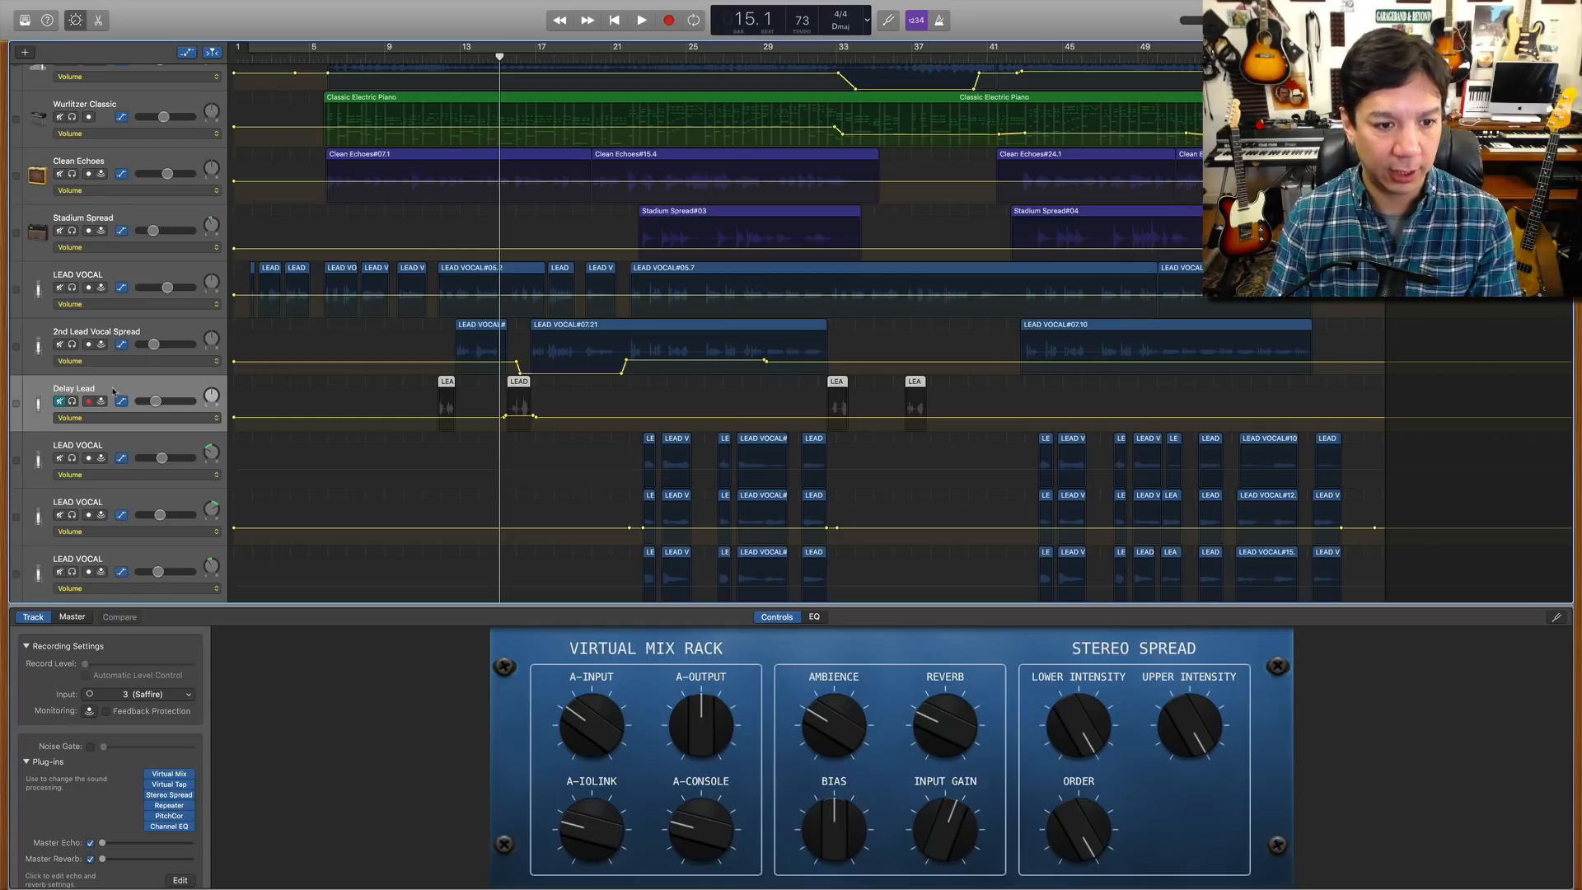
Step: Unmute the Delay Lead track and audition its first delay throw from bar 11.1 to bar 13.2, leaving the playhead at bar 15.3
click(89, 401)
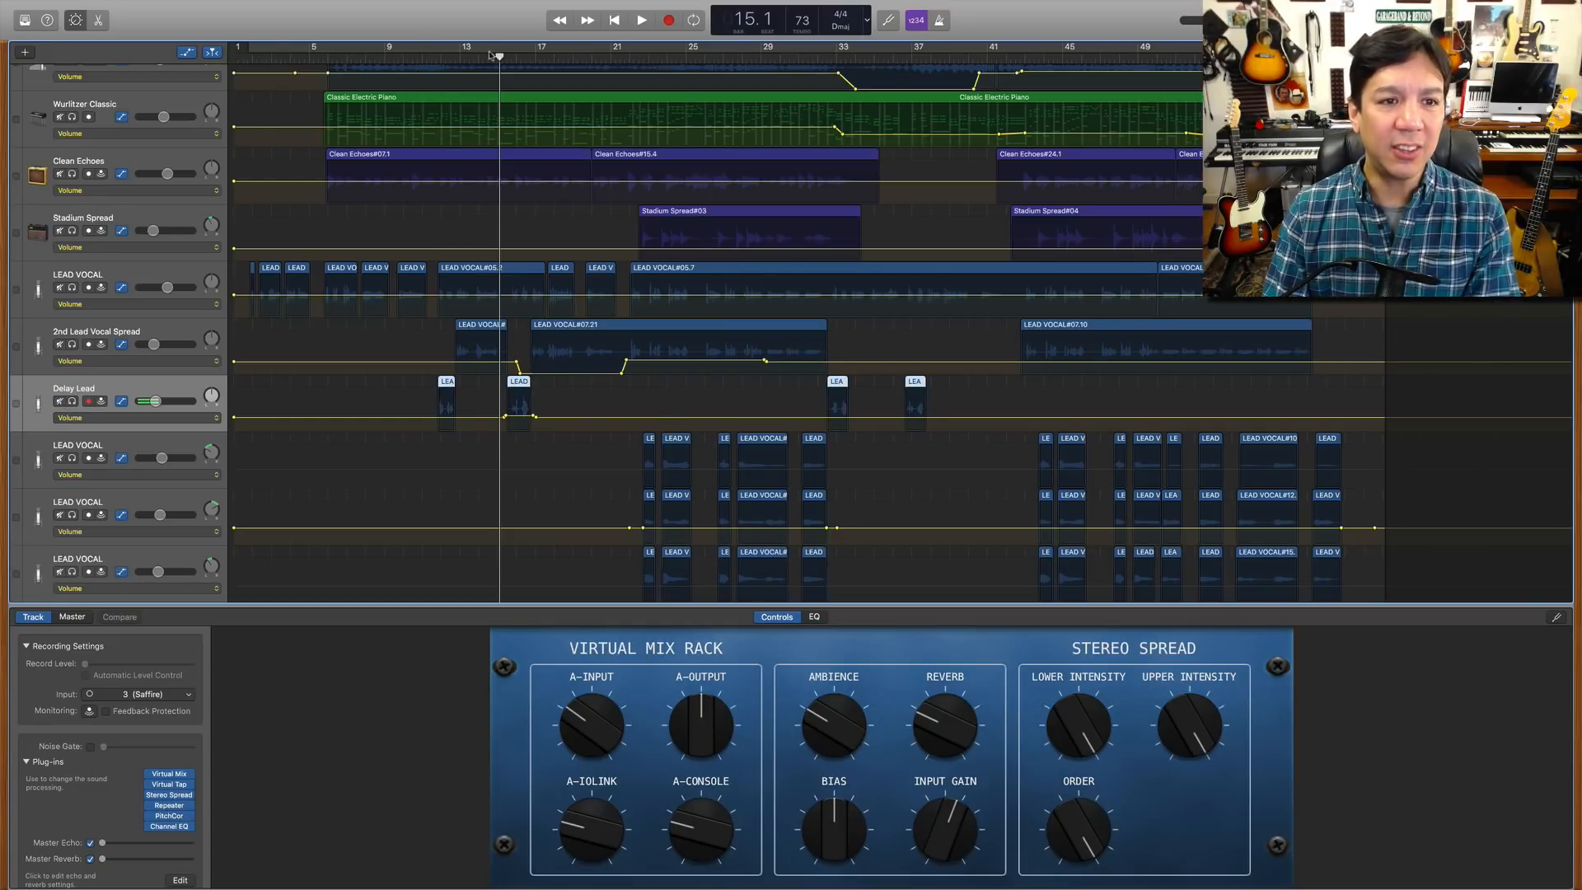
click(422, 57)
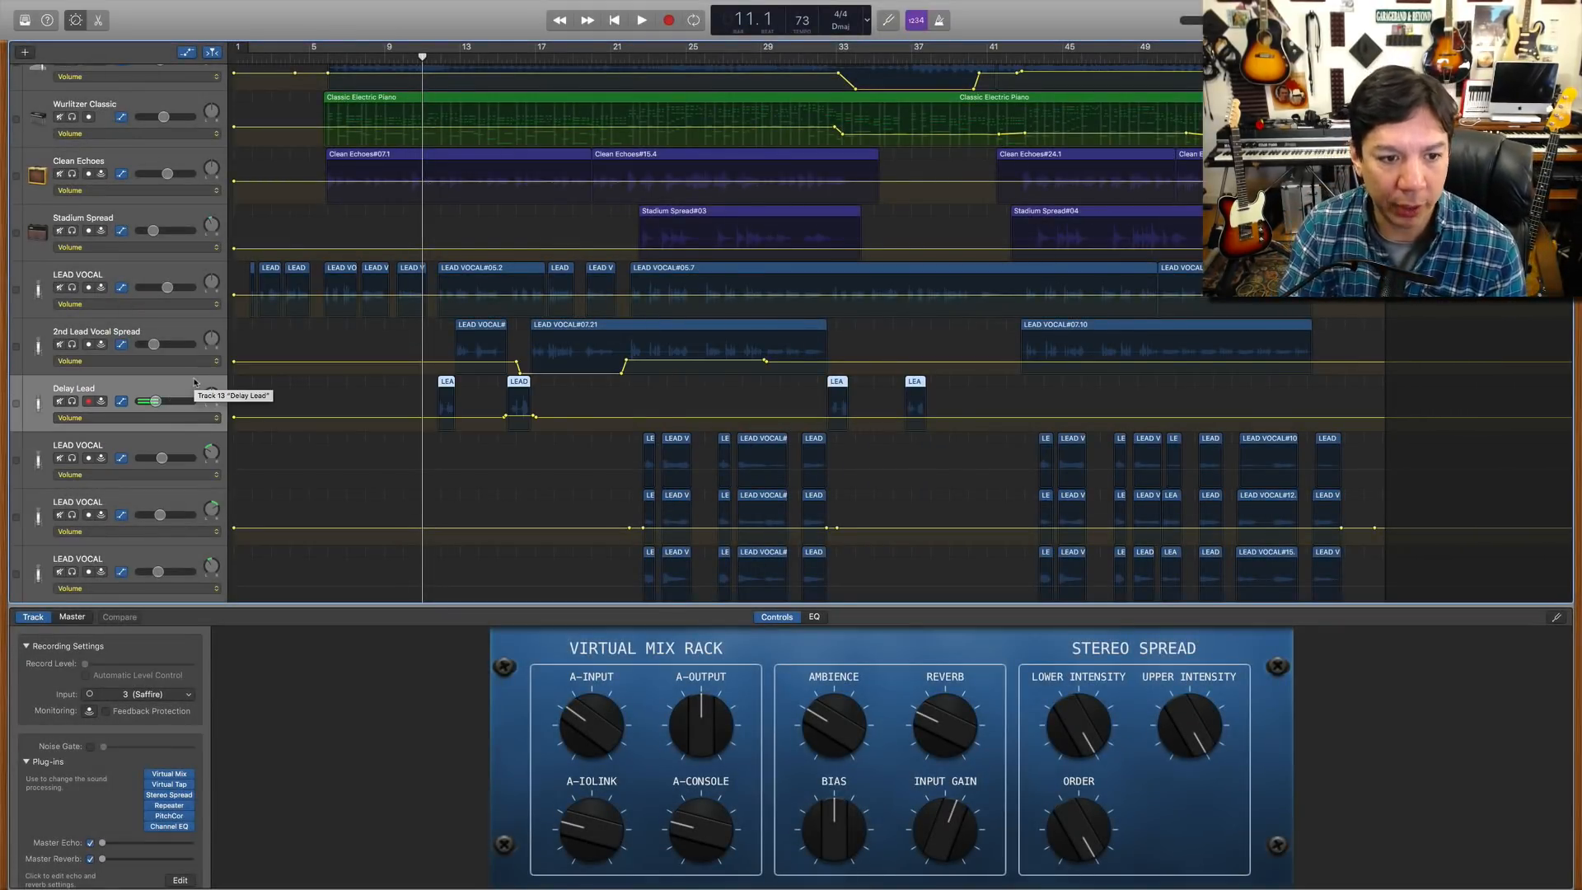
key(space)
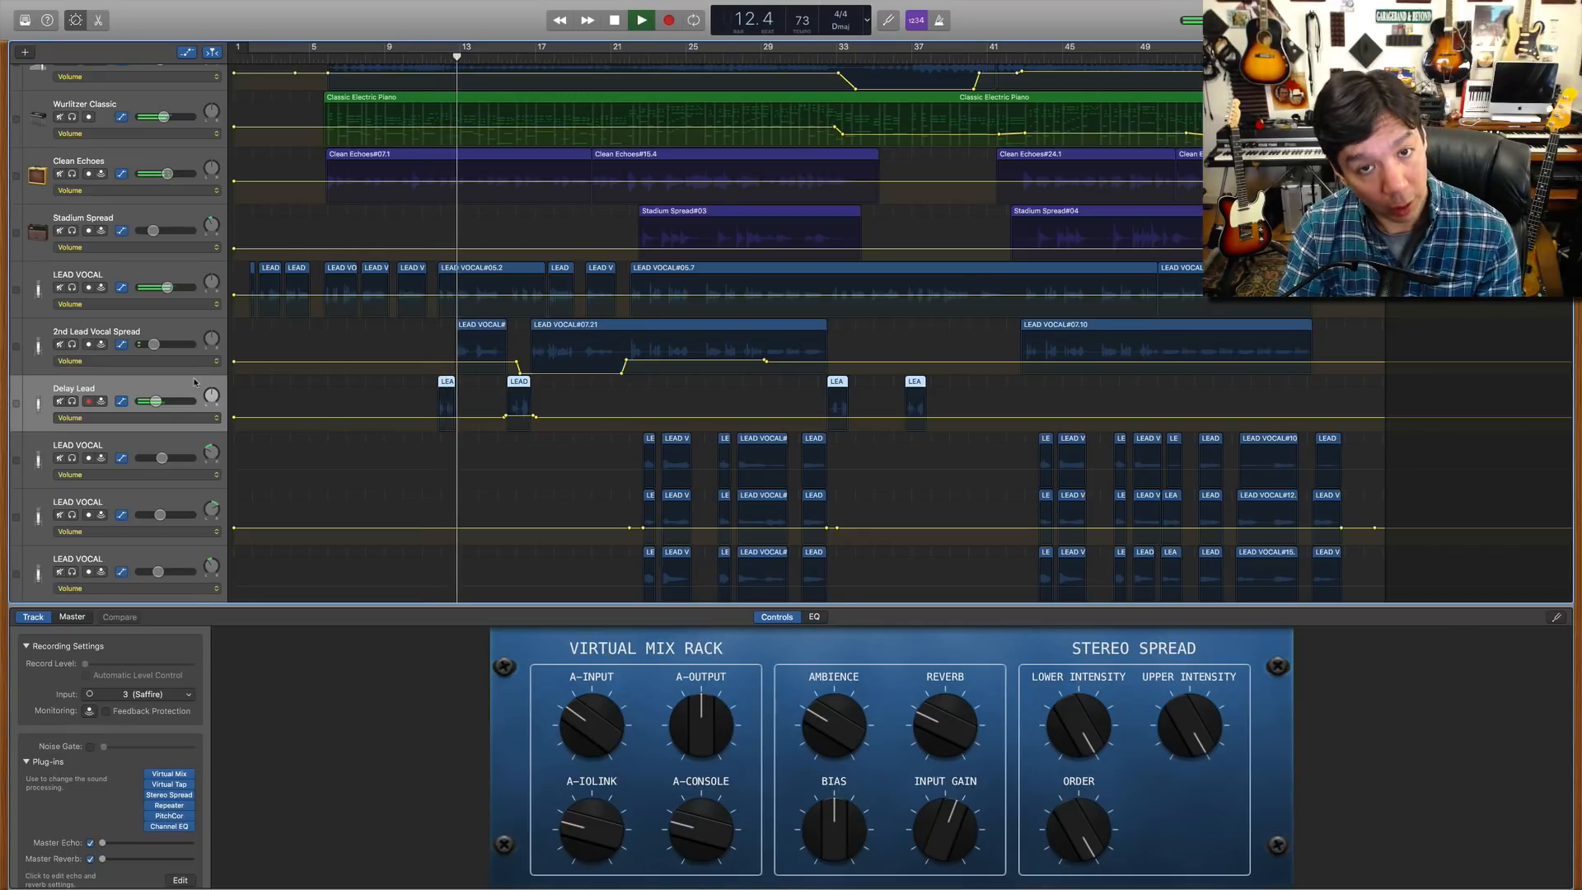
key(space)
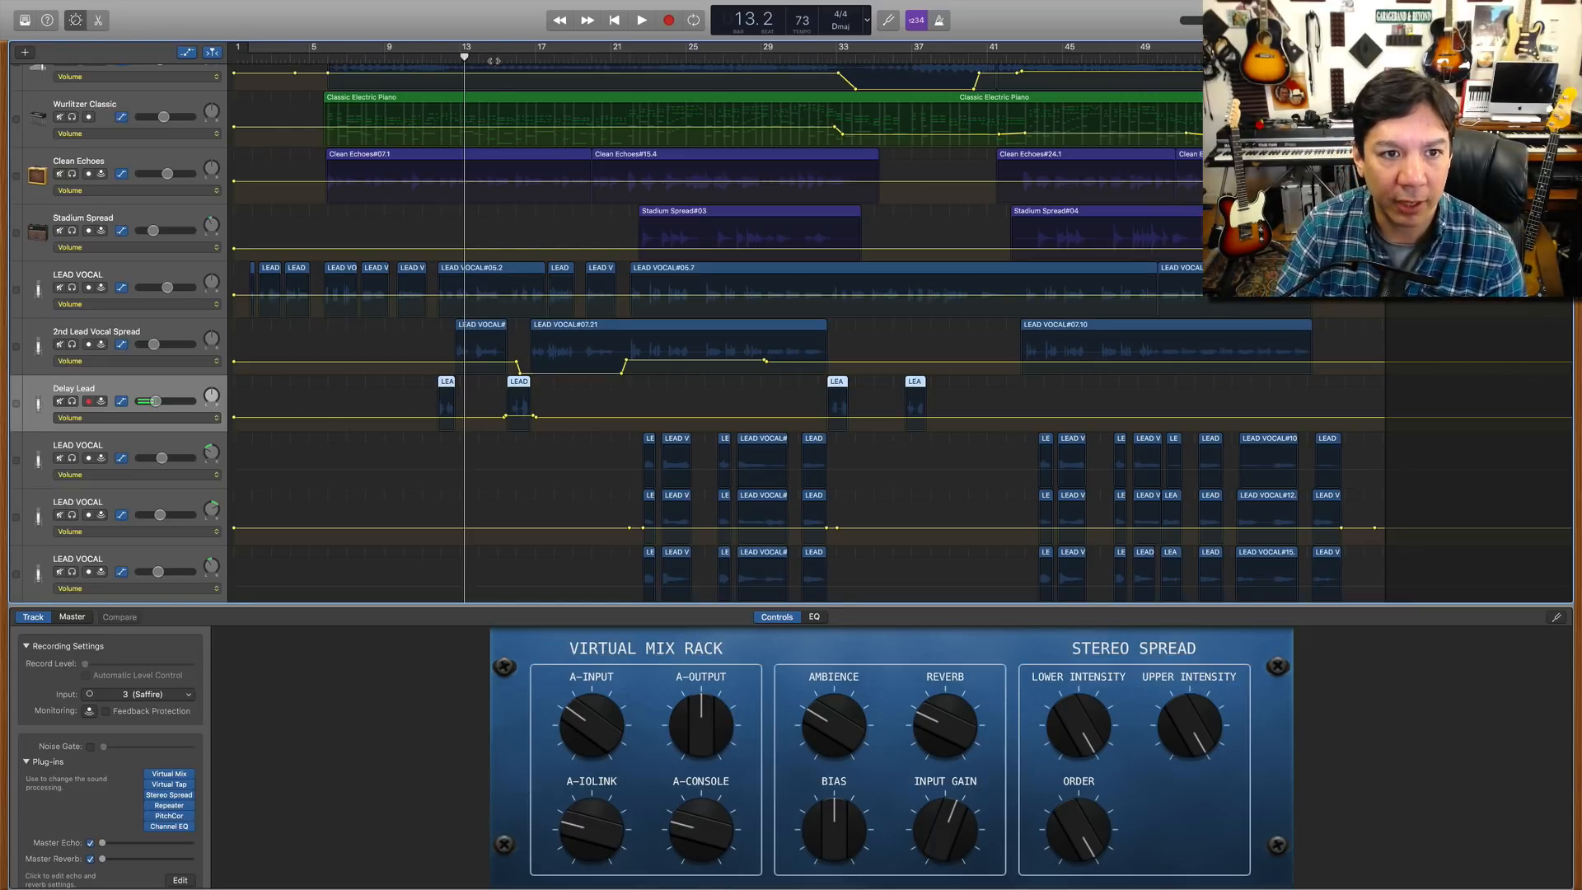
click(494, 58)
drag(493, 58, 507, 58)
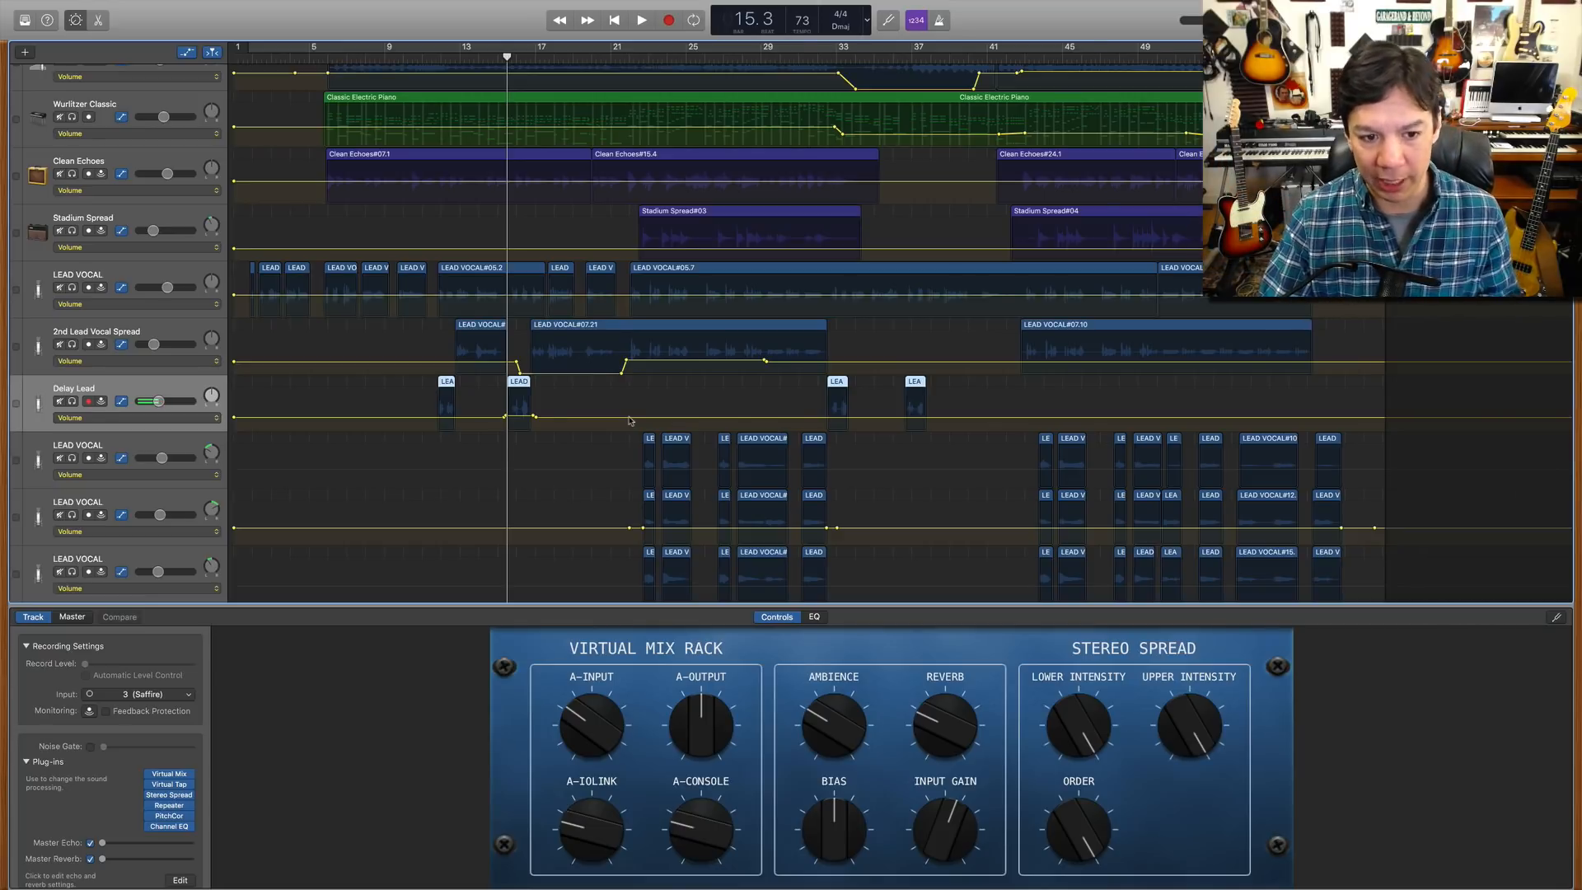
Step: Select the master track below the Tonewheel Organ track and set its automation display to Volume
scroll(628, 433, up, 5)
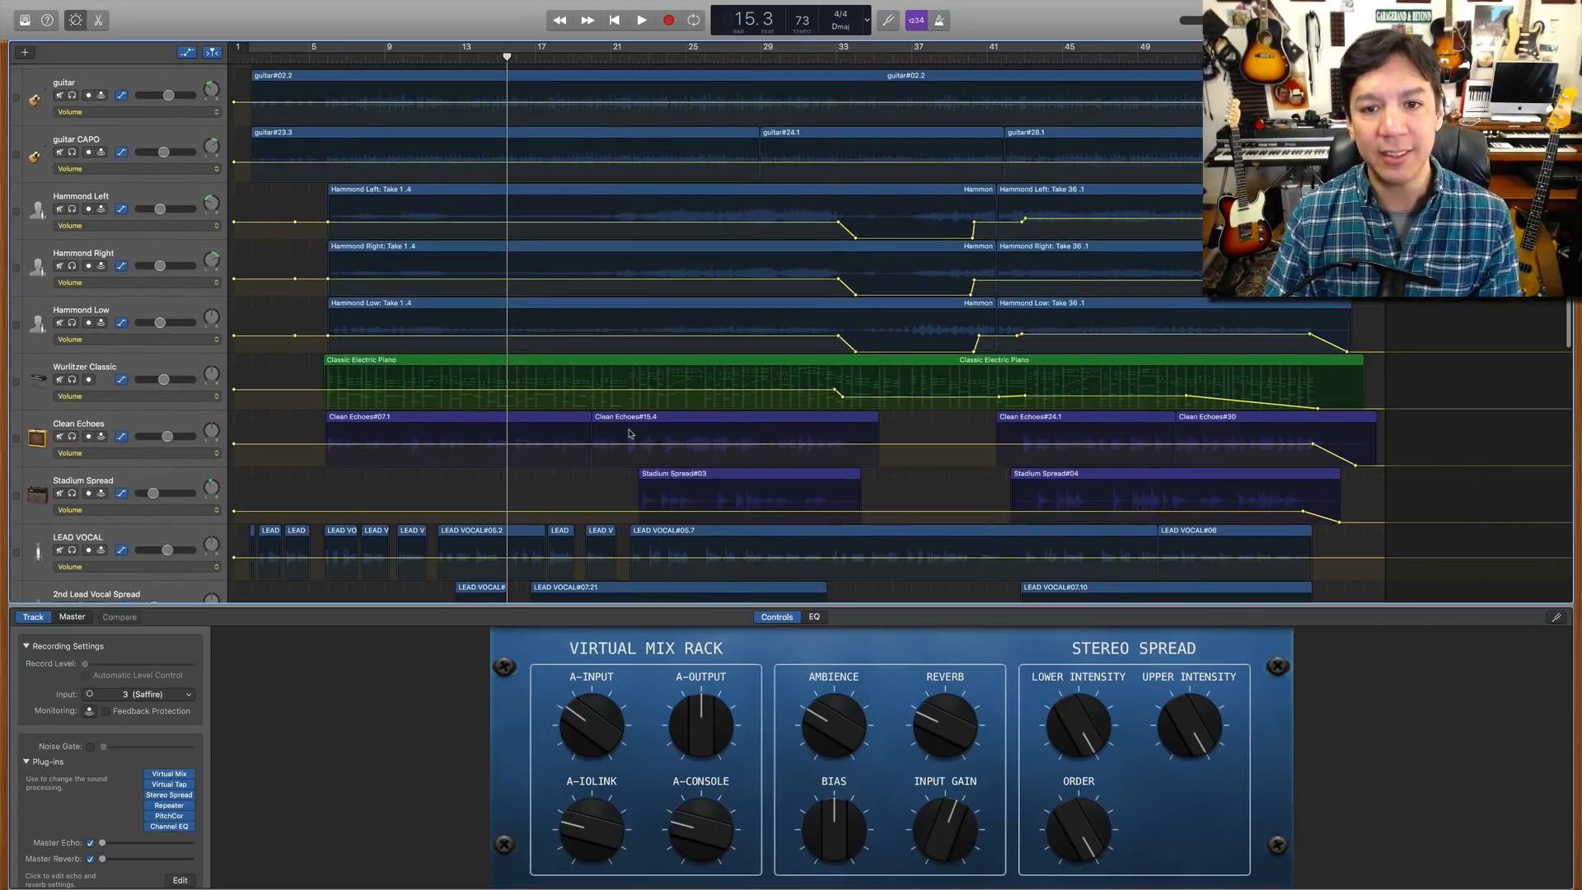
scroll(627, 433, up, 2)
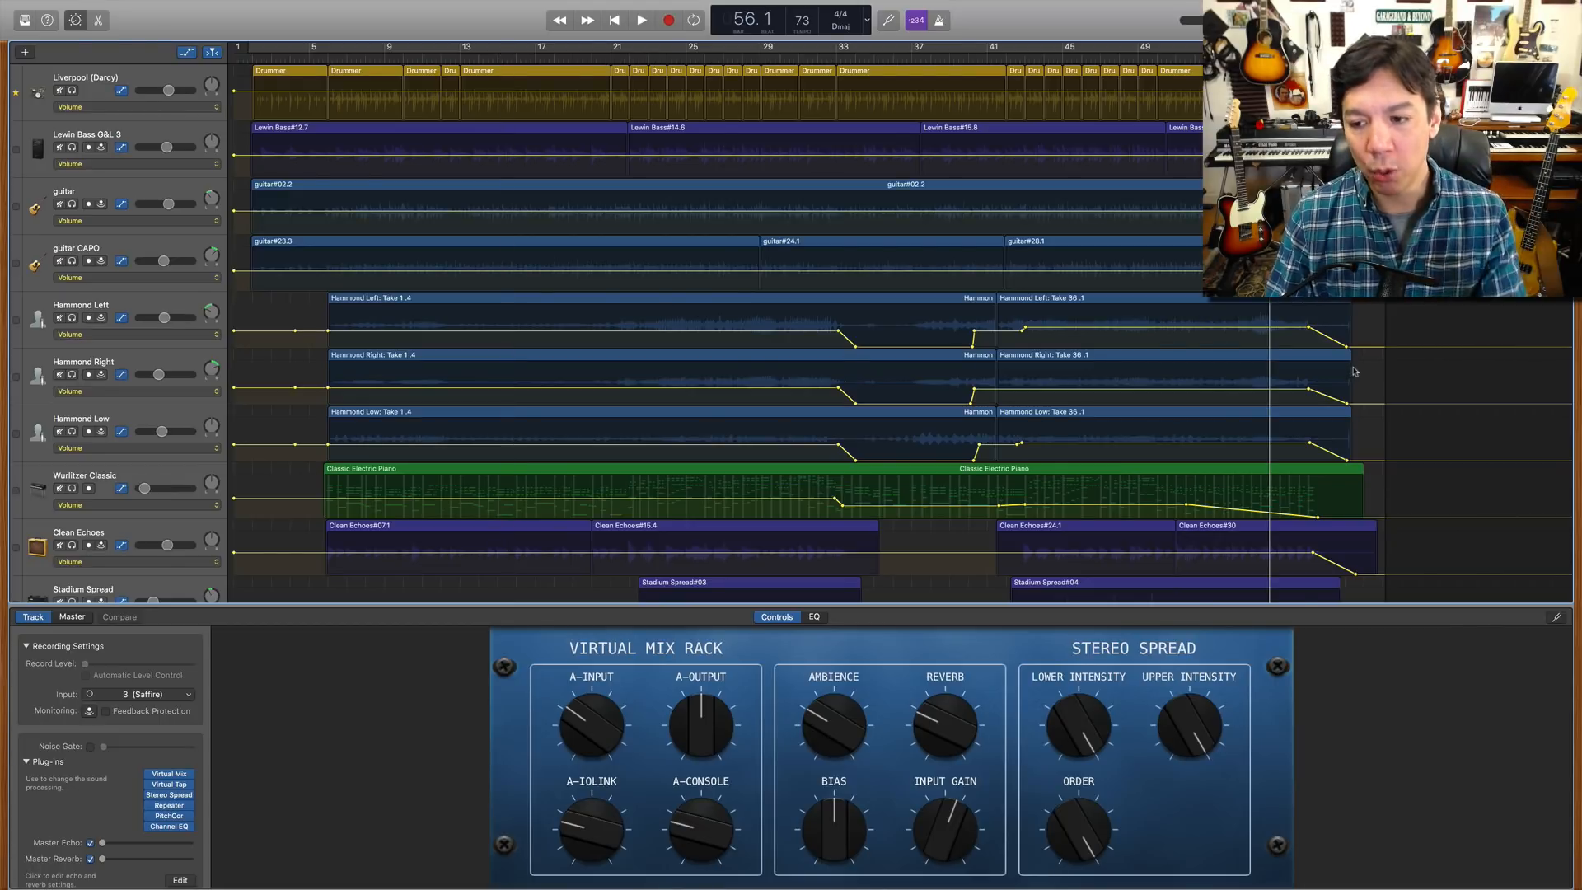
scroll(1353, 372, down, 5)
scroll(1353, 372, down, 9)
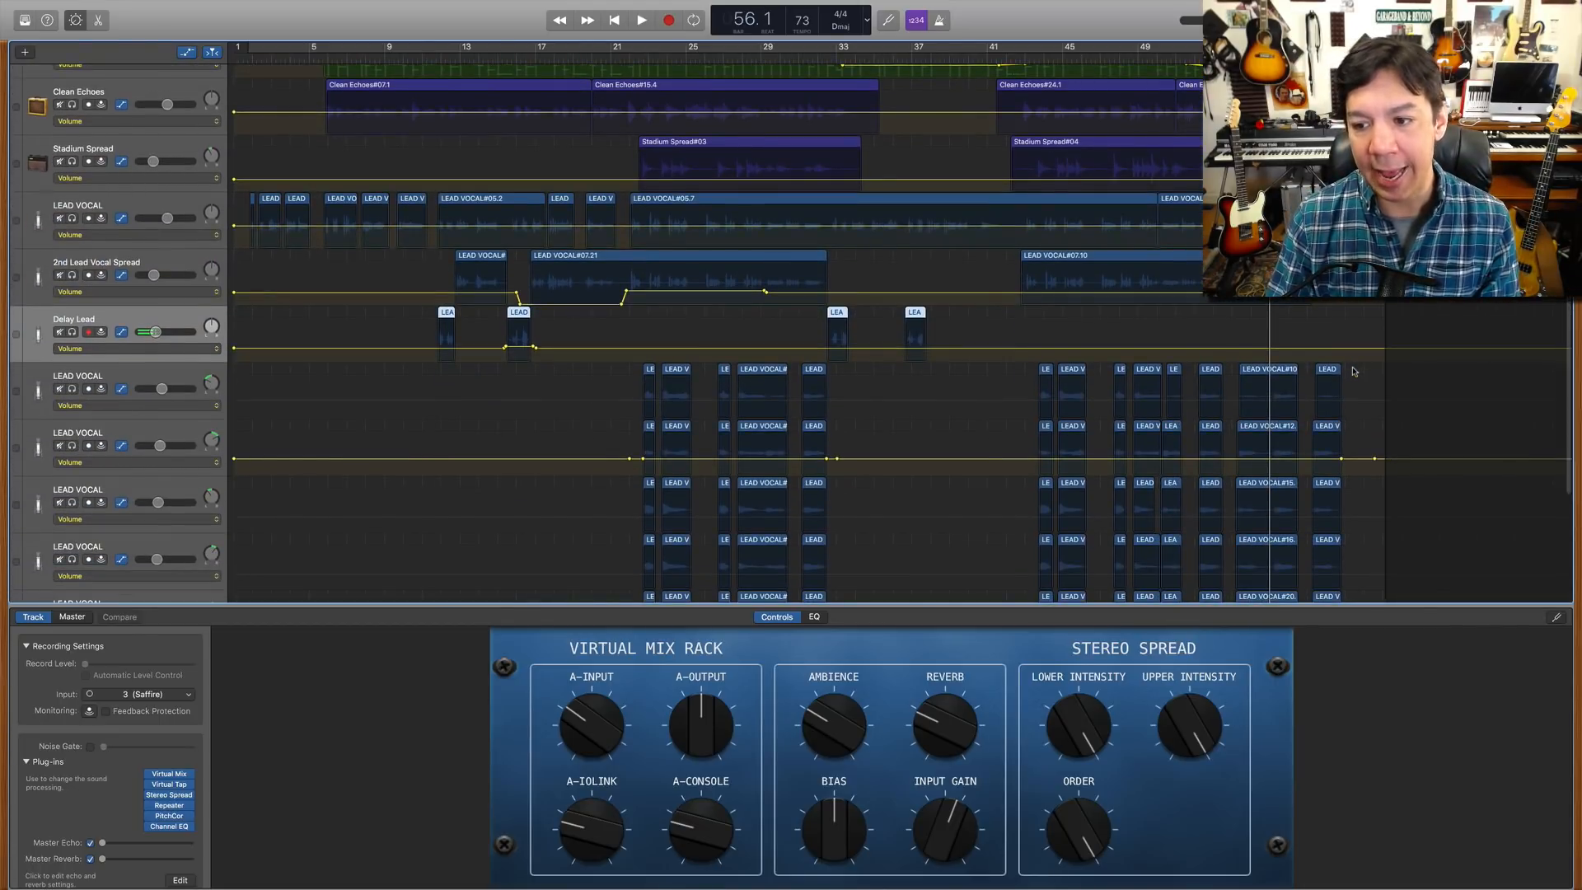
scroll(1353, 371, up, 14)
scroll(1353, 372, down, 20)
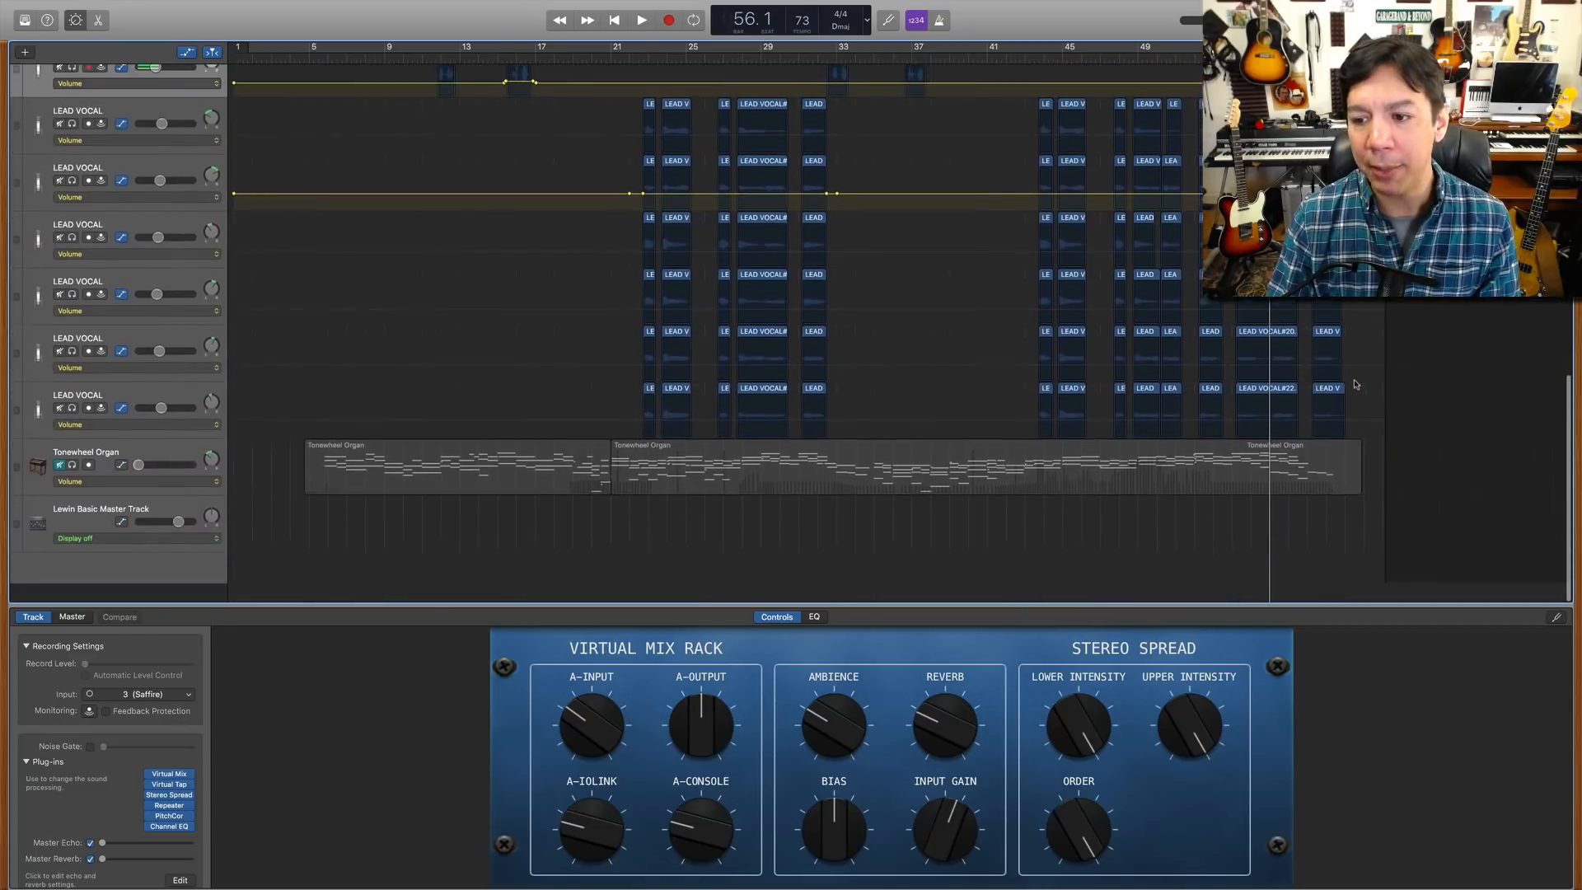
click(162, 554)
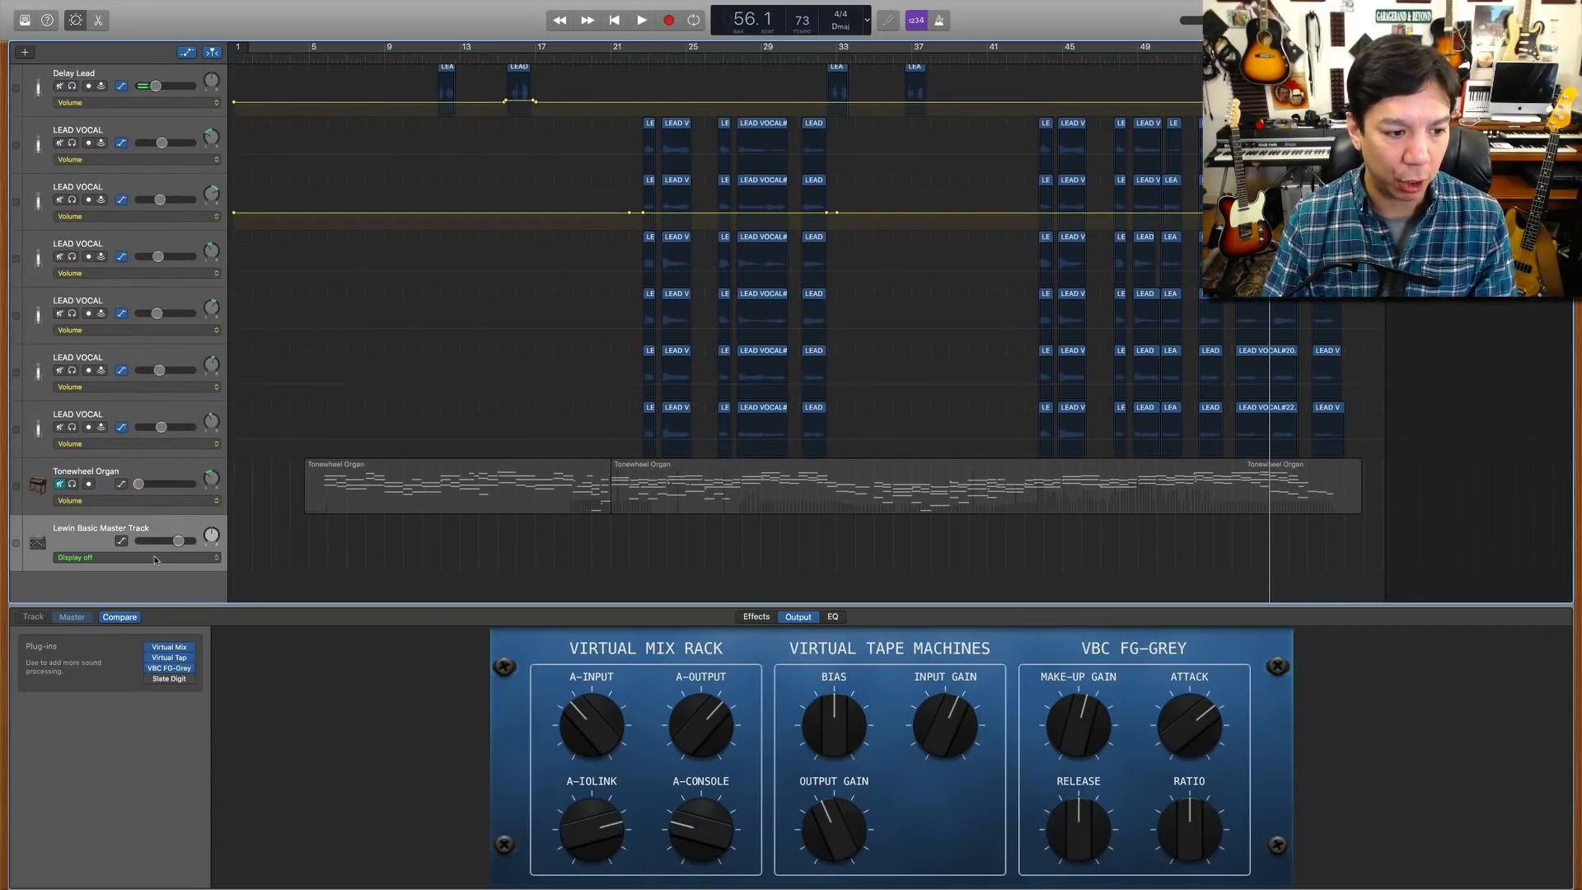
click(154, 559)
click(153, 559)
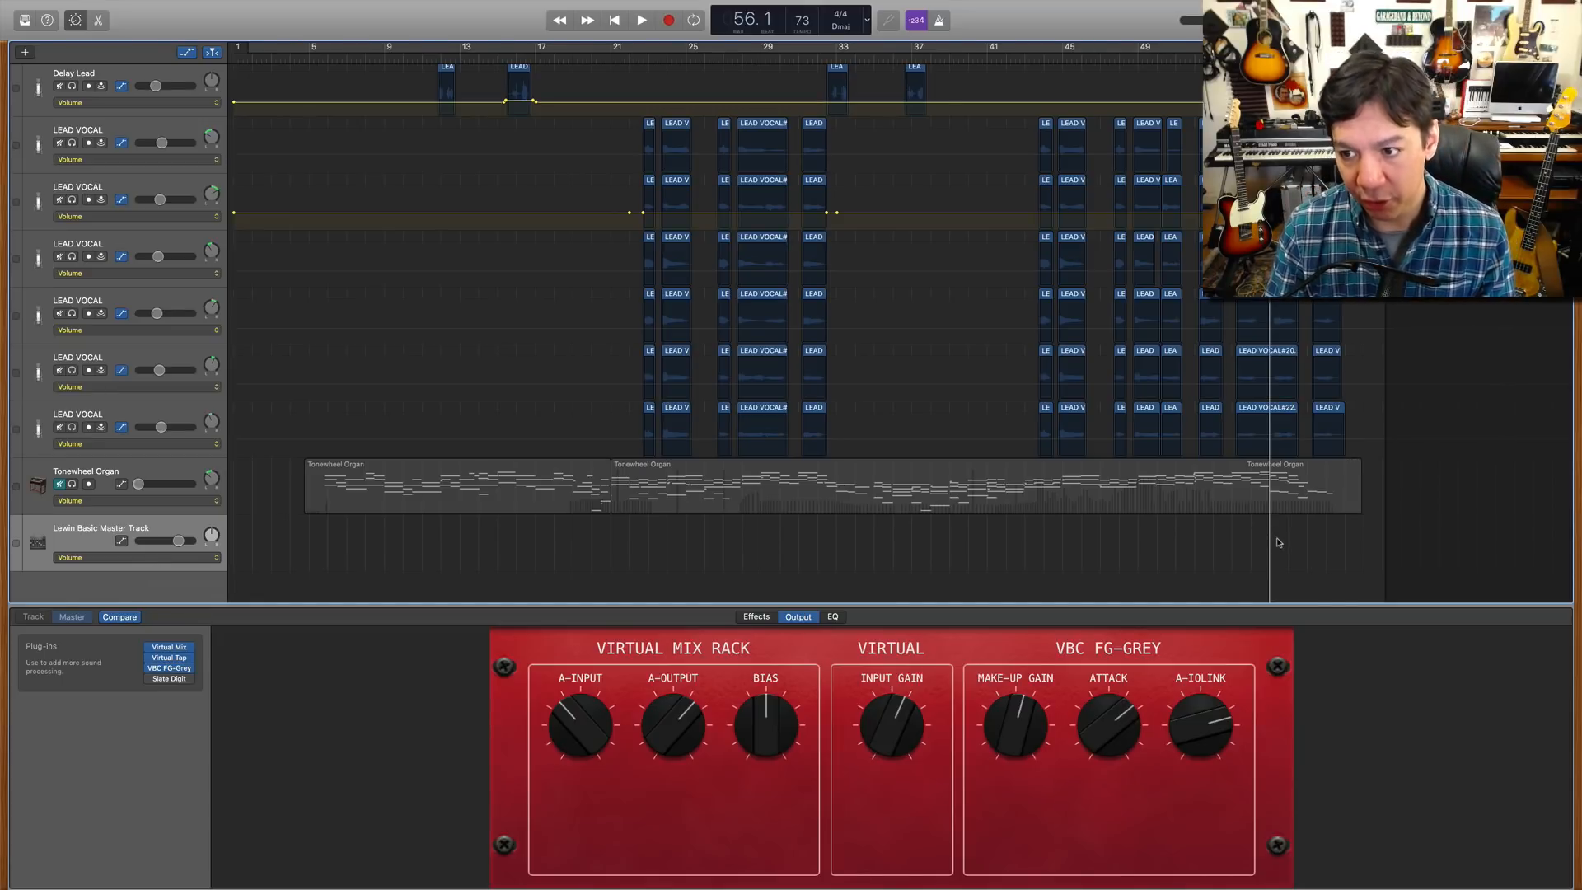
Step: Delete the last point of the Stadium Spread track's volume fade-out and audition the track soloed from bar 56.1 to bar 59.1
scroll(1278, 542, up, 15)
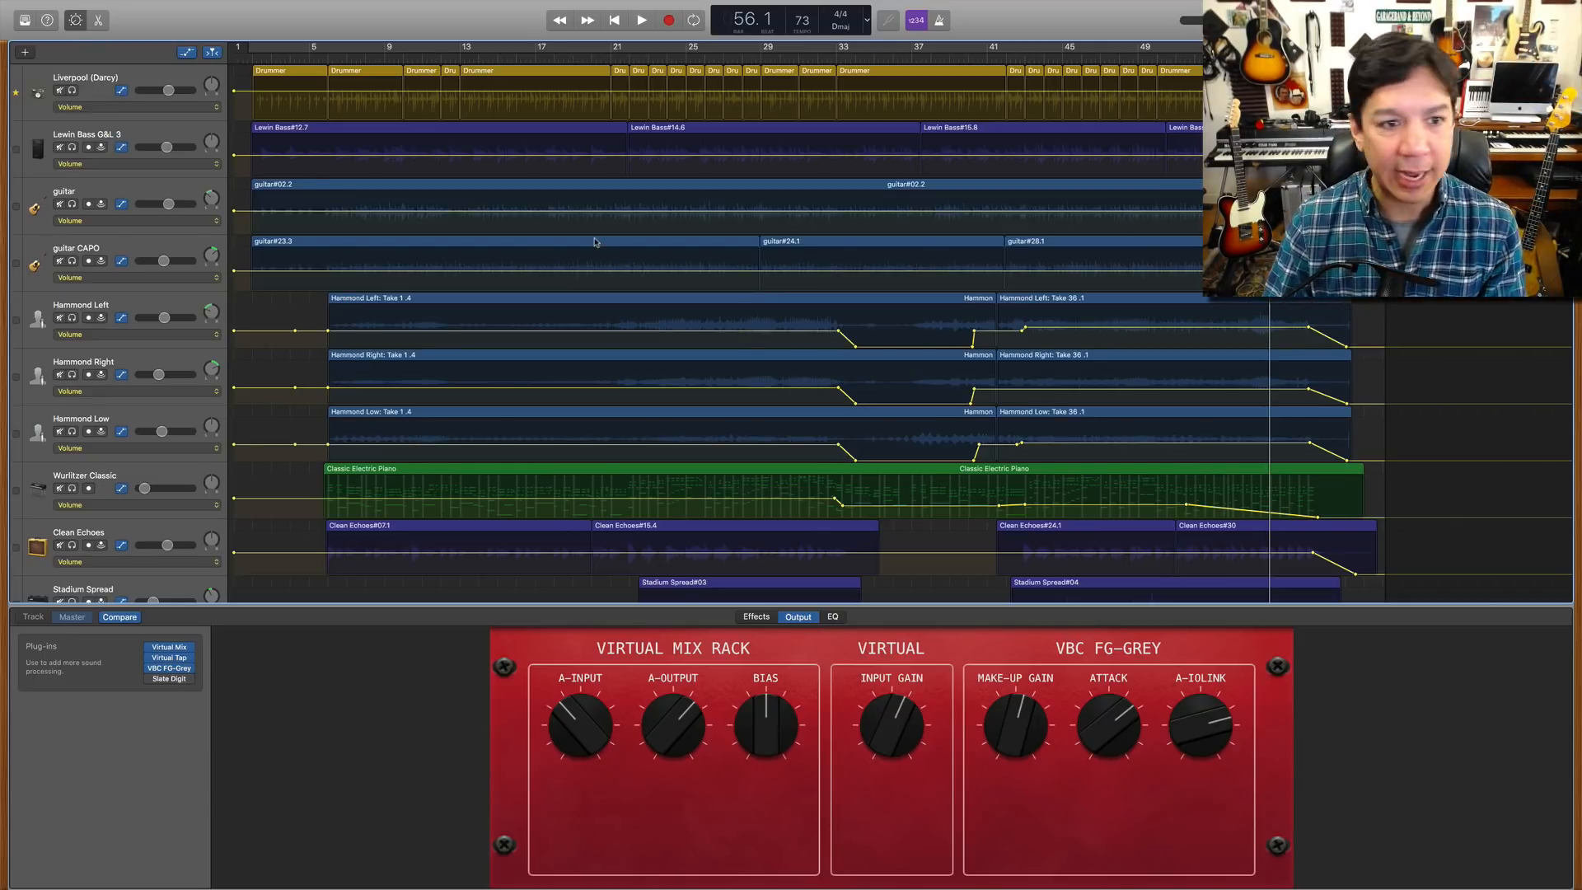
scroll(595, 242, down, 4)
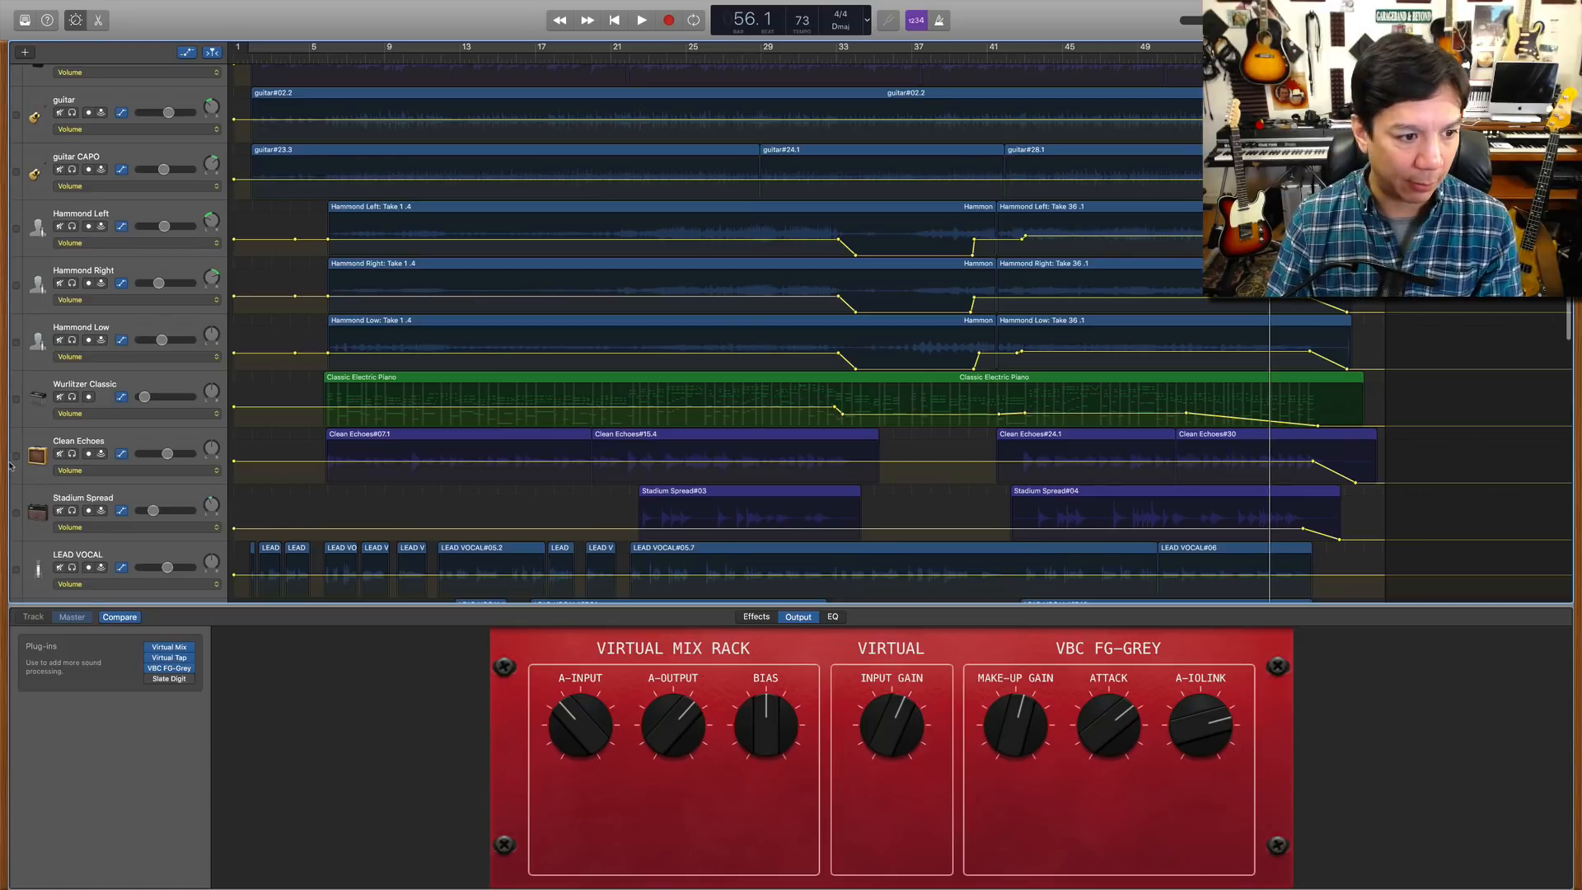
click(156, 498)
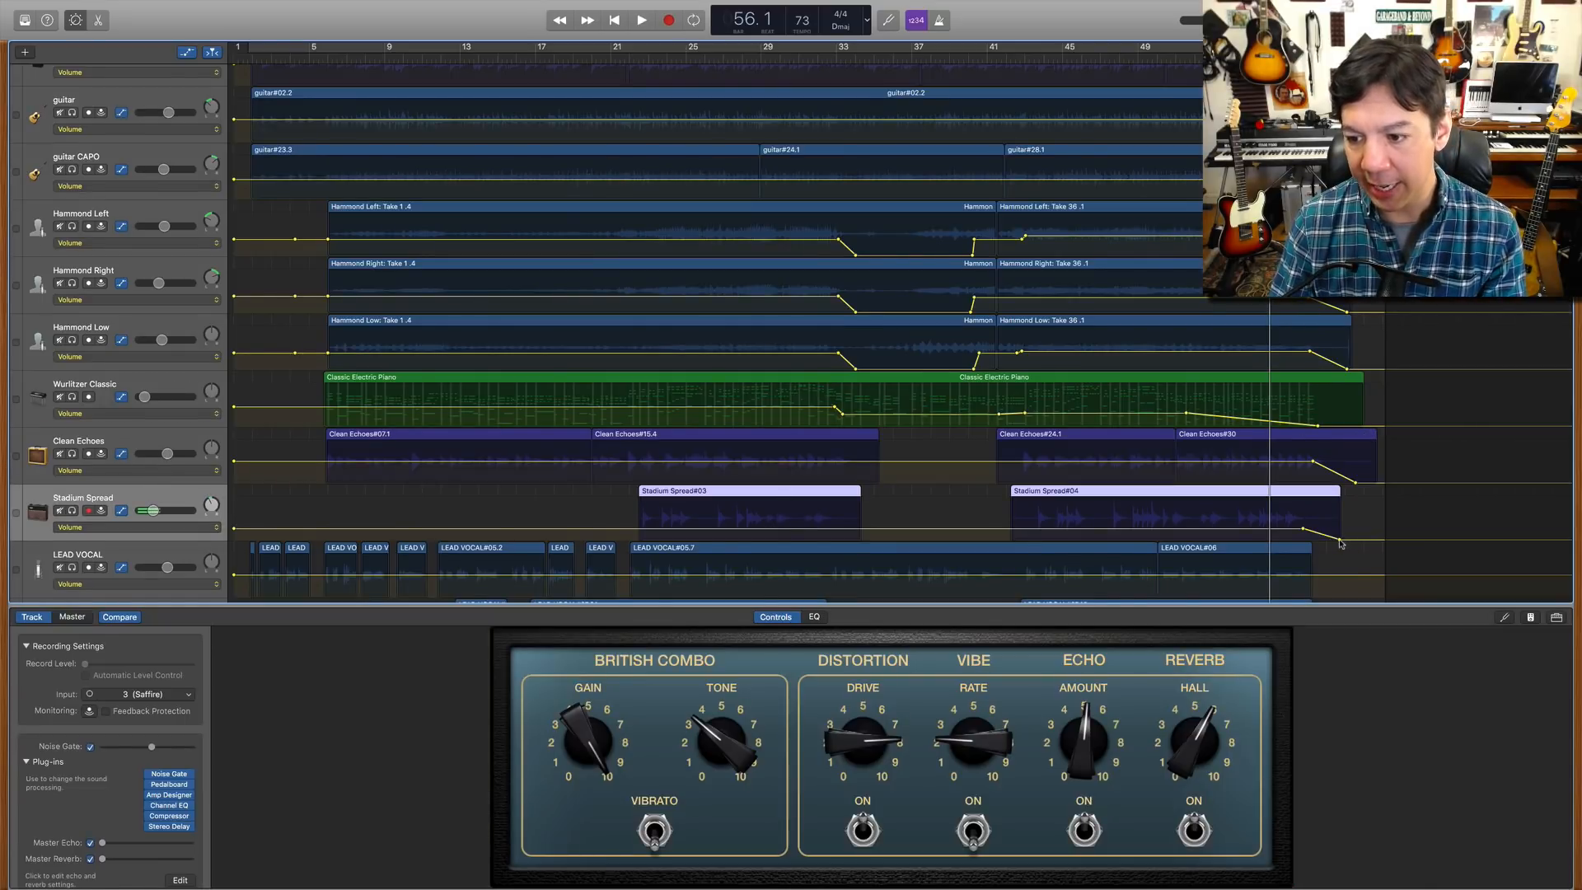
click(1341, 541)
key(Delete)
key(s)
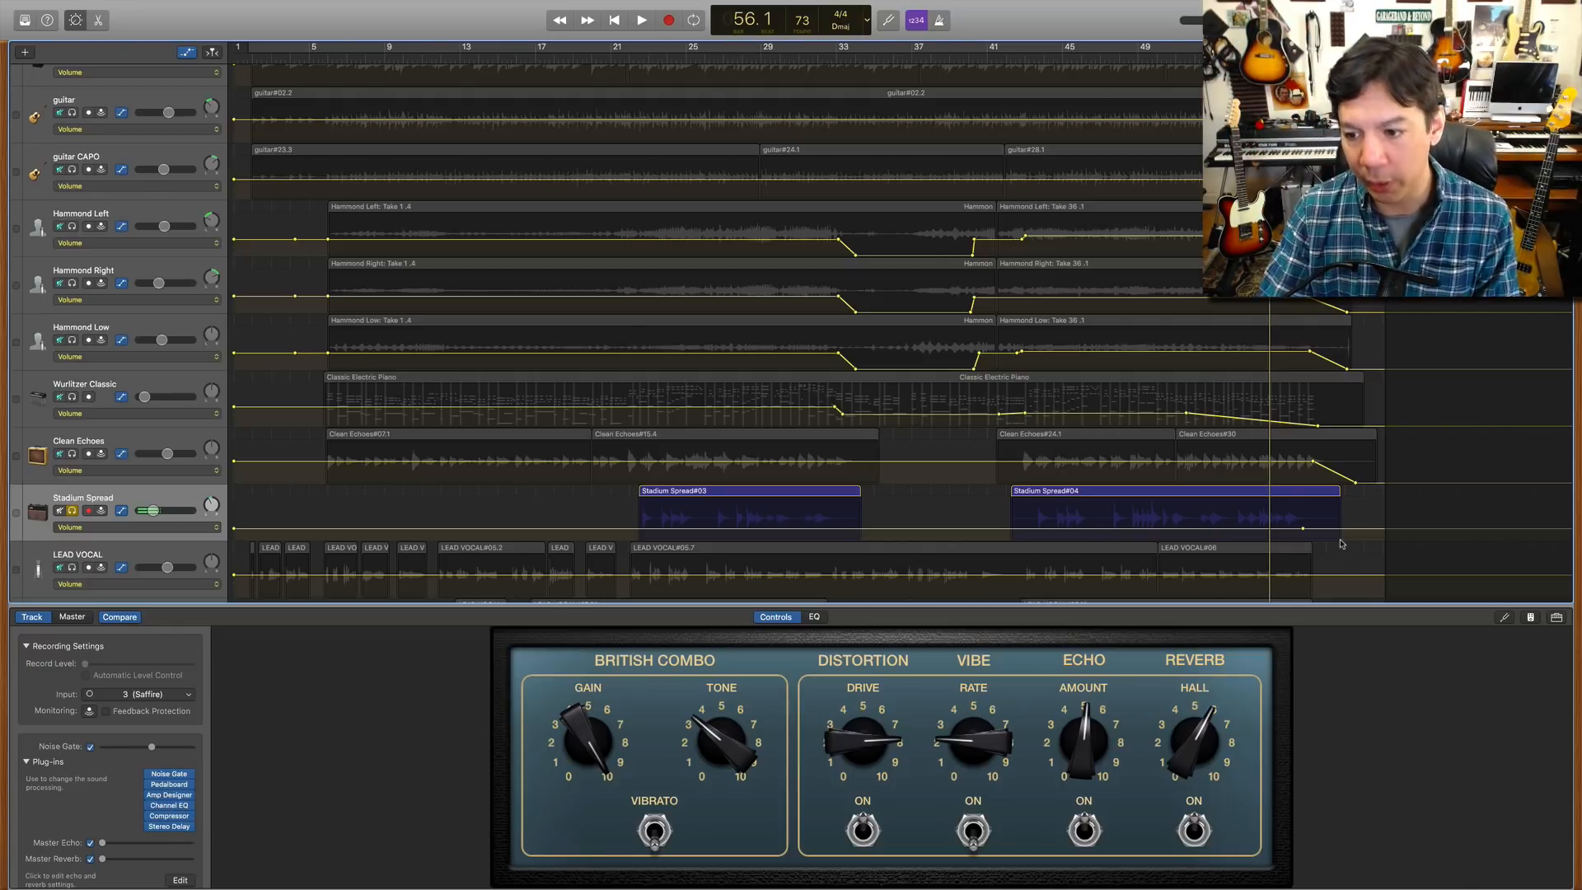
key(space)
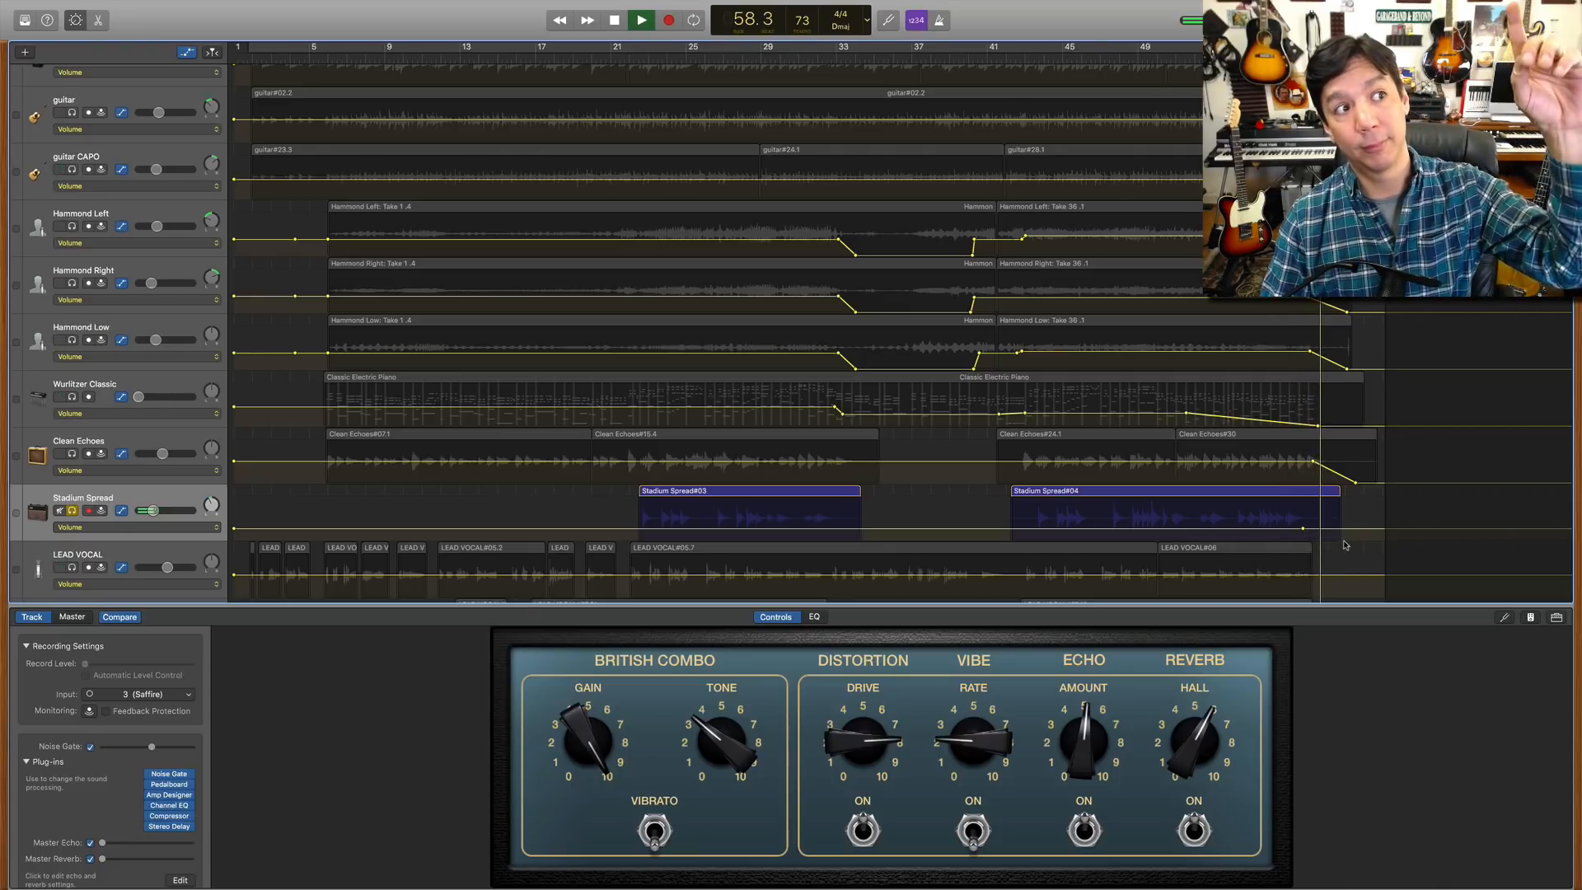
key(space)
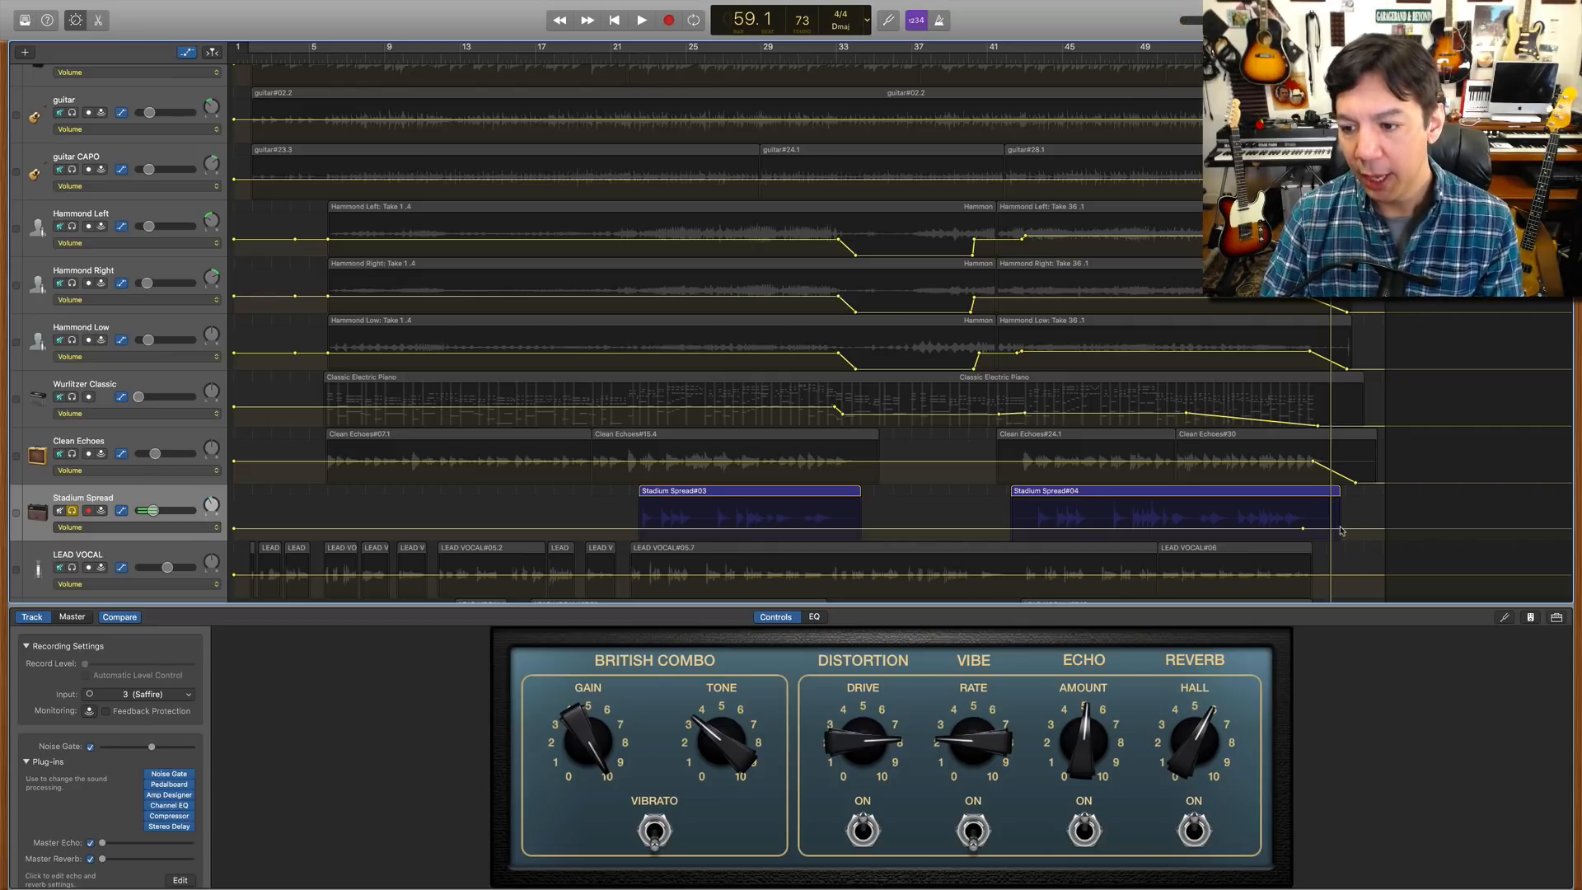
Step: Redraw the end of the Stadium Spread track's volume fade-out down to silence at about bar 59, auditioning it soloed from bar 57.1
drag(1340, 531, 1340, 540)
key(comma)
key(comma)
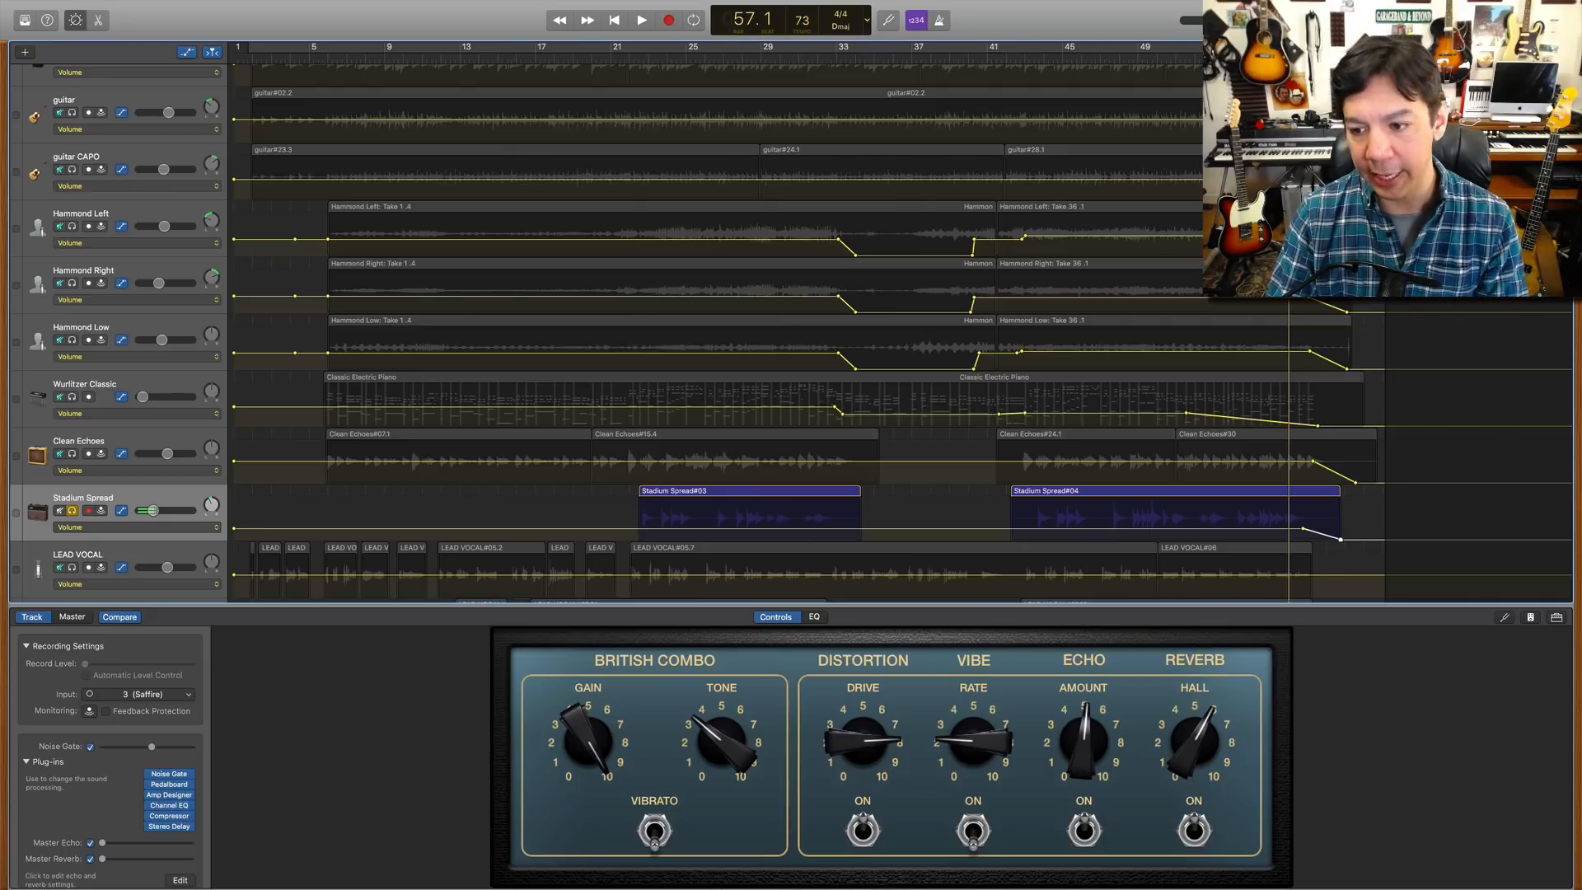
key(space)
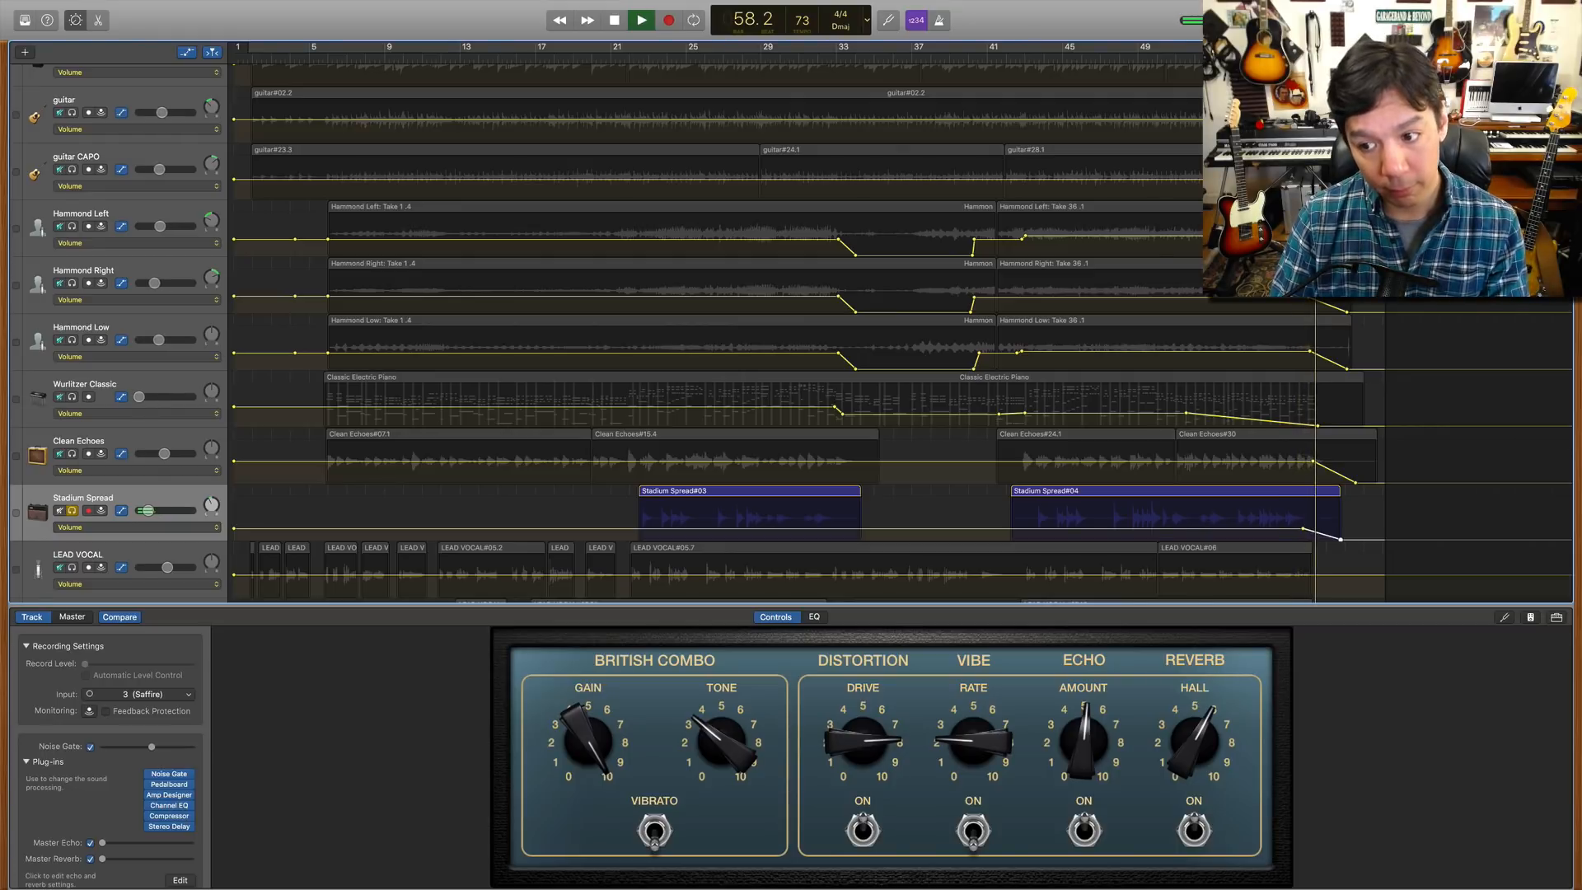
key(space)
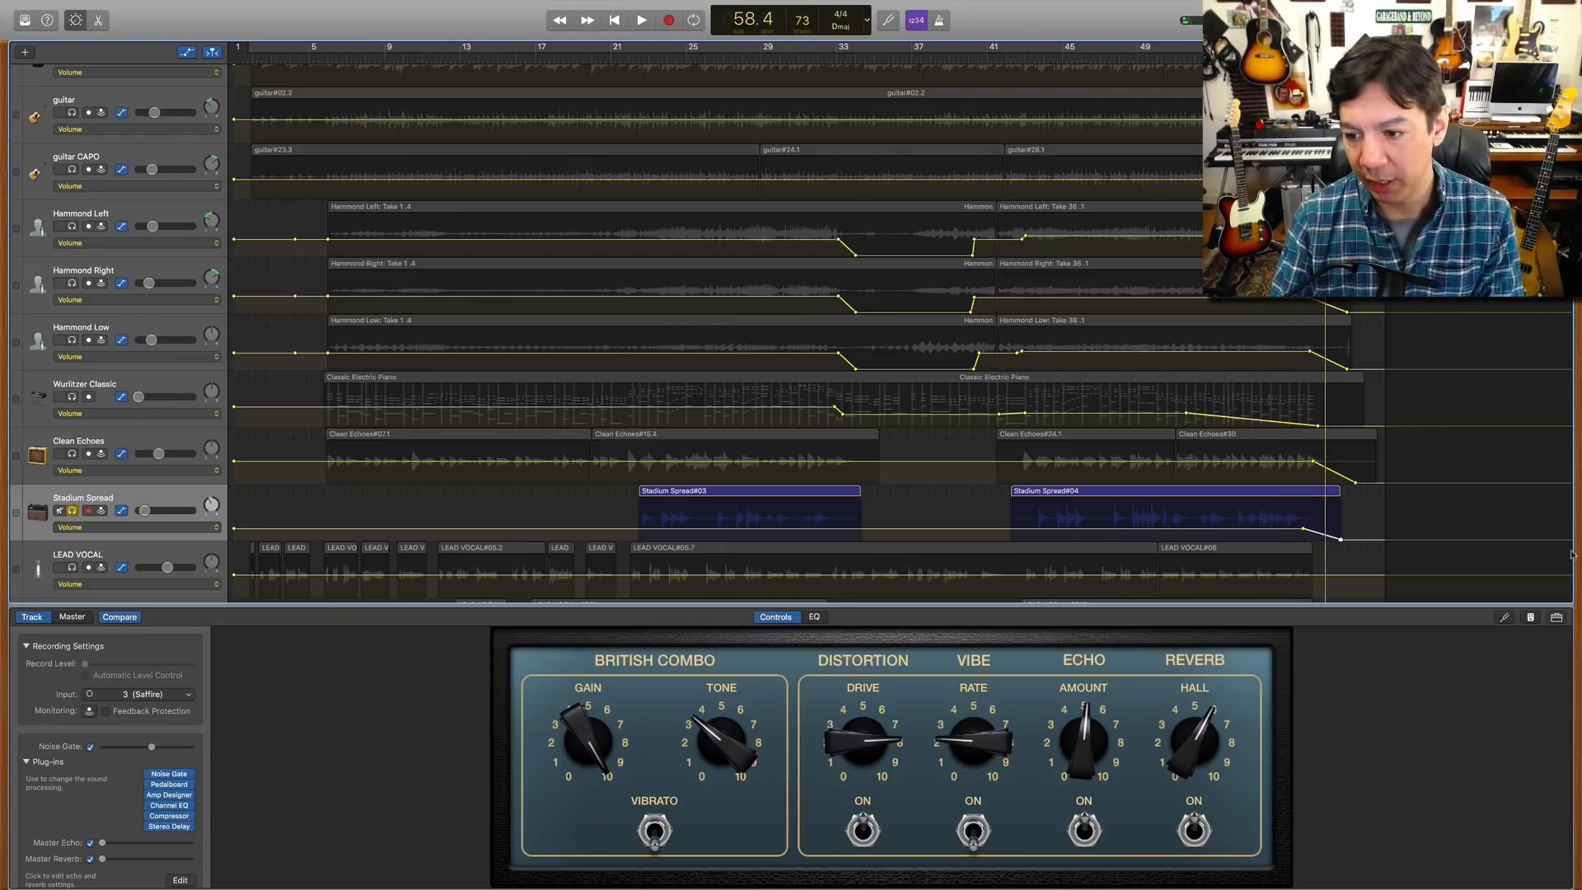
drag(1340, 541, 1332, 542)
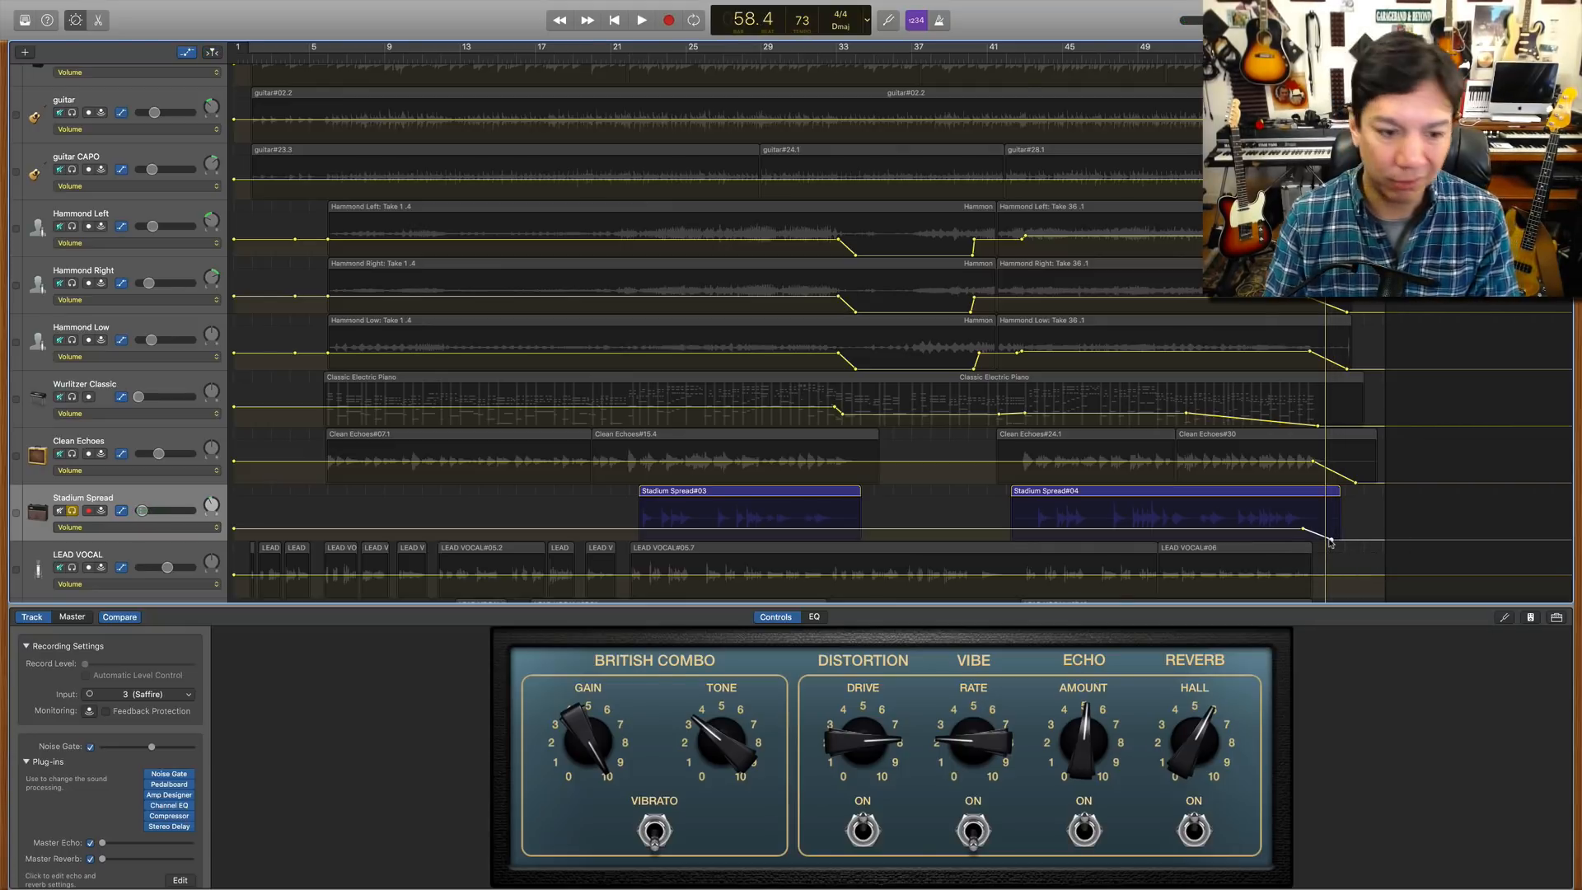
Step: Unsolo the Stadium Spread track and audition the full mix's ending from bar 57.3 to bar 60.1
key(super+a)
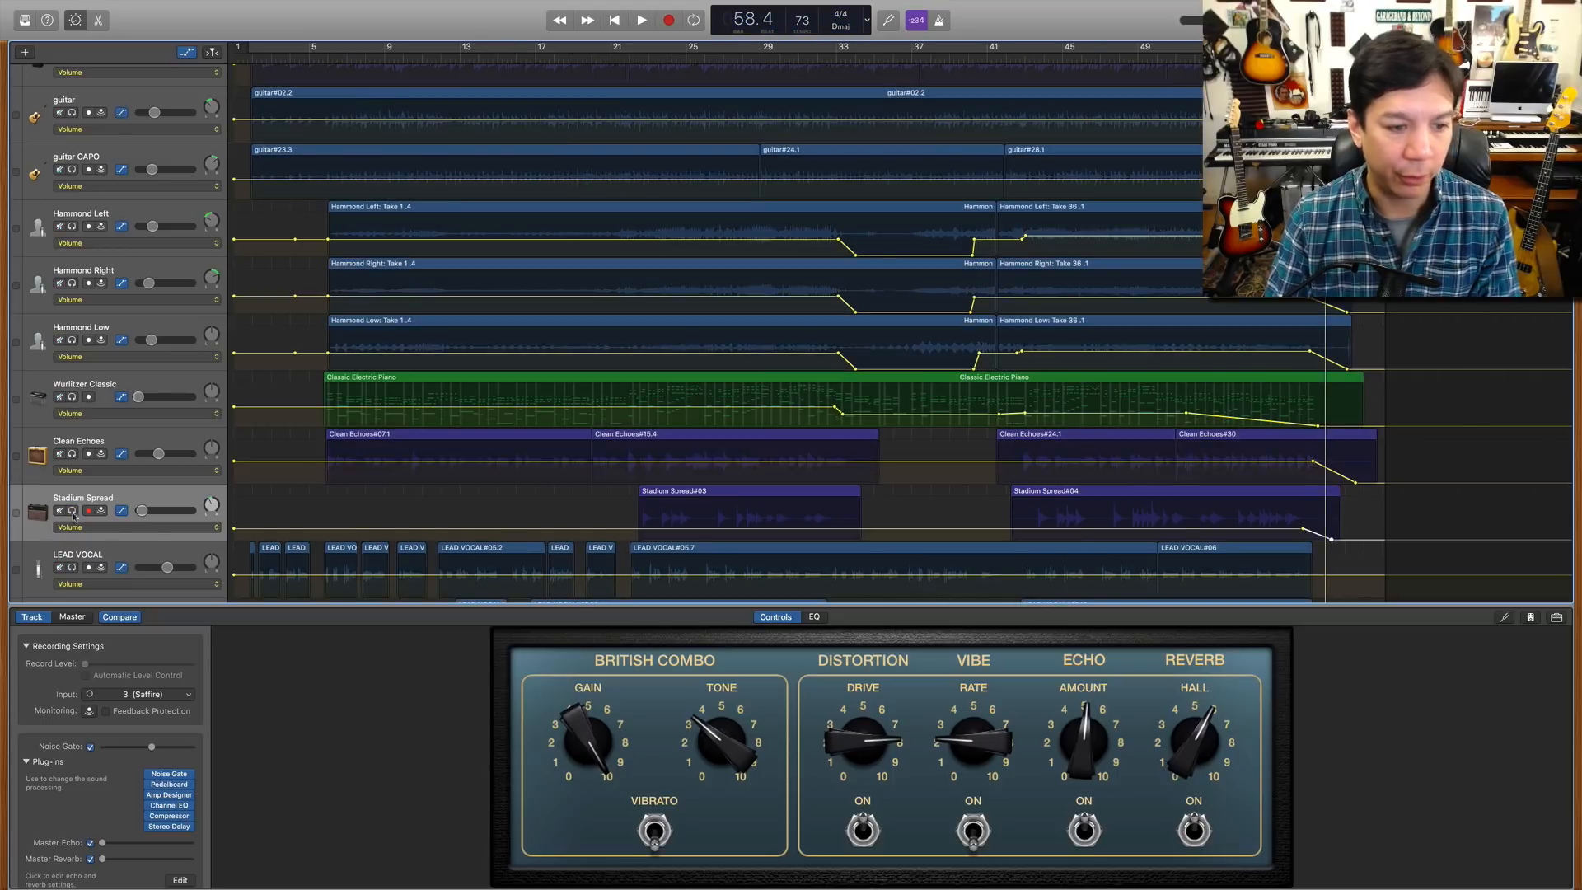
scroll(140, 511, up, 3)
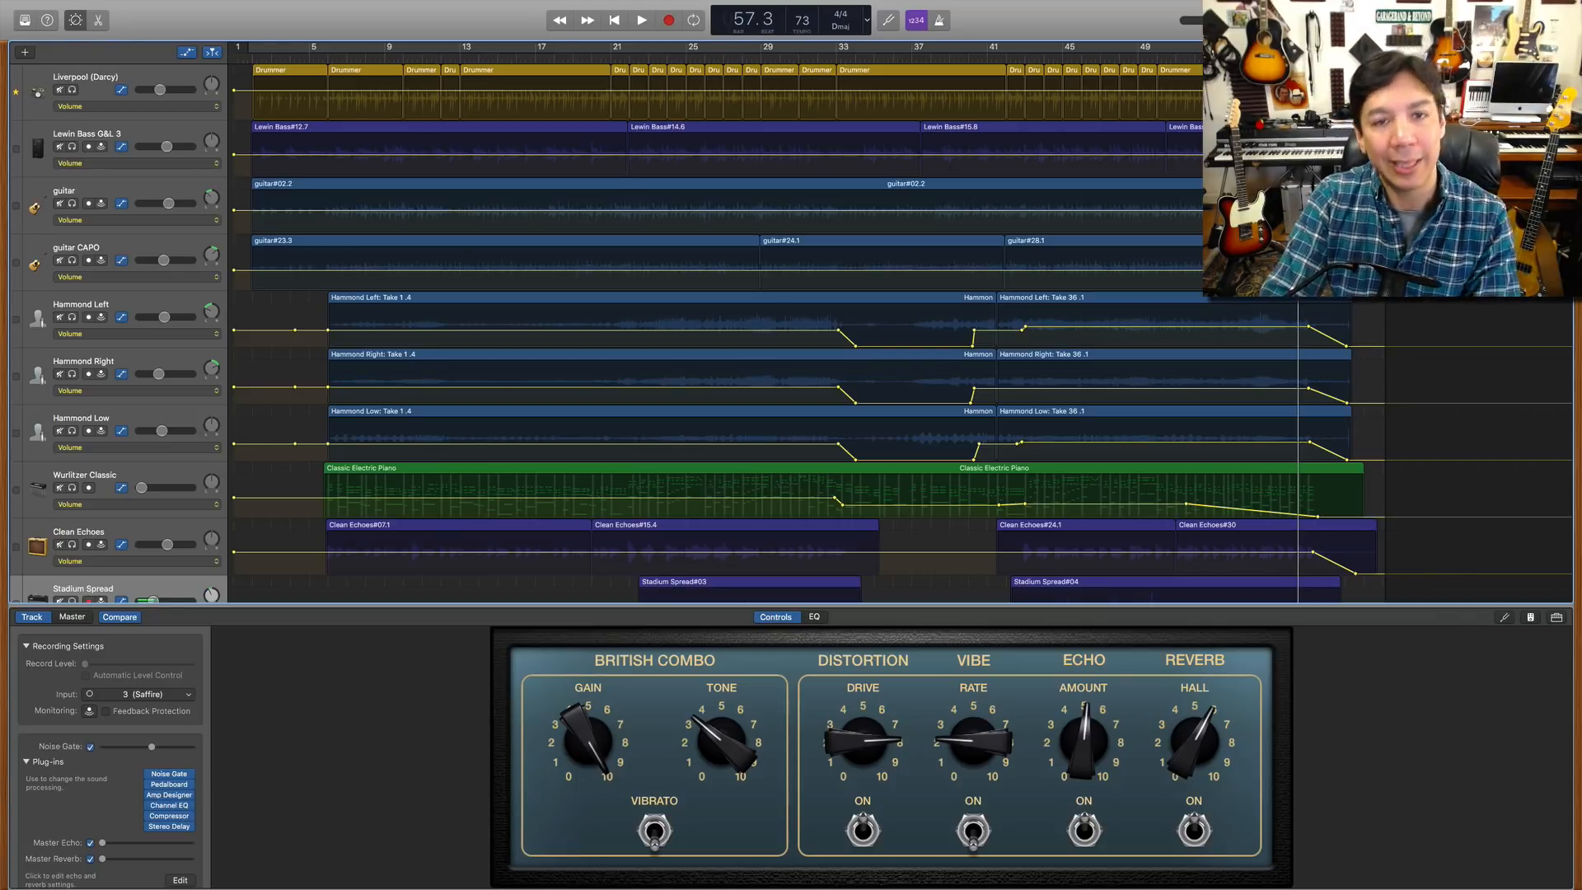
key(space)
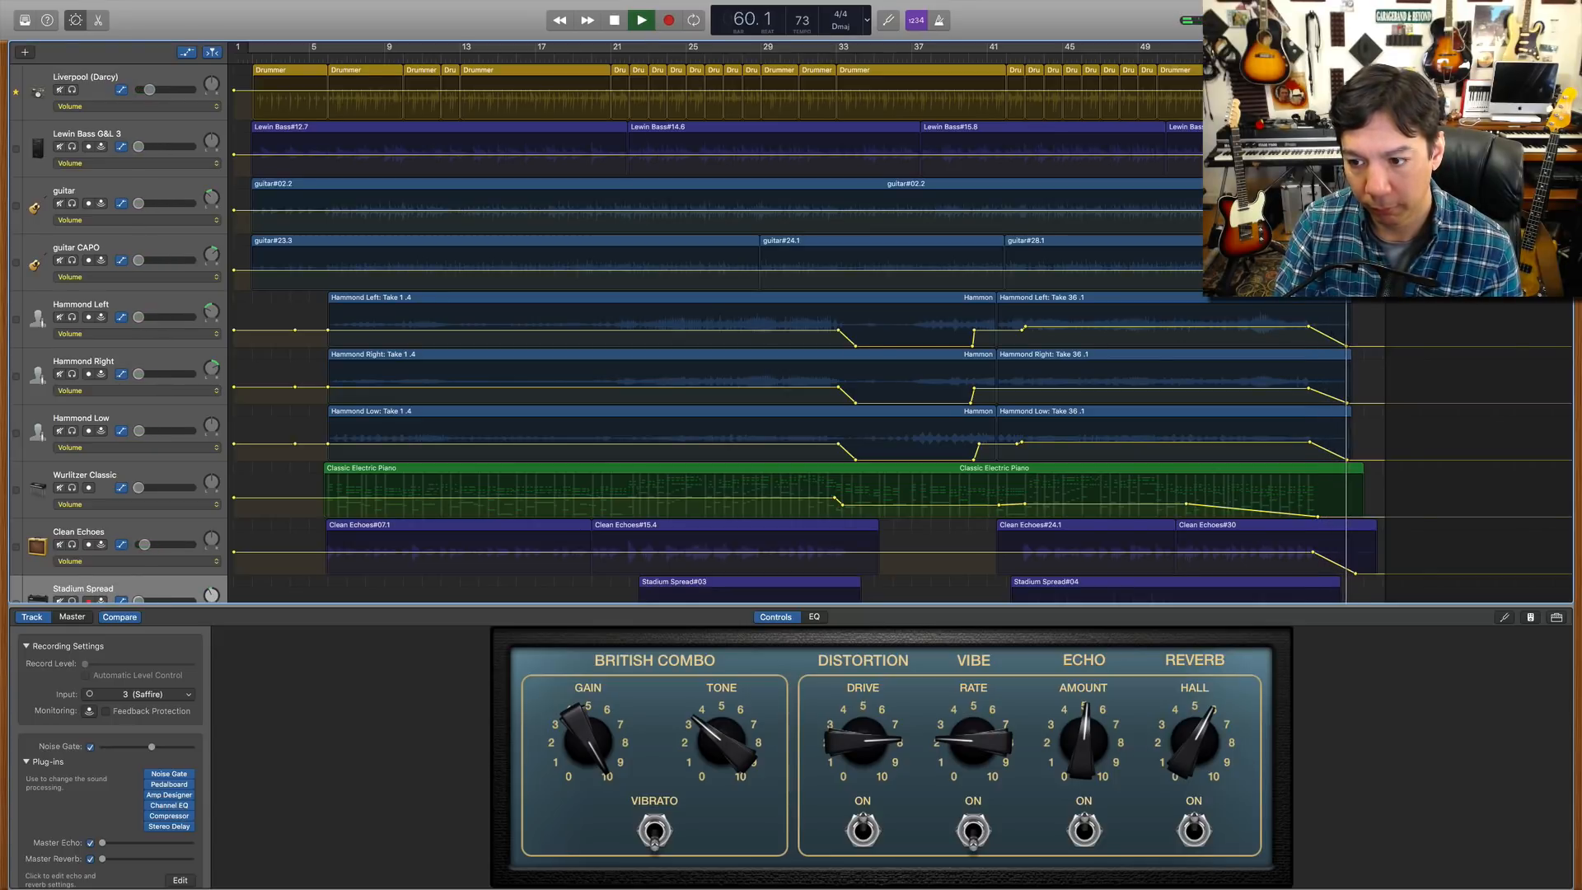
key(space)
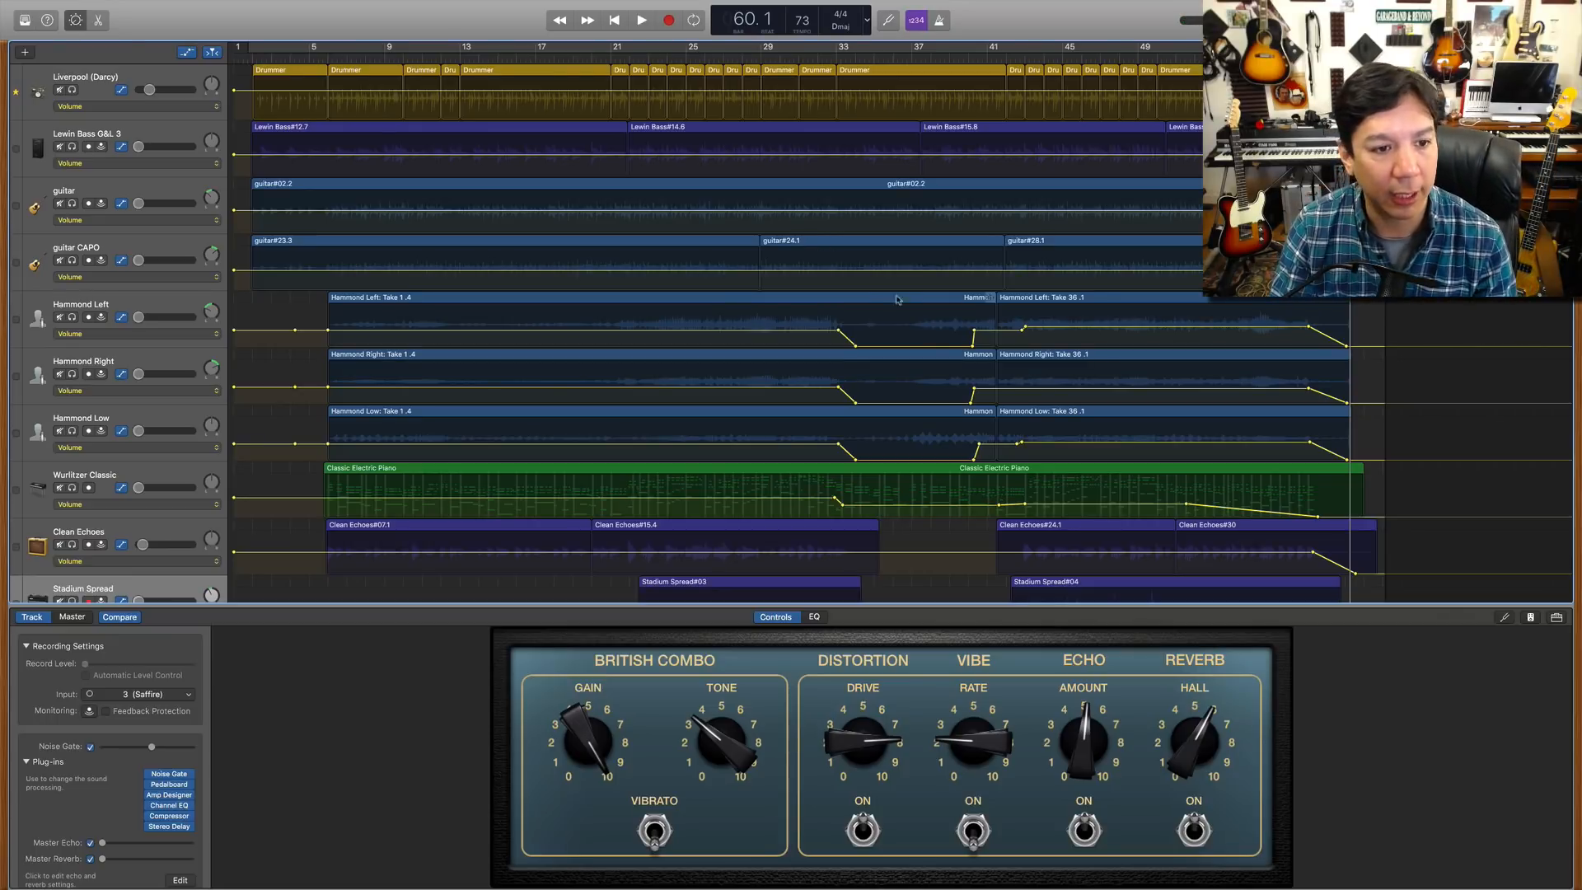
Step: Set the low-pass filter of the master track's Custom Series Equalizer to 13k in the Virtual Mix Rack plug-in
scroll(859, 328, down, 20)
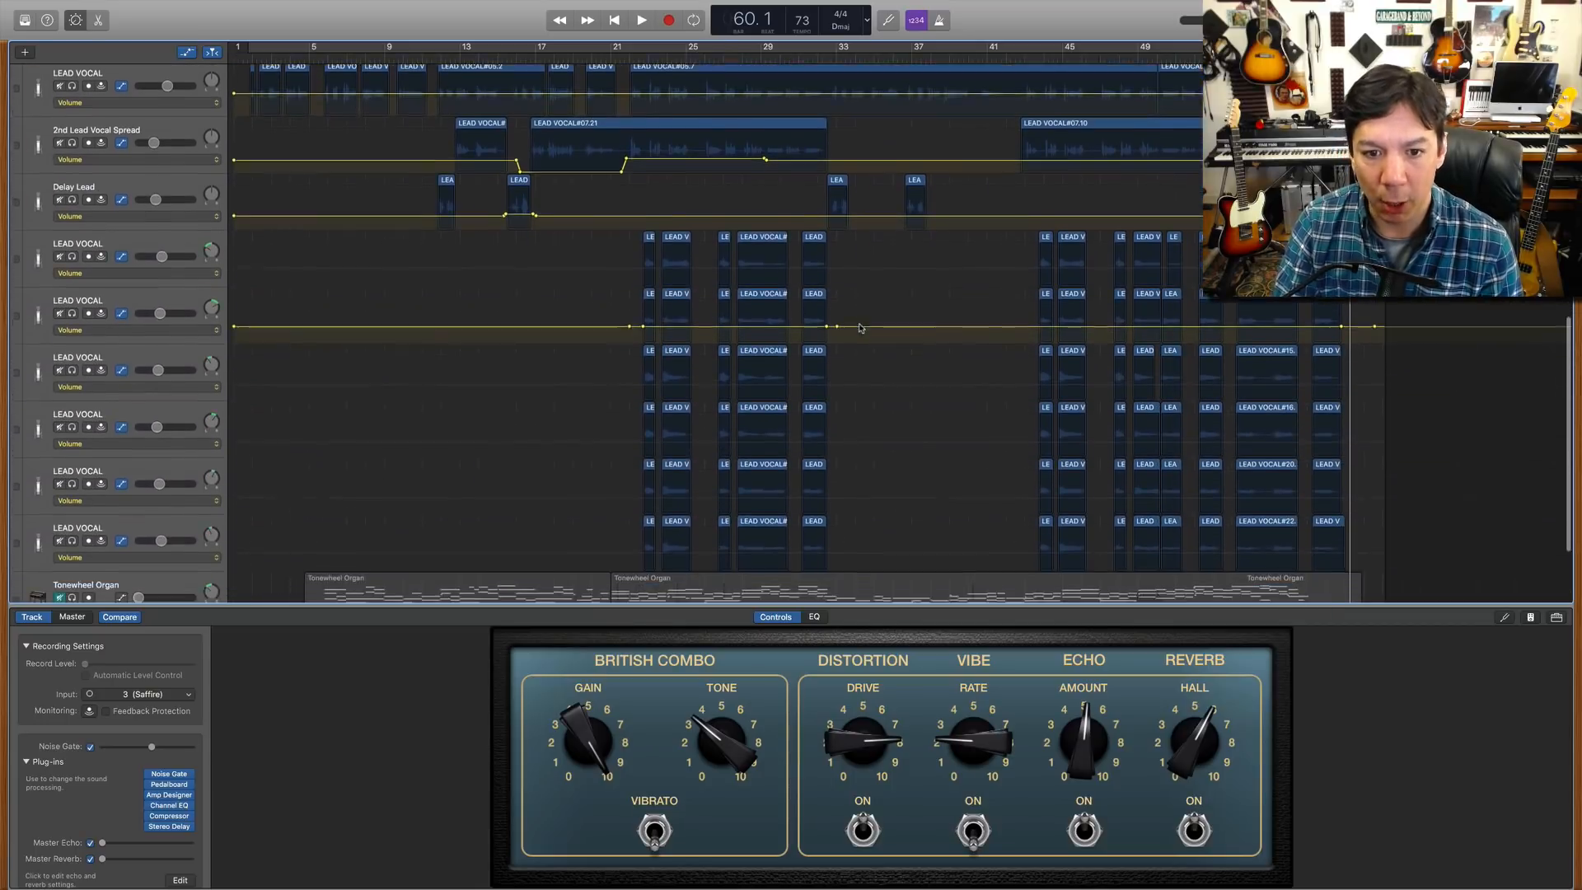
scroll(852, 332, up, 20)
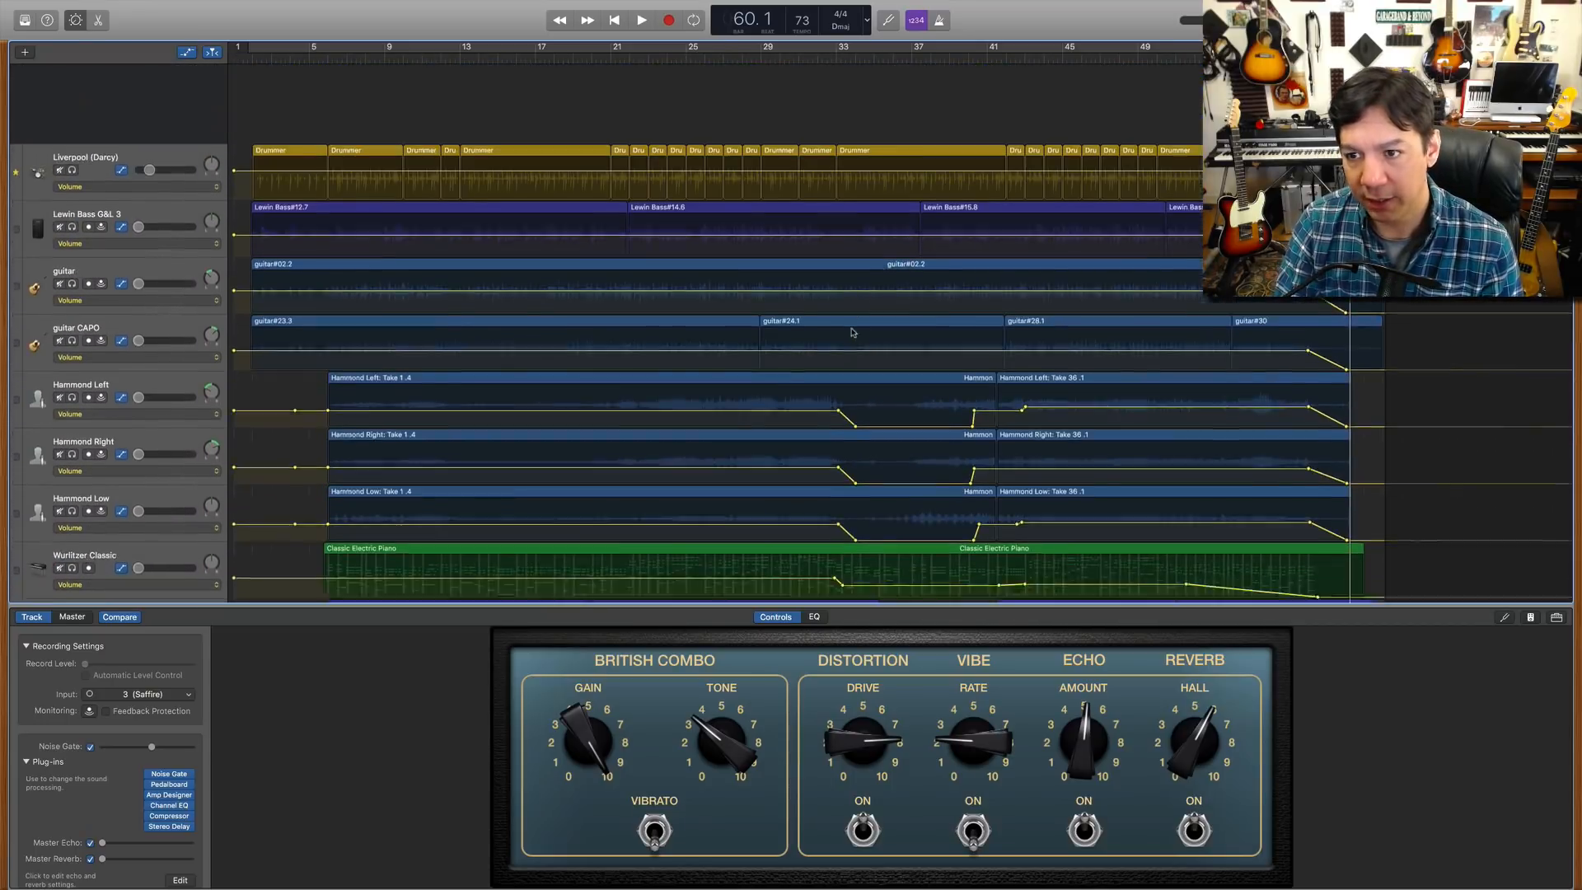
scroll(853, 332, down, 20)
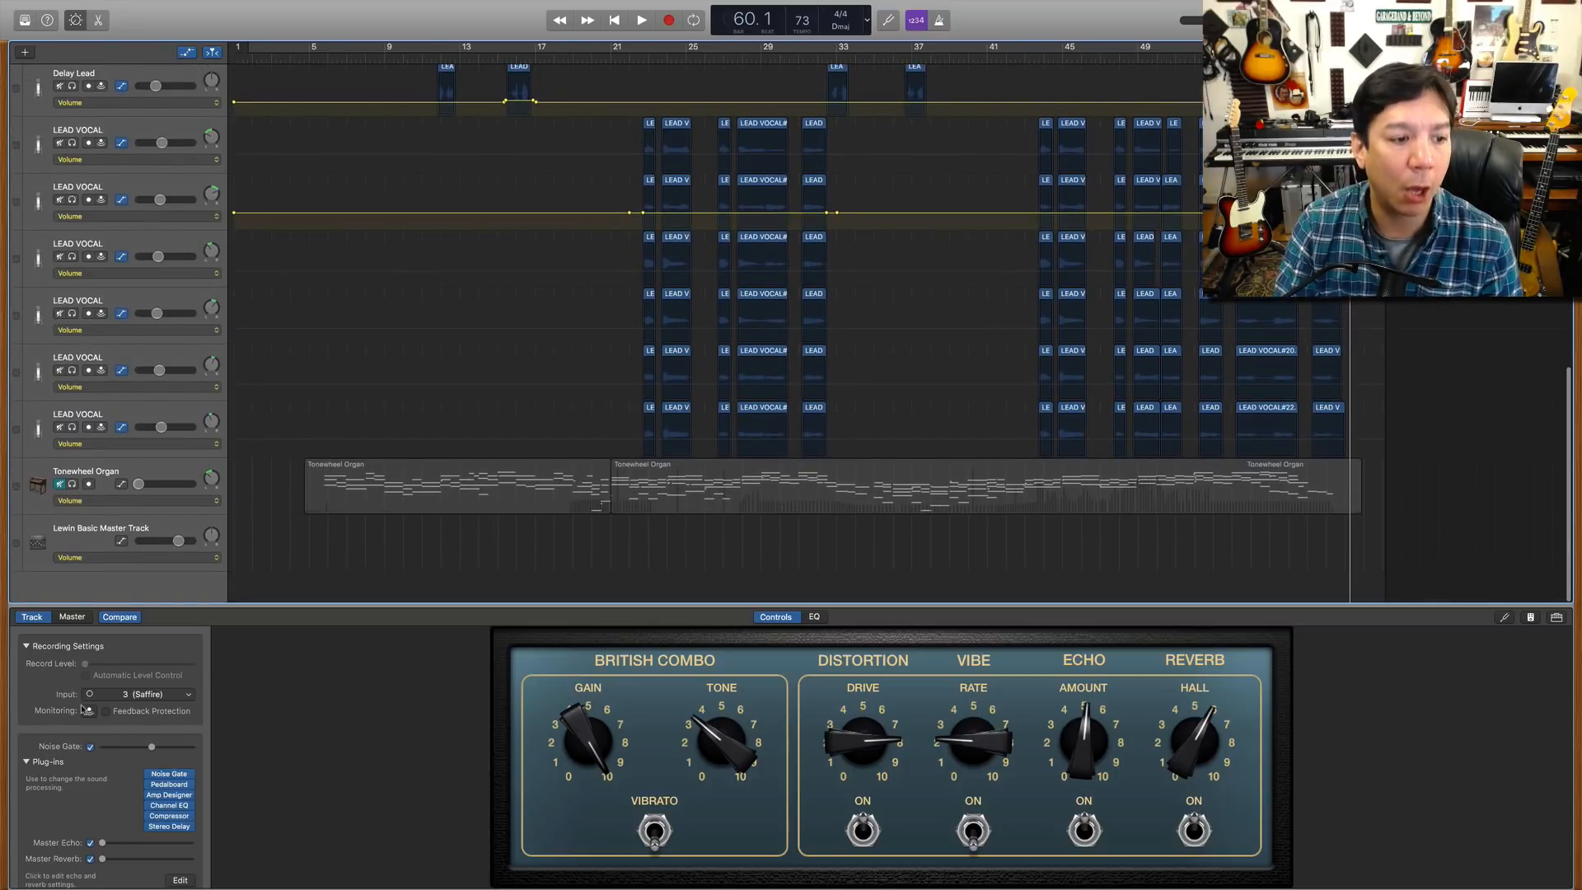
click(95, 537)
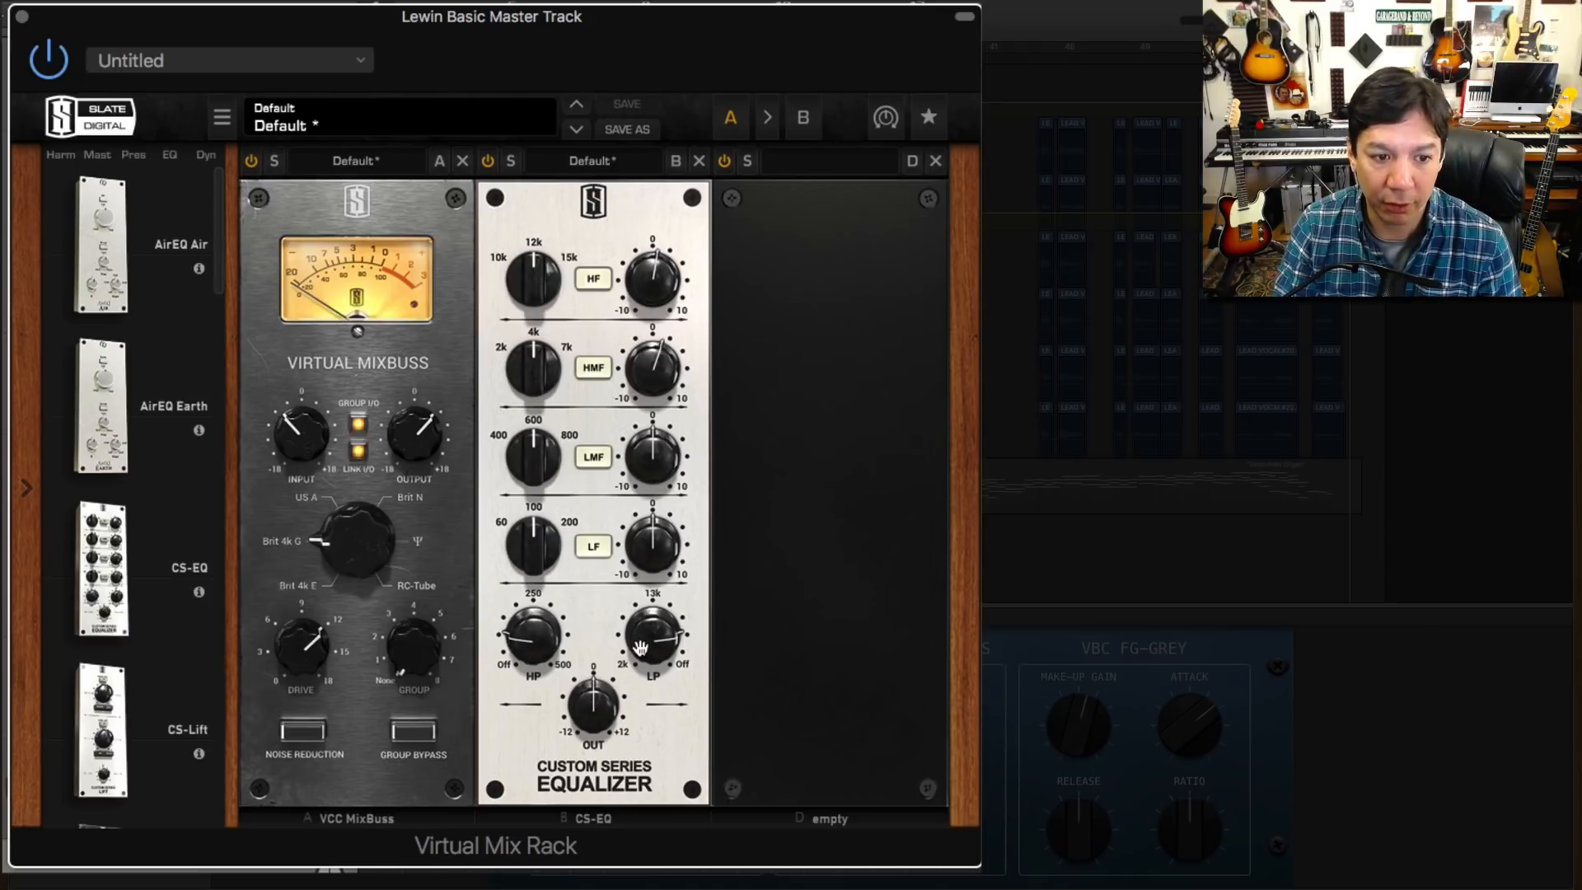
drag(651, 646, 648, 713)
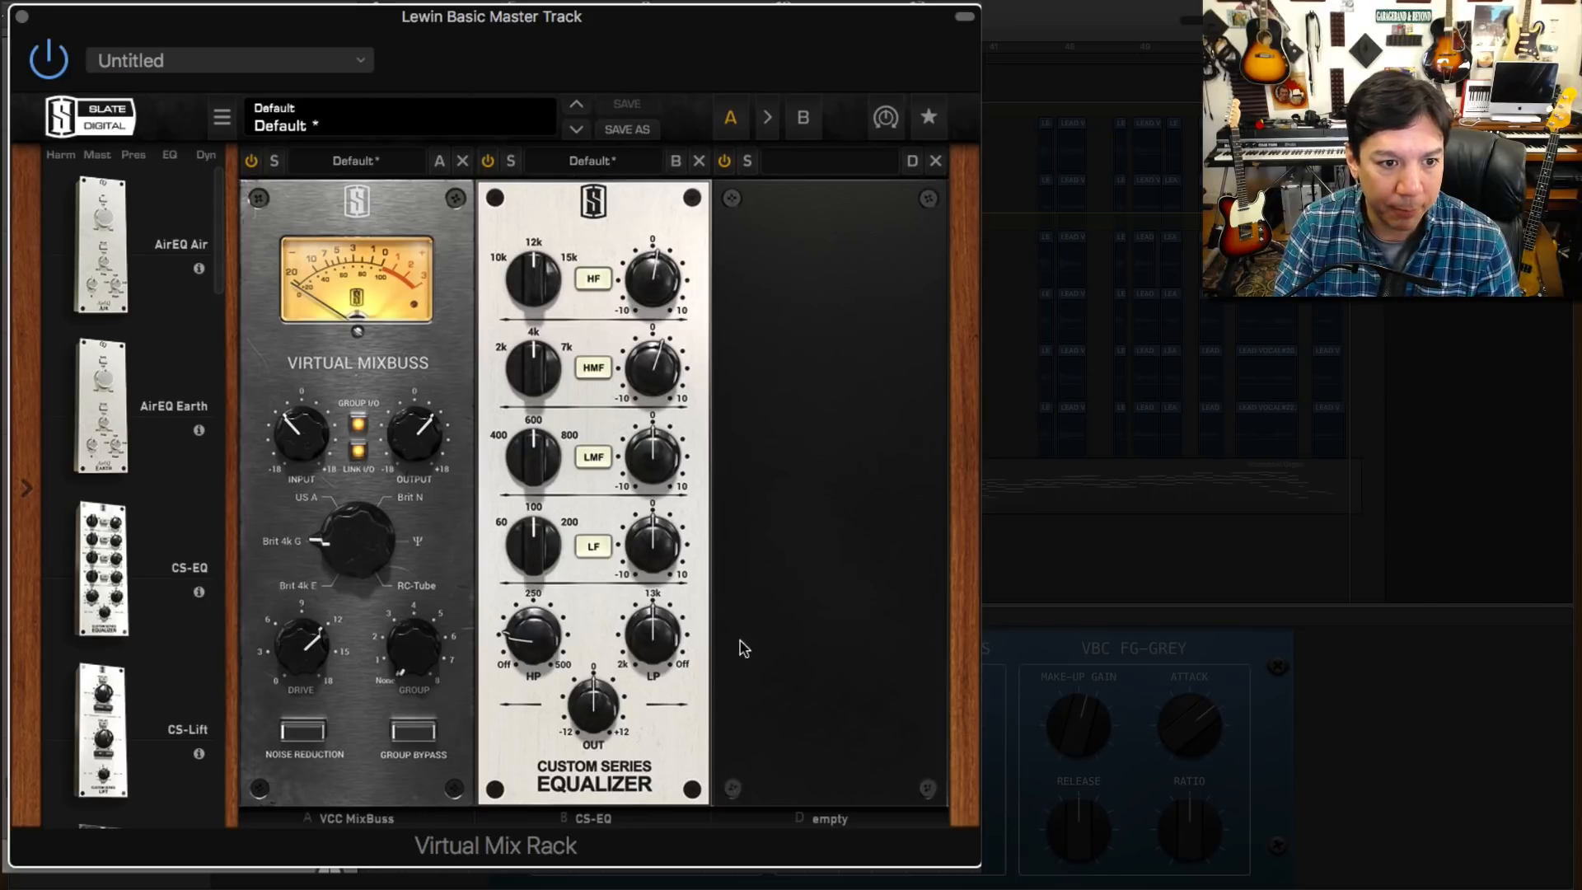
mouse_move(646, 565)
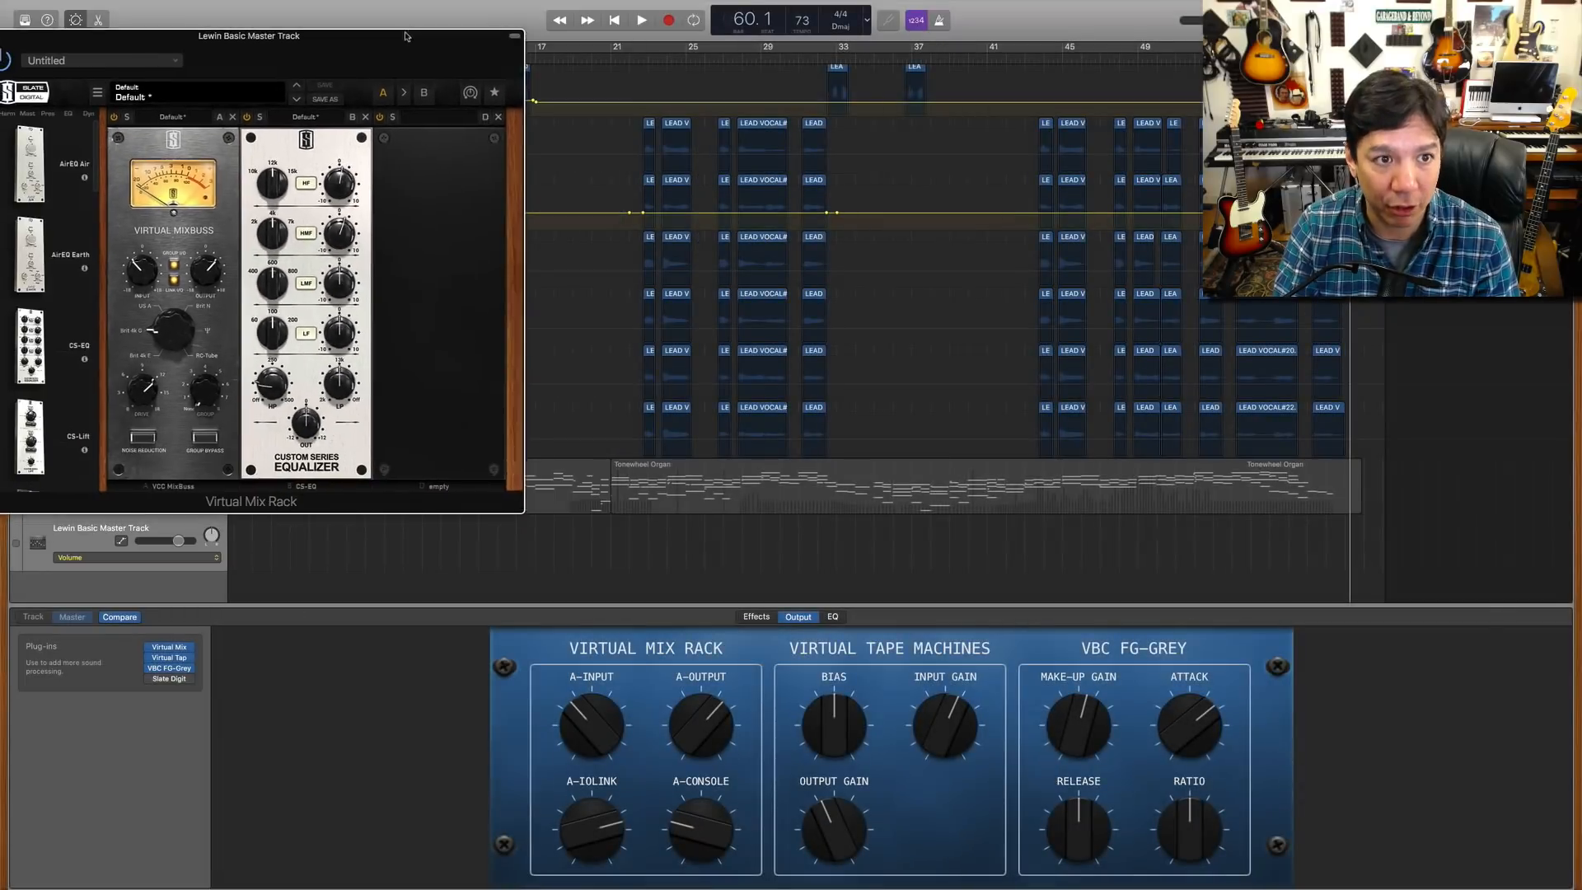
drag(404, 36, 412, 8)
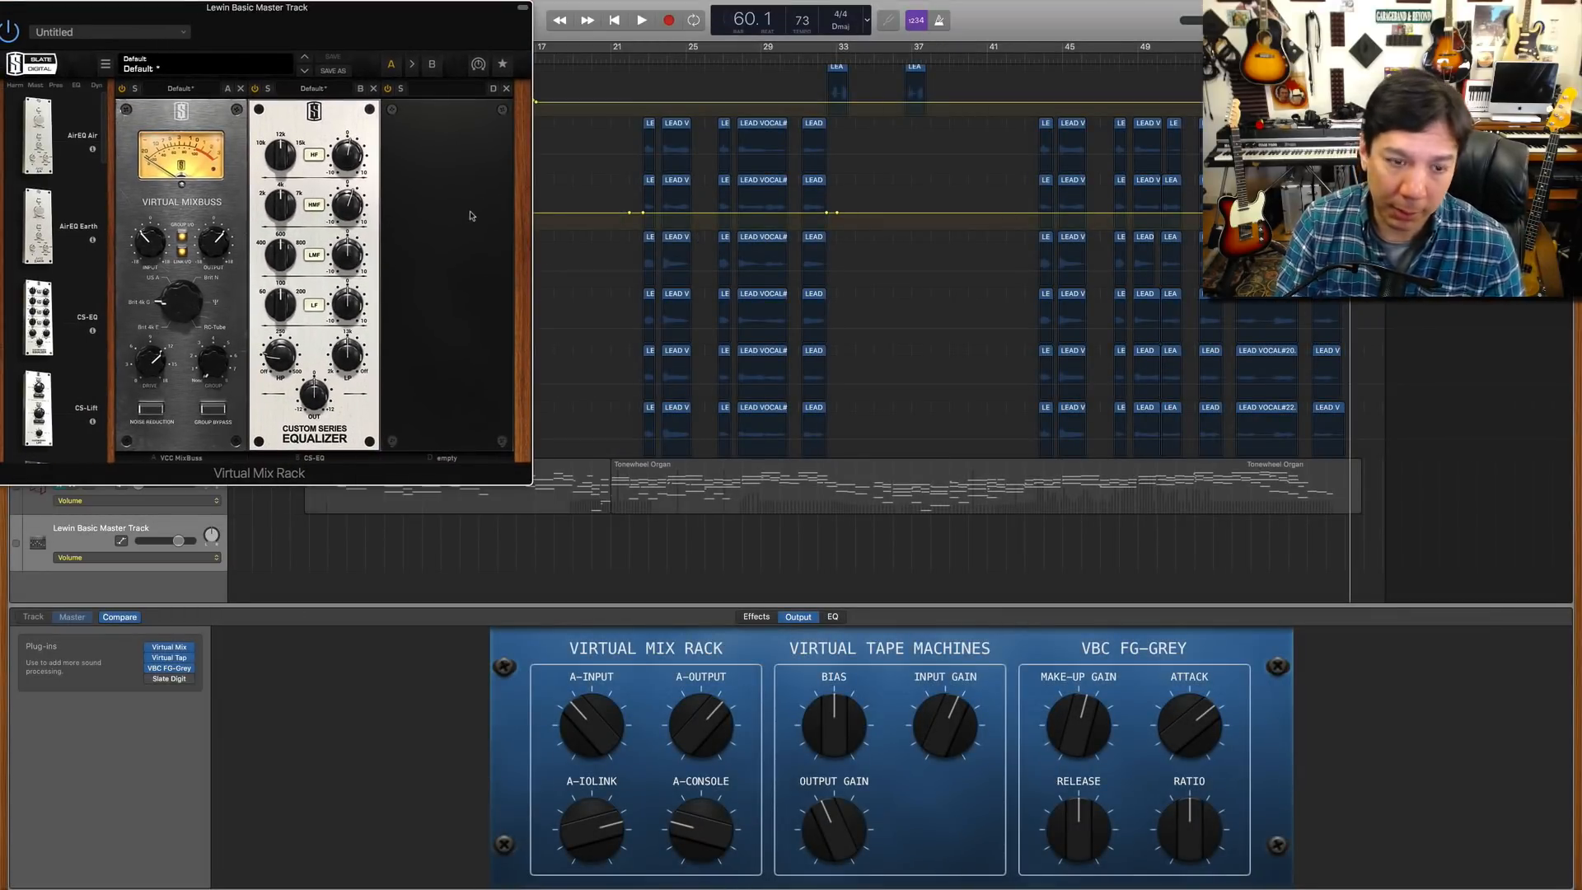
Step: Show the master track's EQ with its Analyzer active and play the mix from bar 11.1 to bar 15.2
click(833, 617)
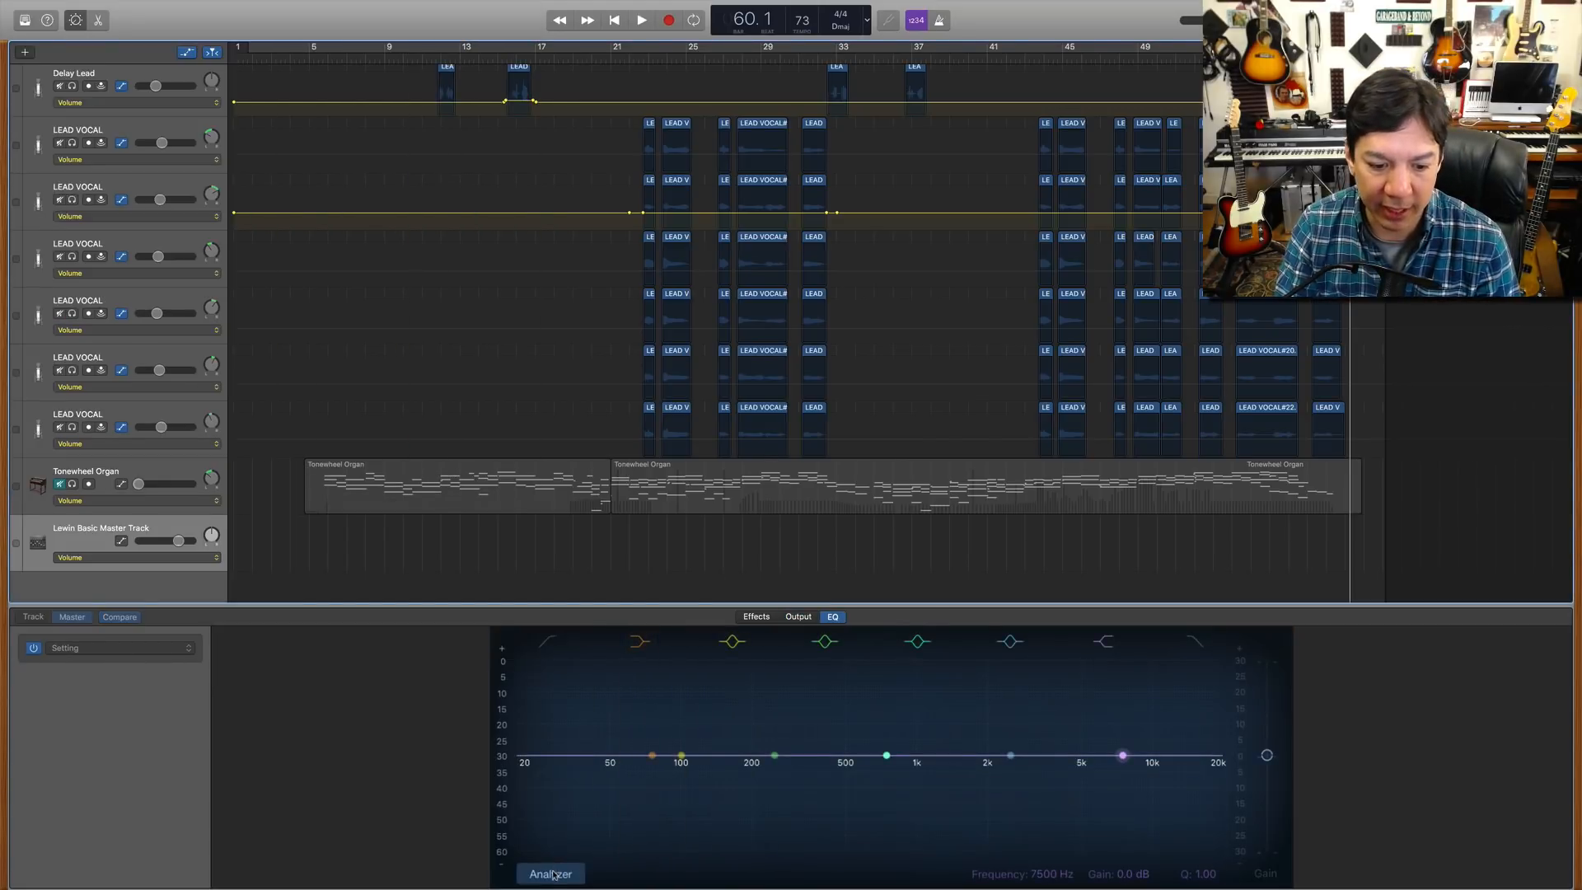
click(421, 54)
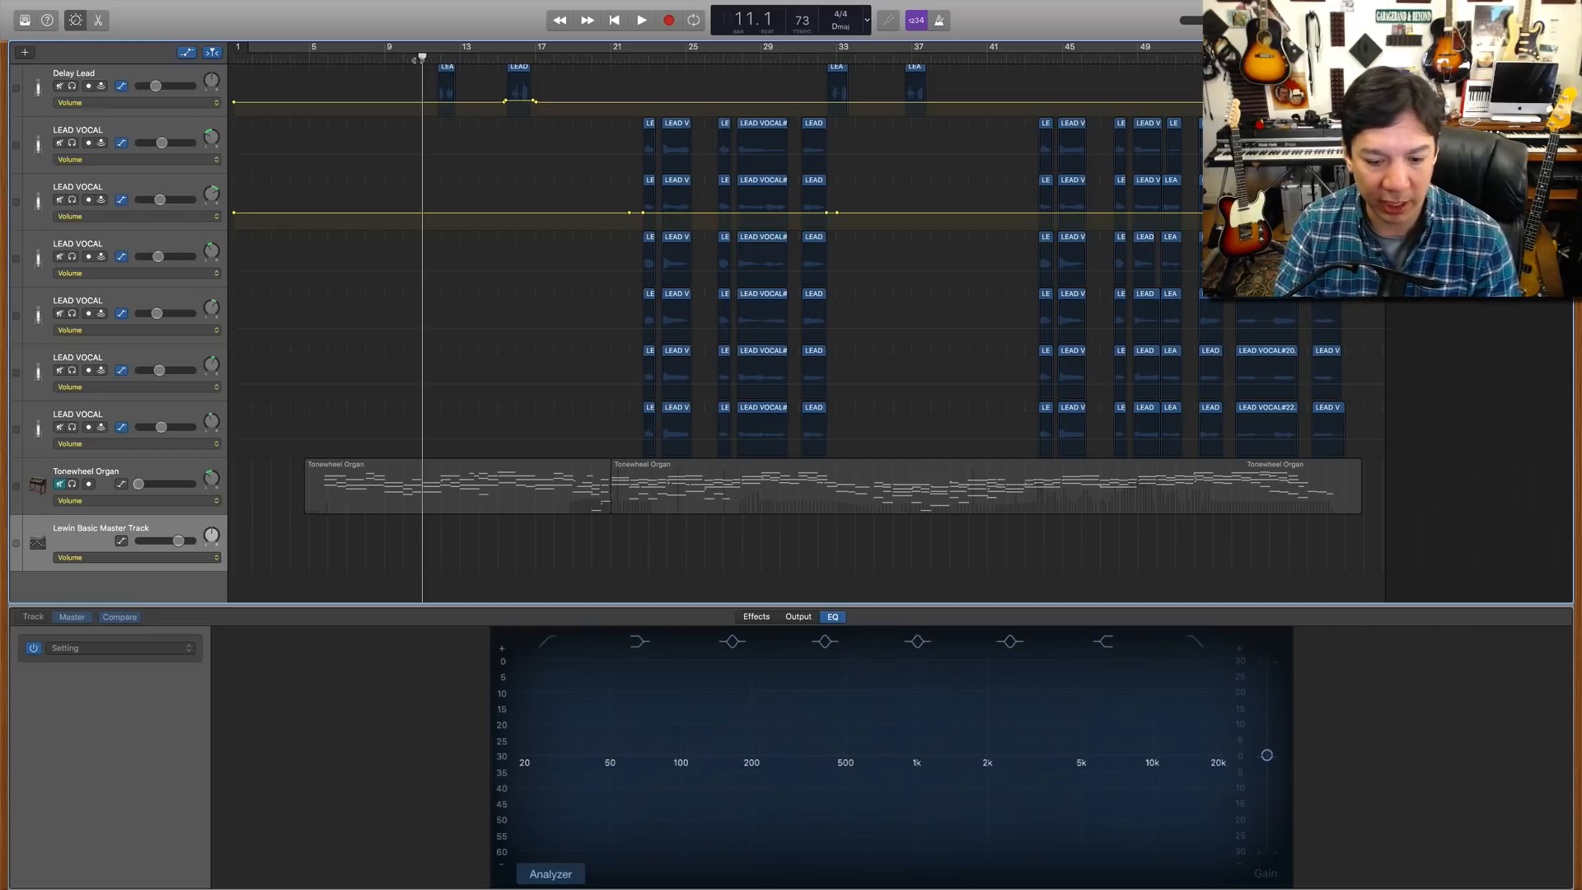
click(551, 874)
key(space)
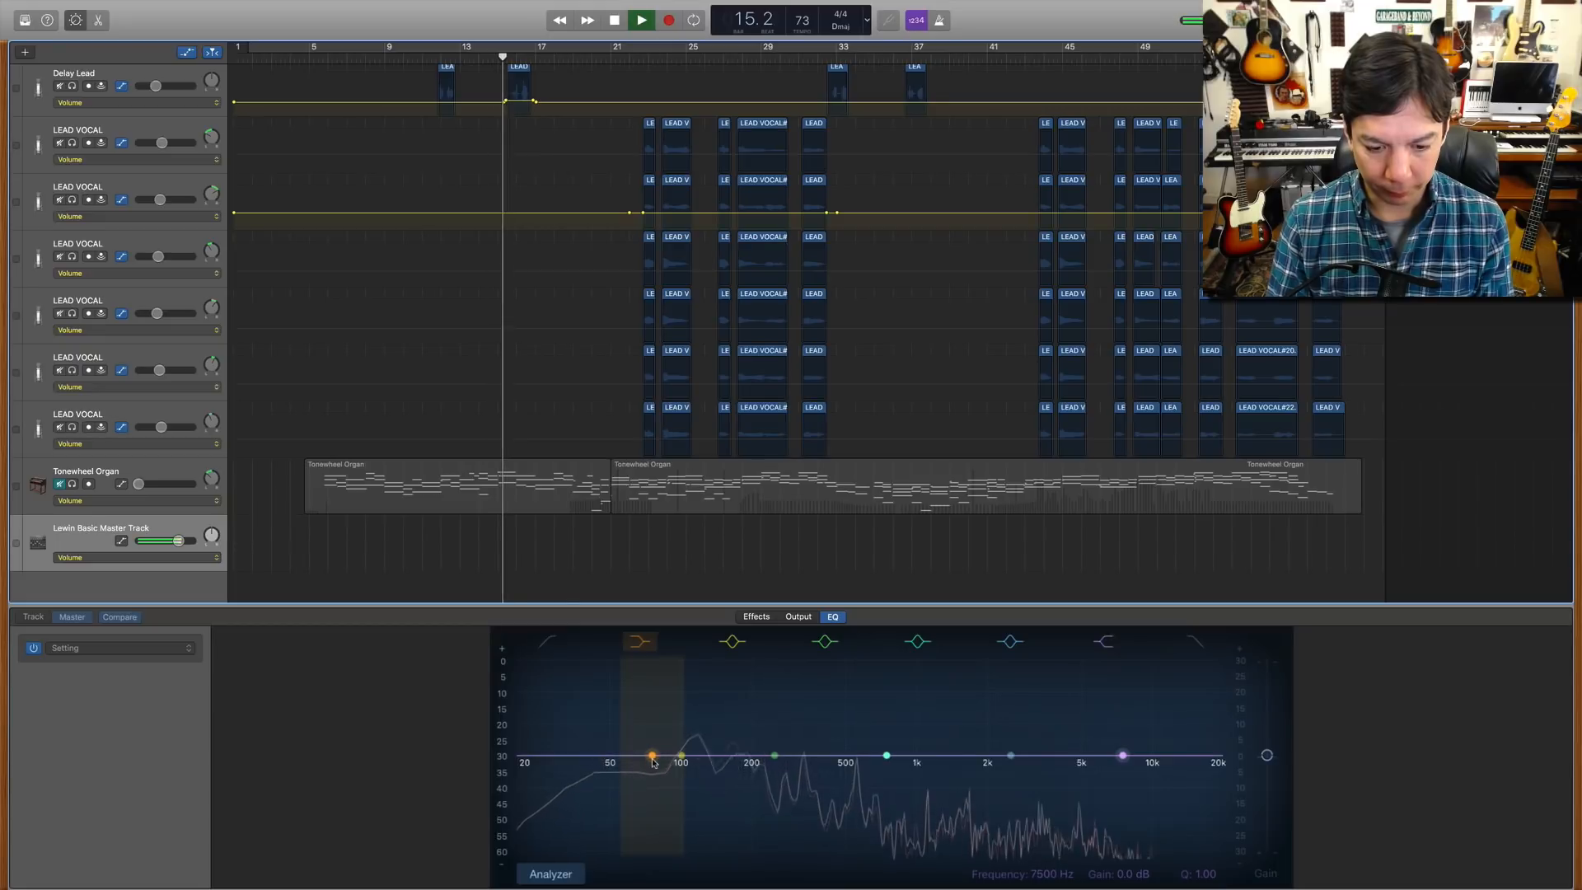
key(space)
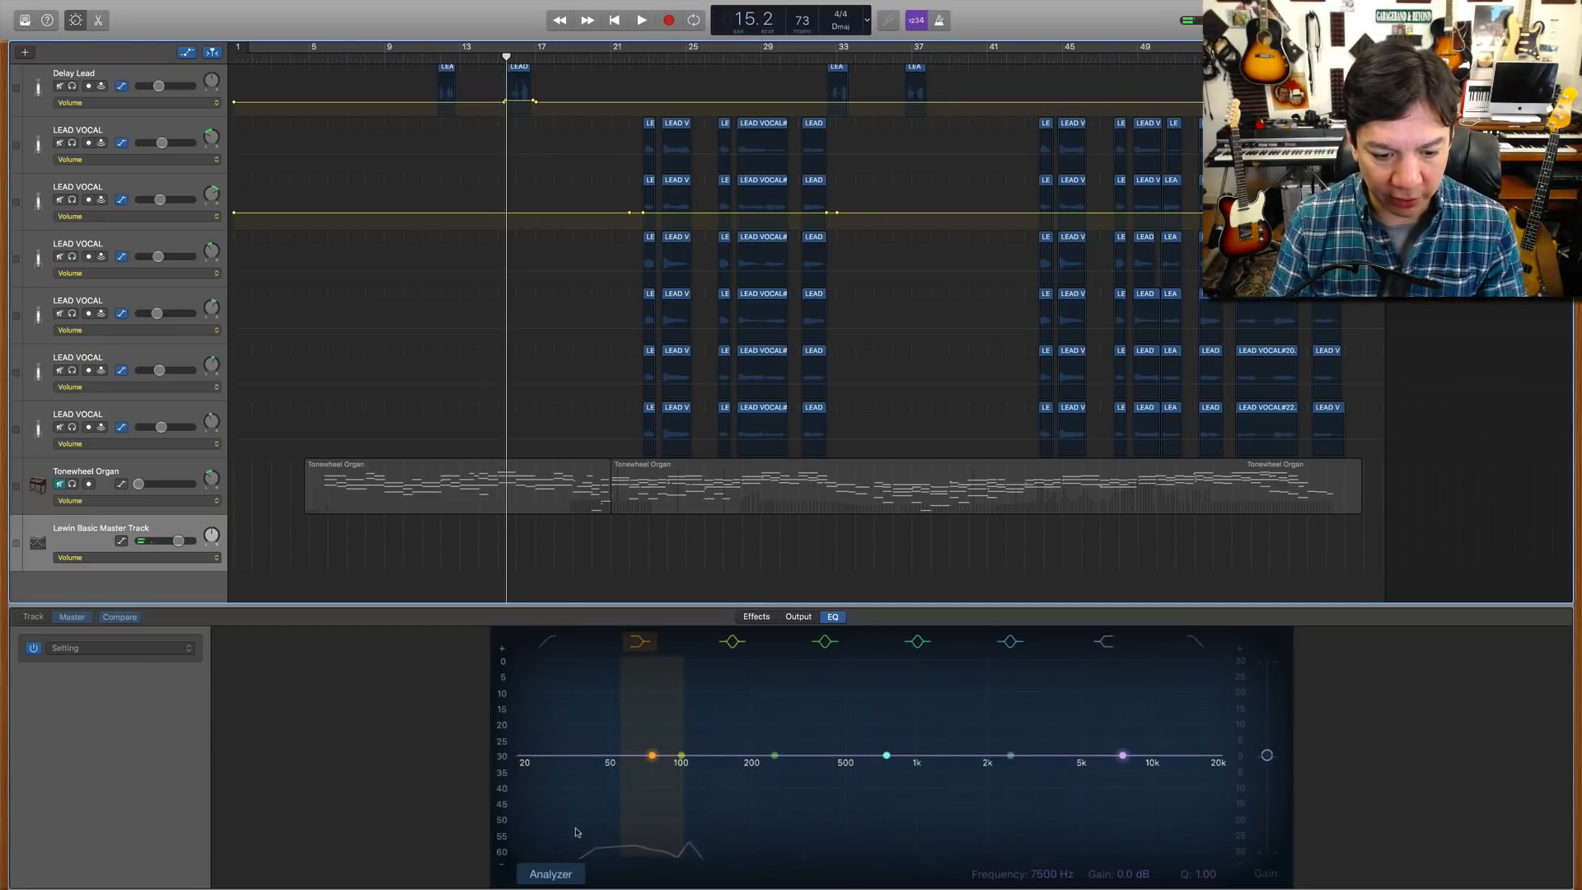
Step: Examine the mix's low, mid and high frequencies in the master EQ analyzer during short playbacks from bar 15.2 to bar 21.1
key(space)
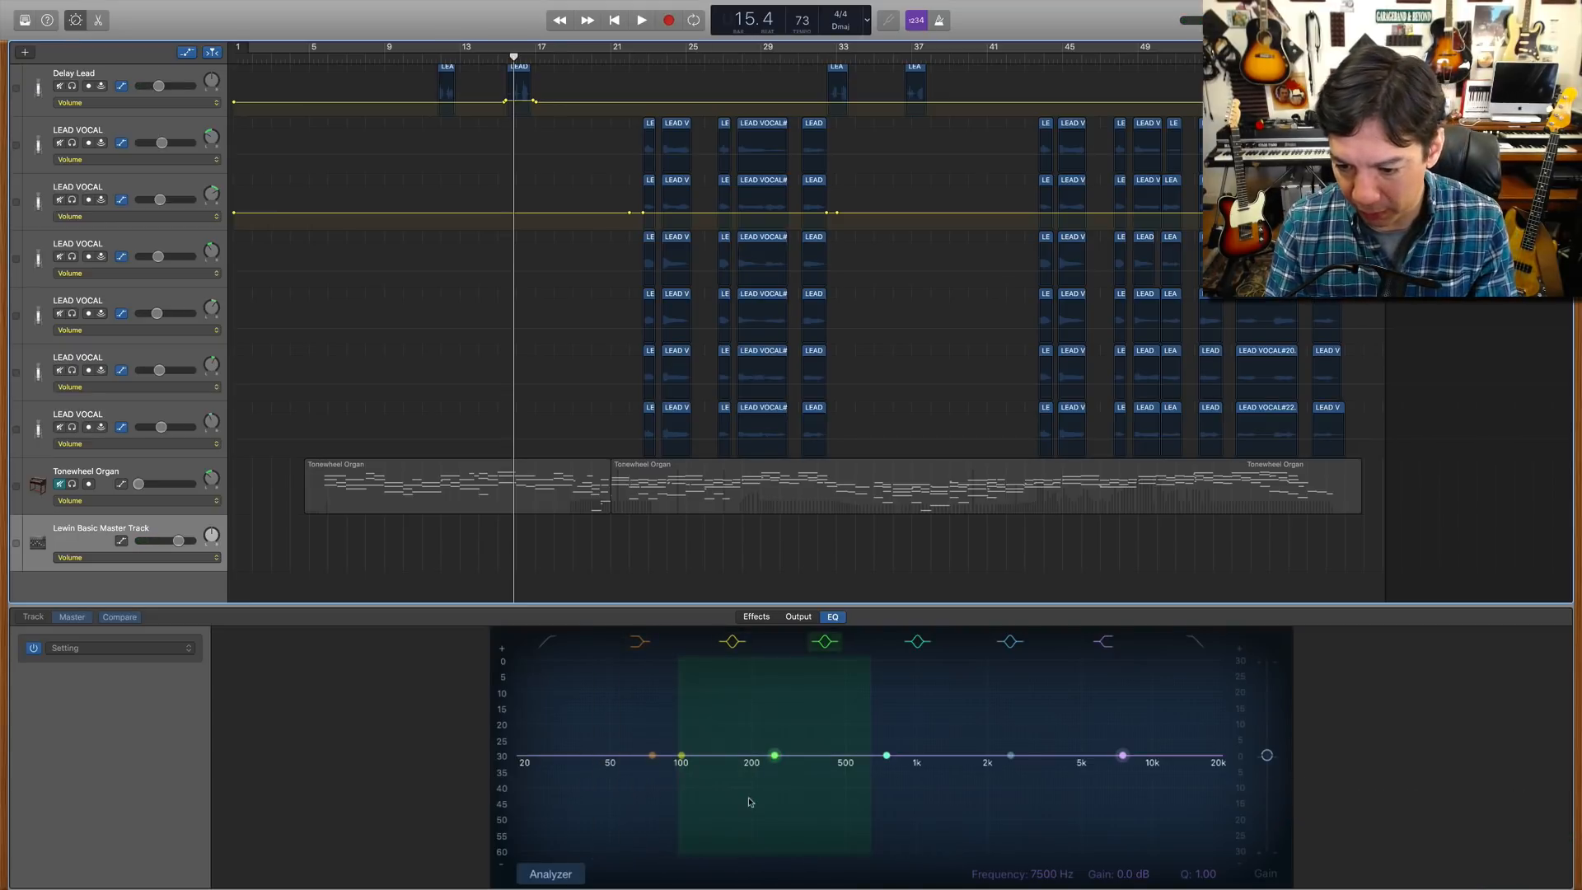
key(space)
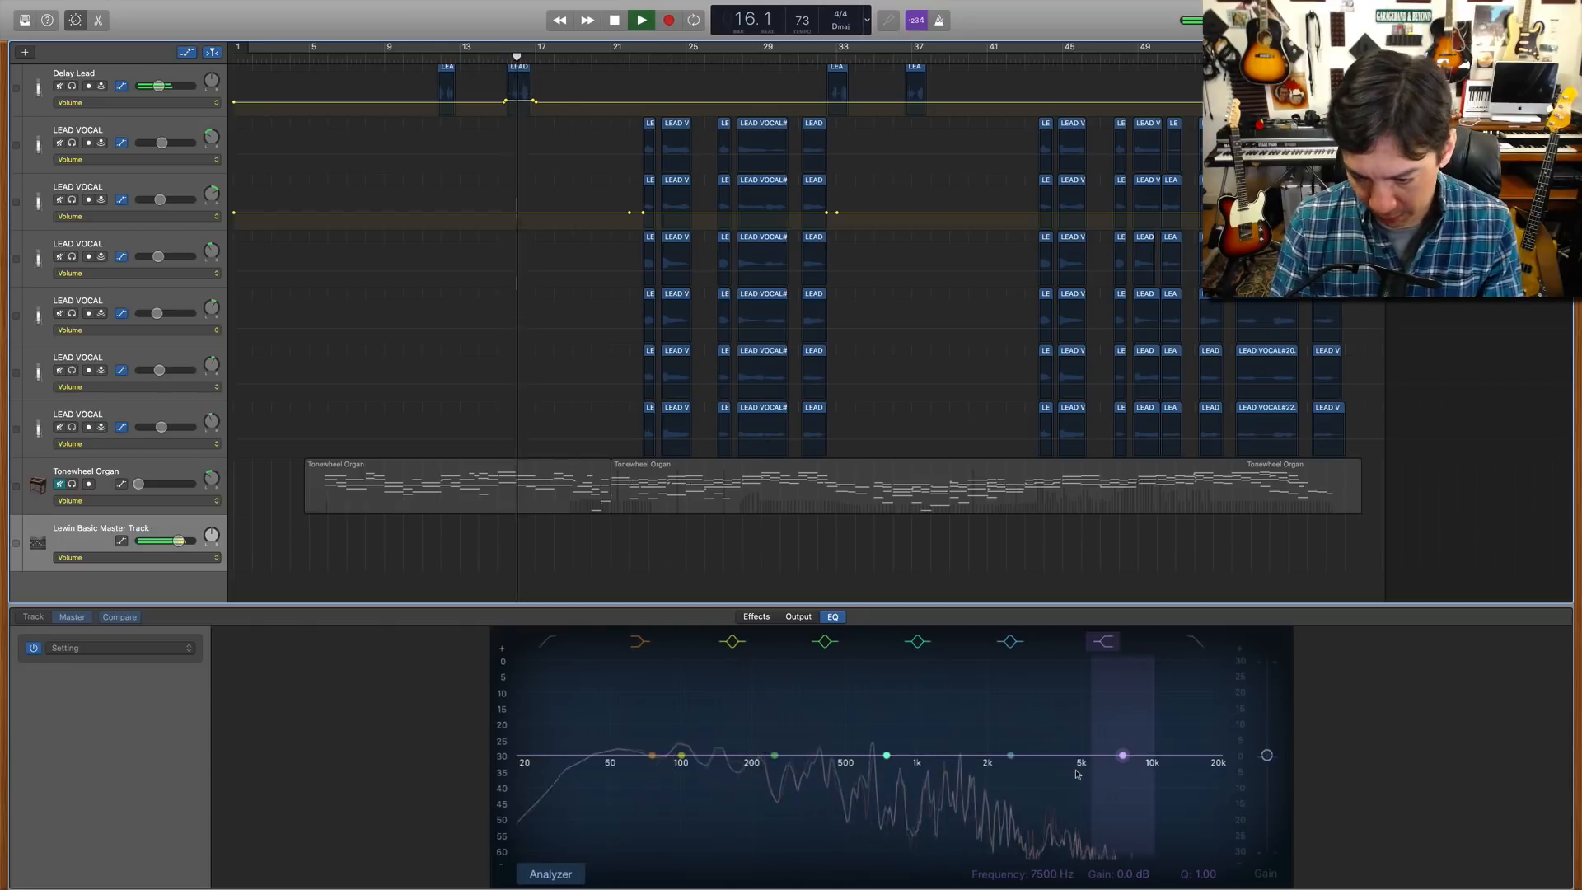
key(space)
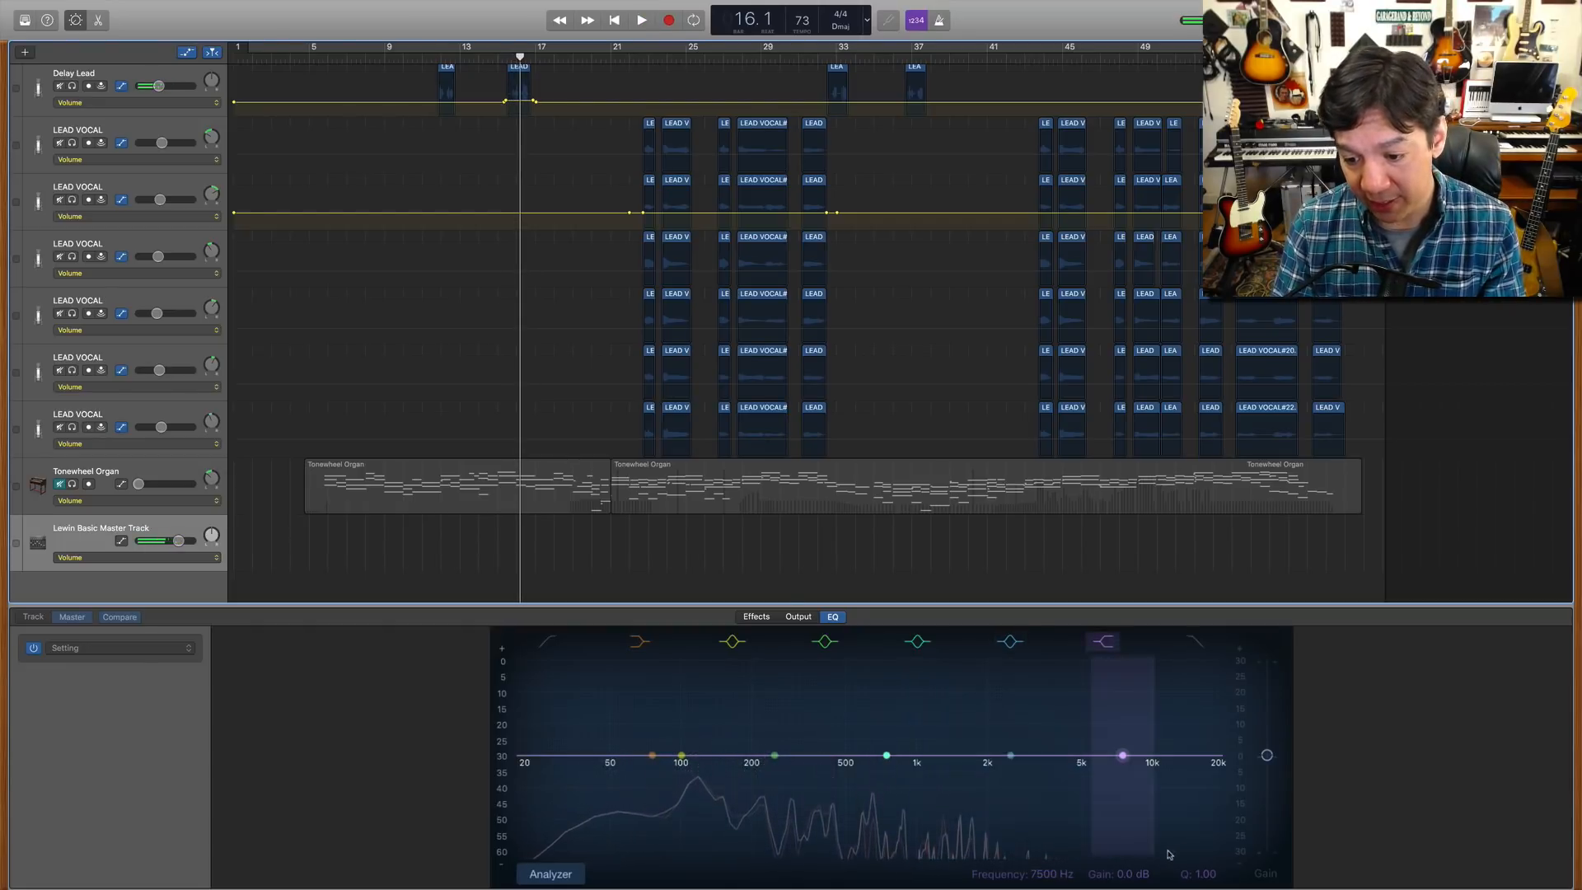
key(space)
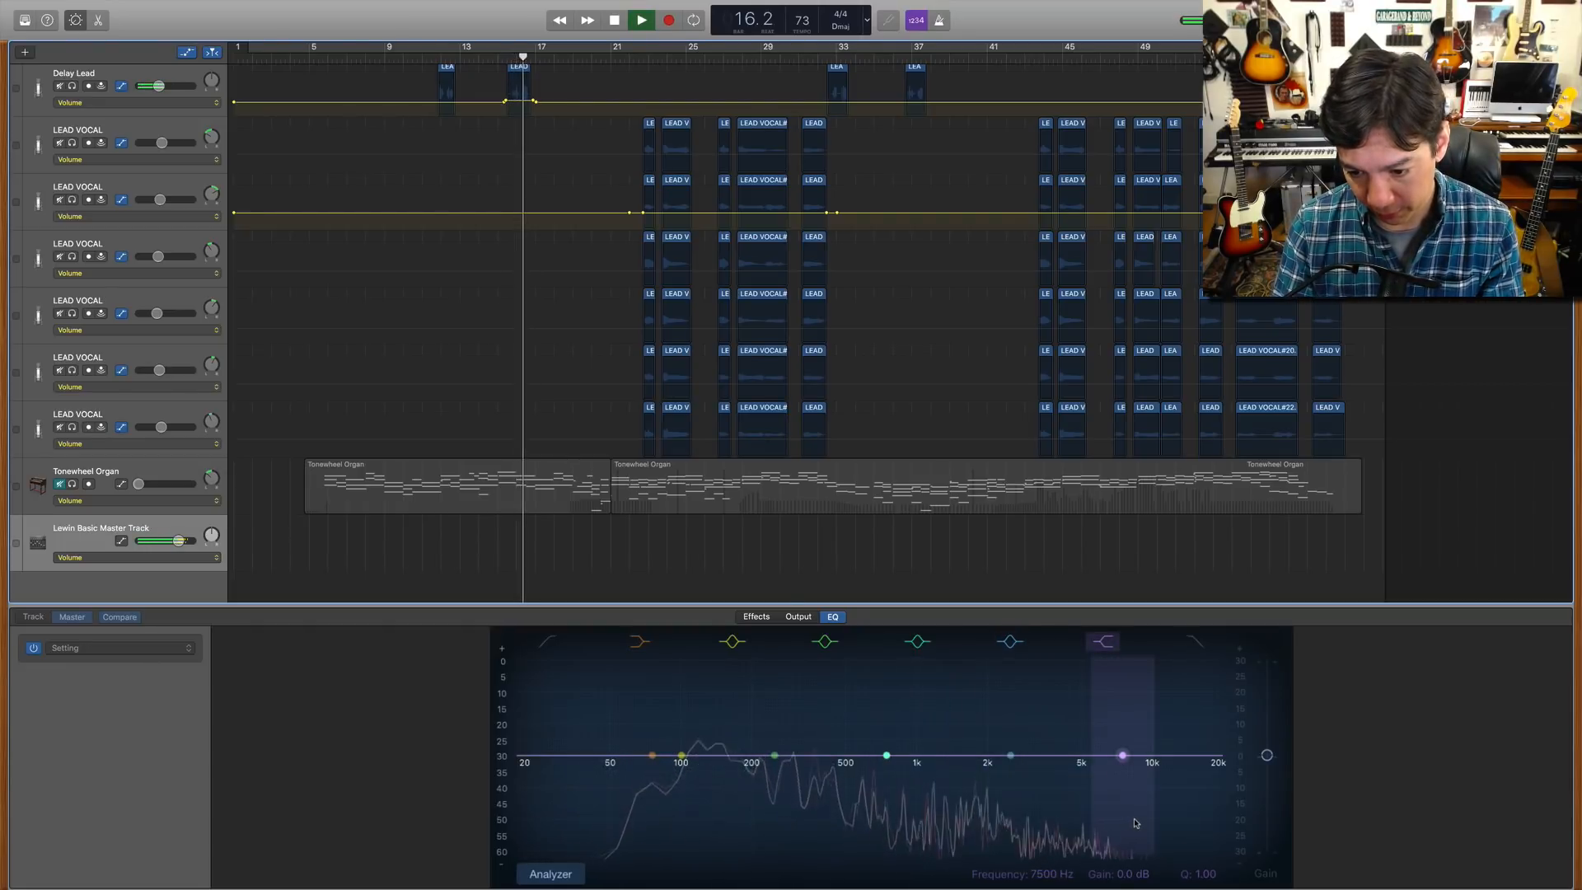
key(space)
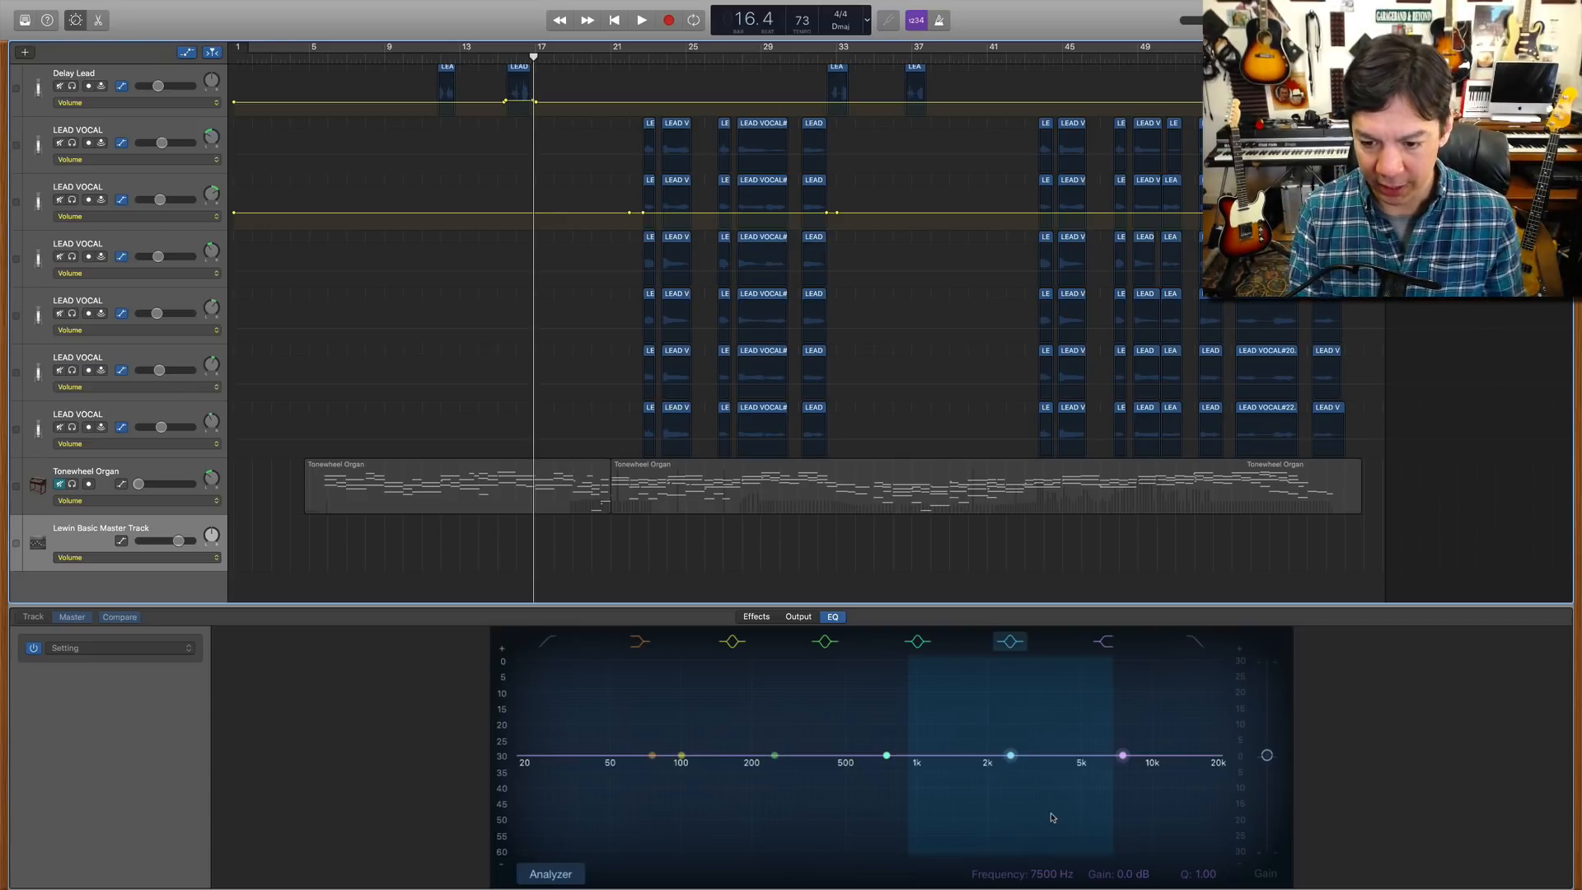
key(space)
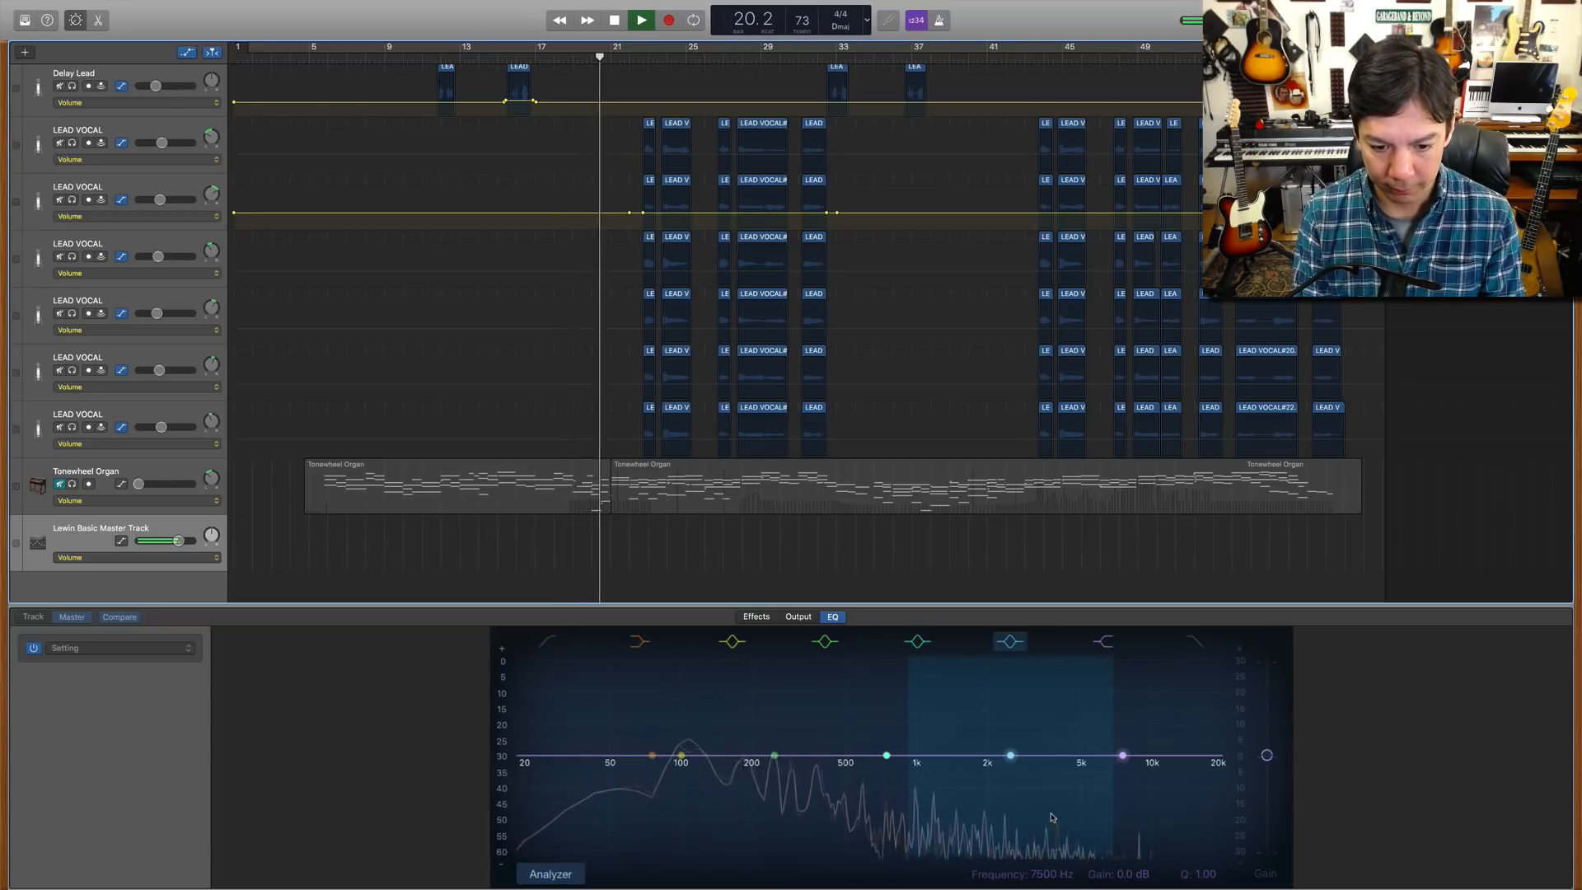
key(space)
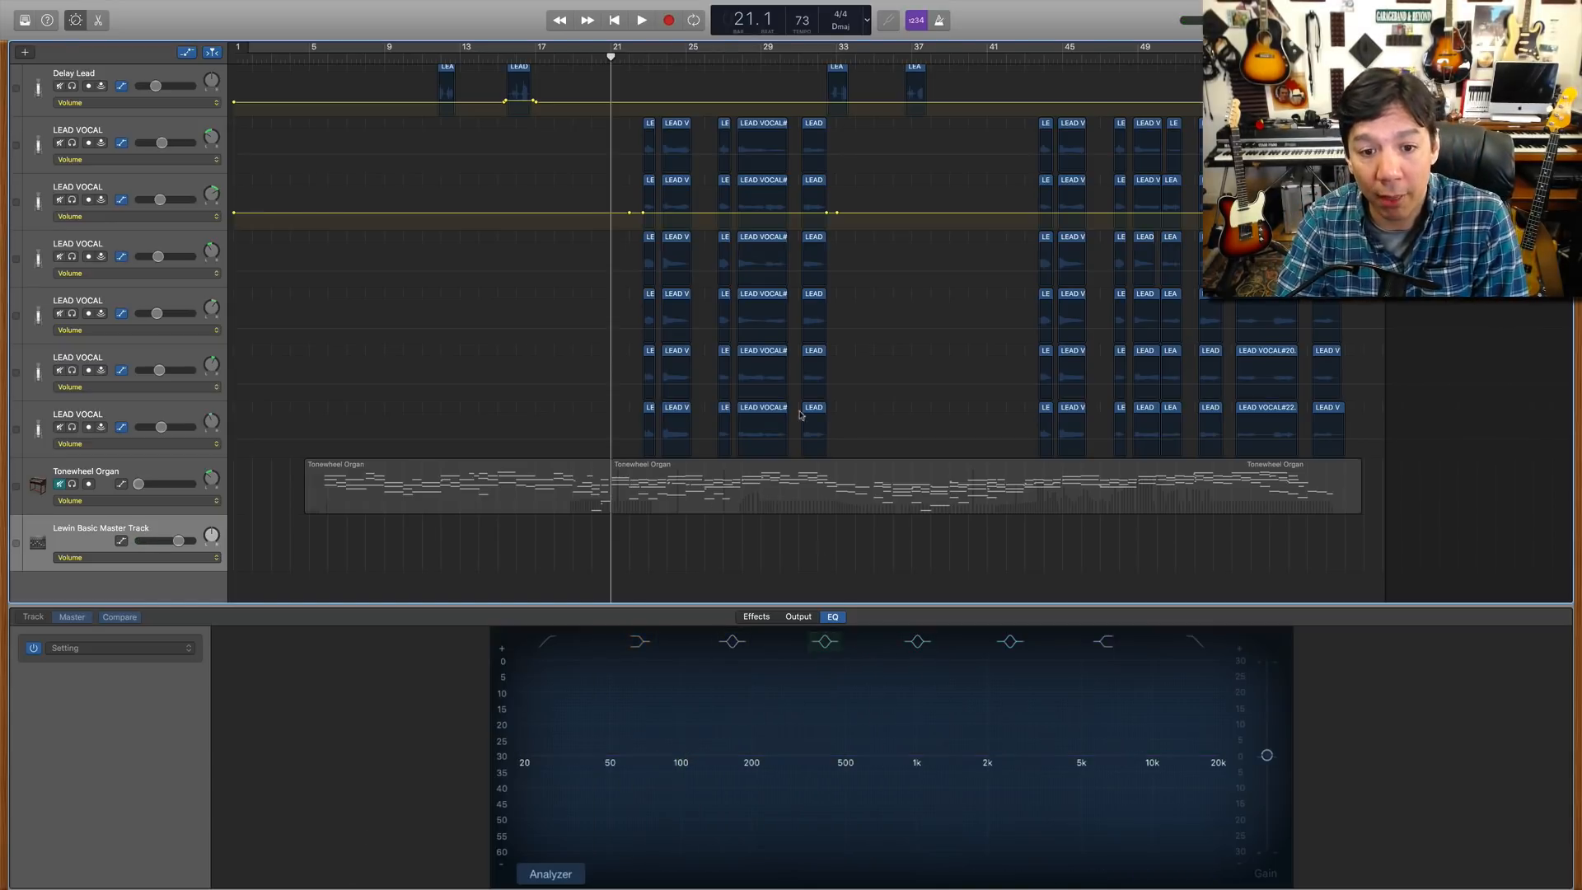
Step: Bypass the master track's Channel EQ plug-in, and review the VBC FG-Grey and Slate Digital FG-X plug-in settings
click(795, 618)
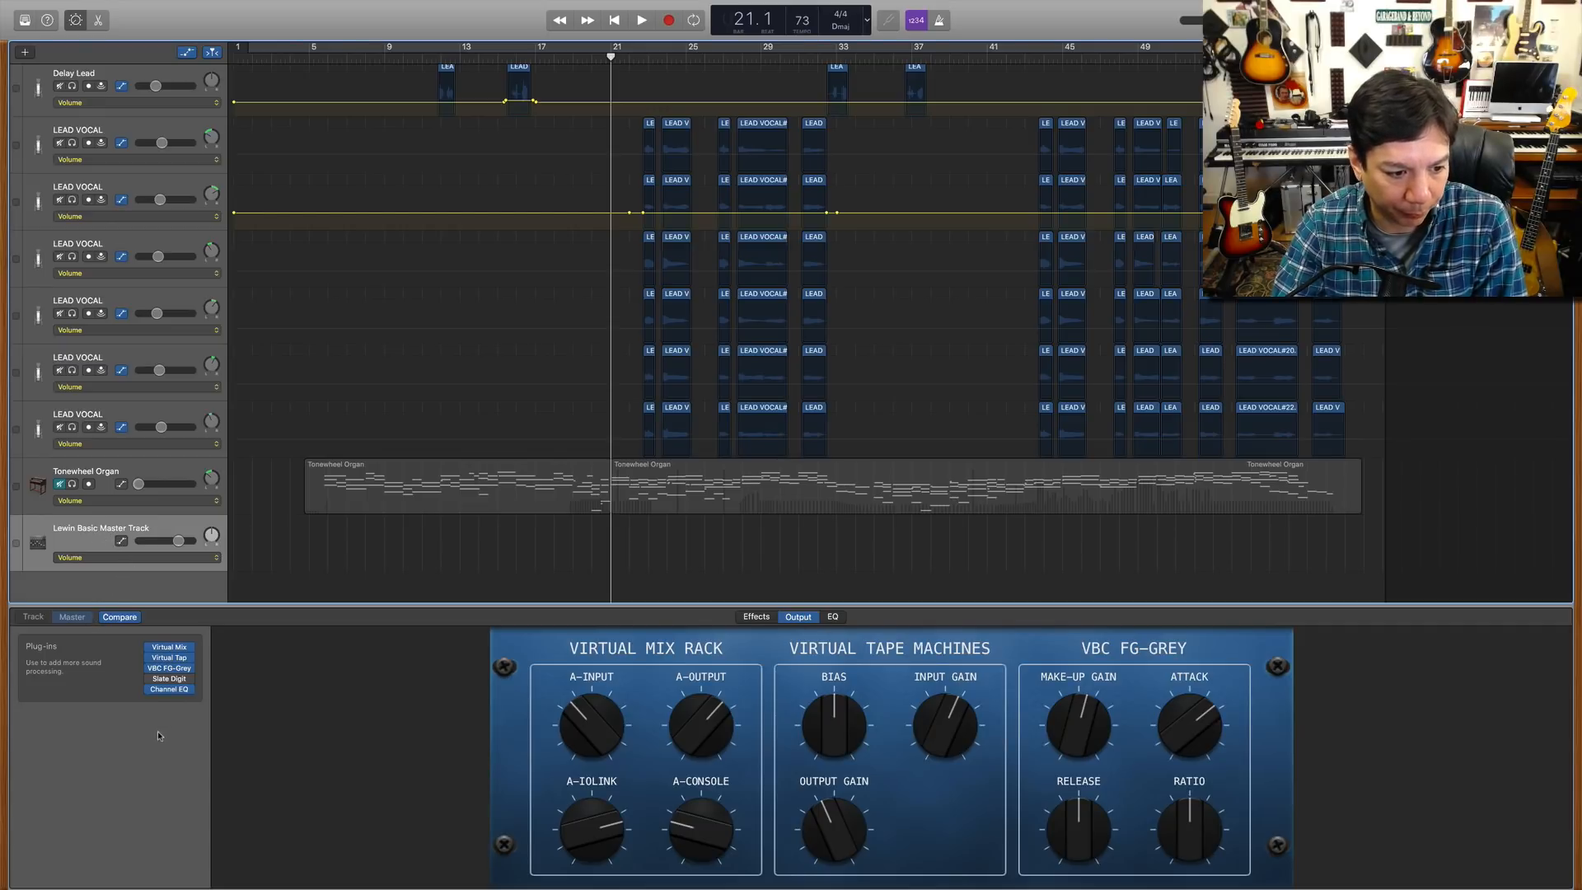
mouse_move(187, 690)
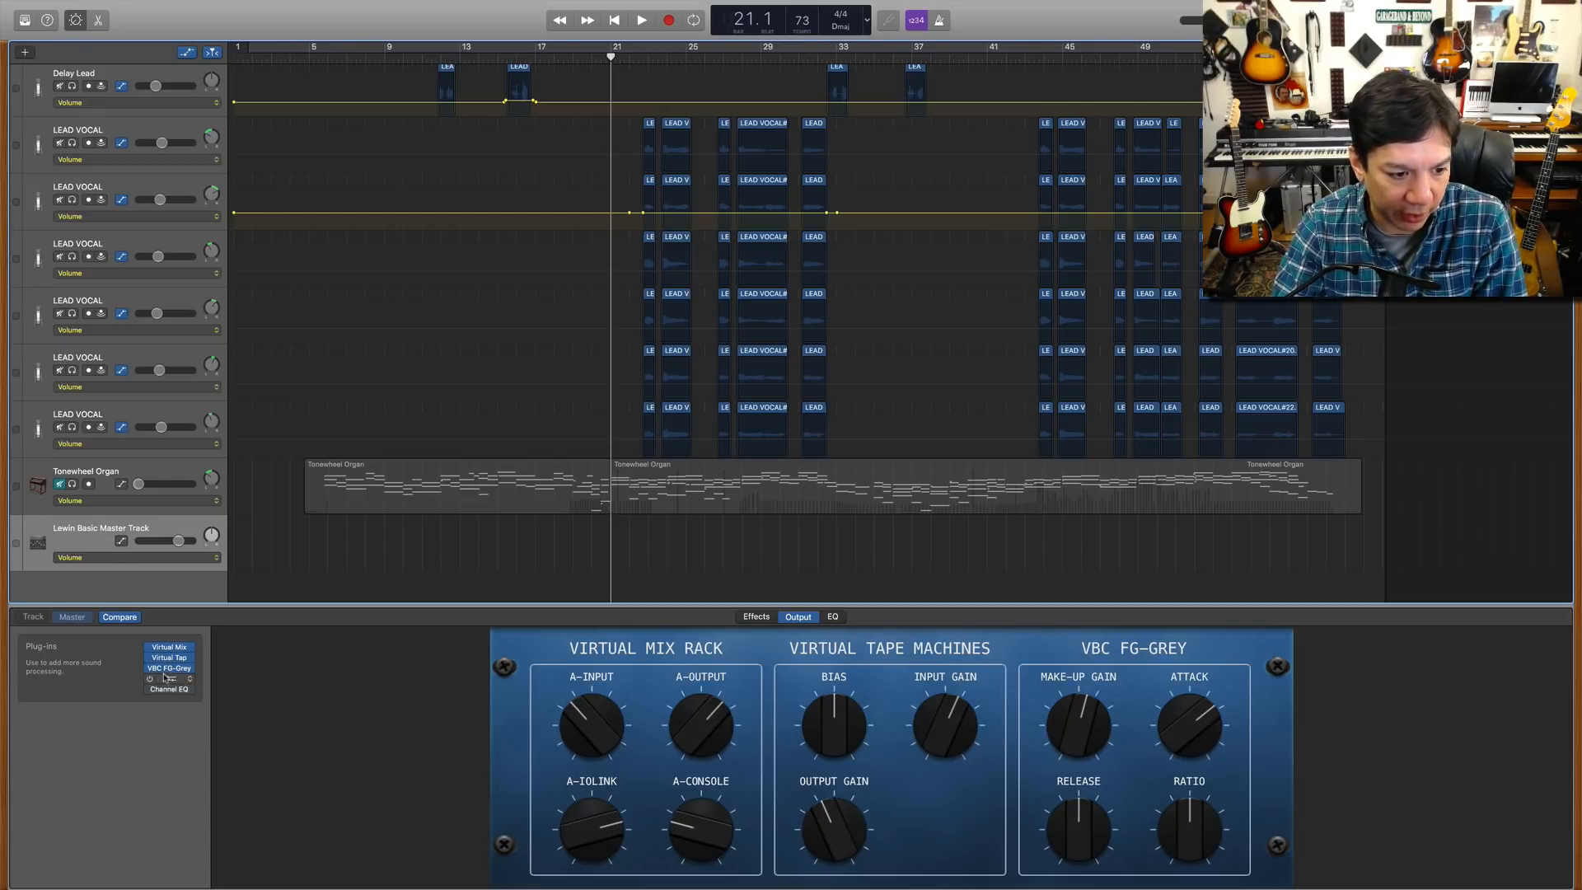
click(170, 669)
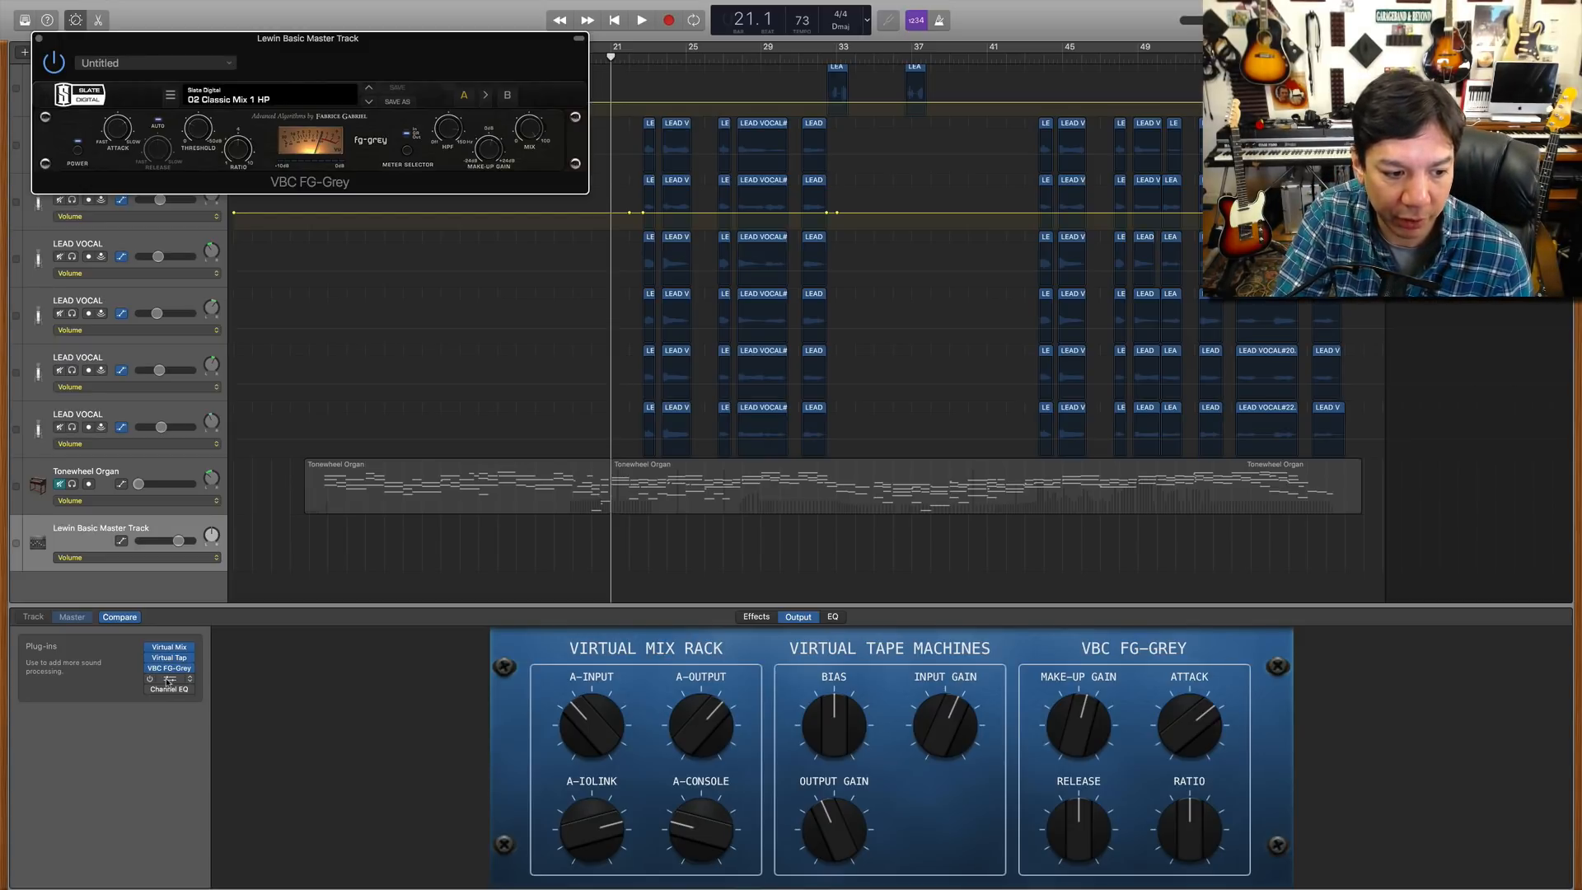
click(168, 680)
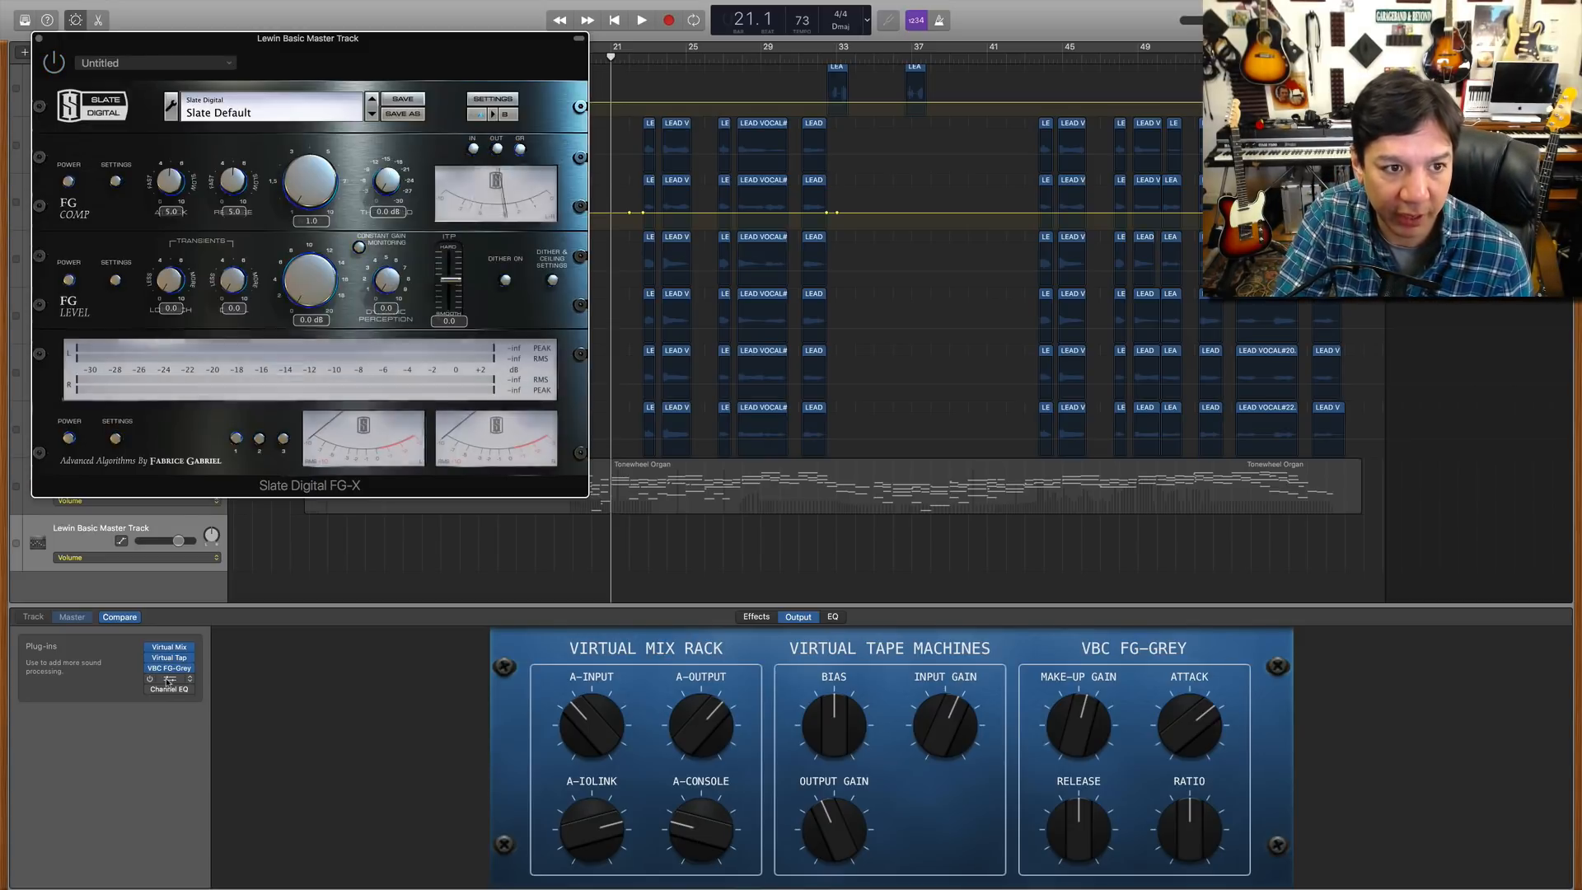
click(39, 39)
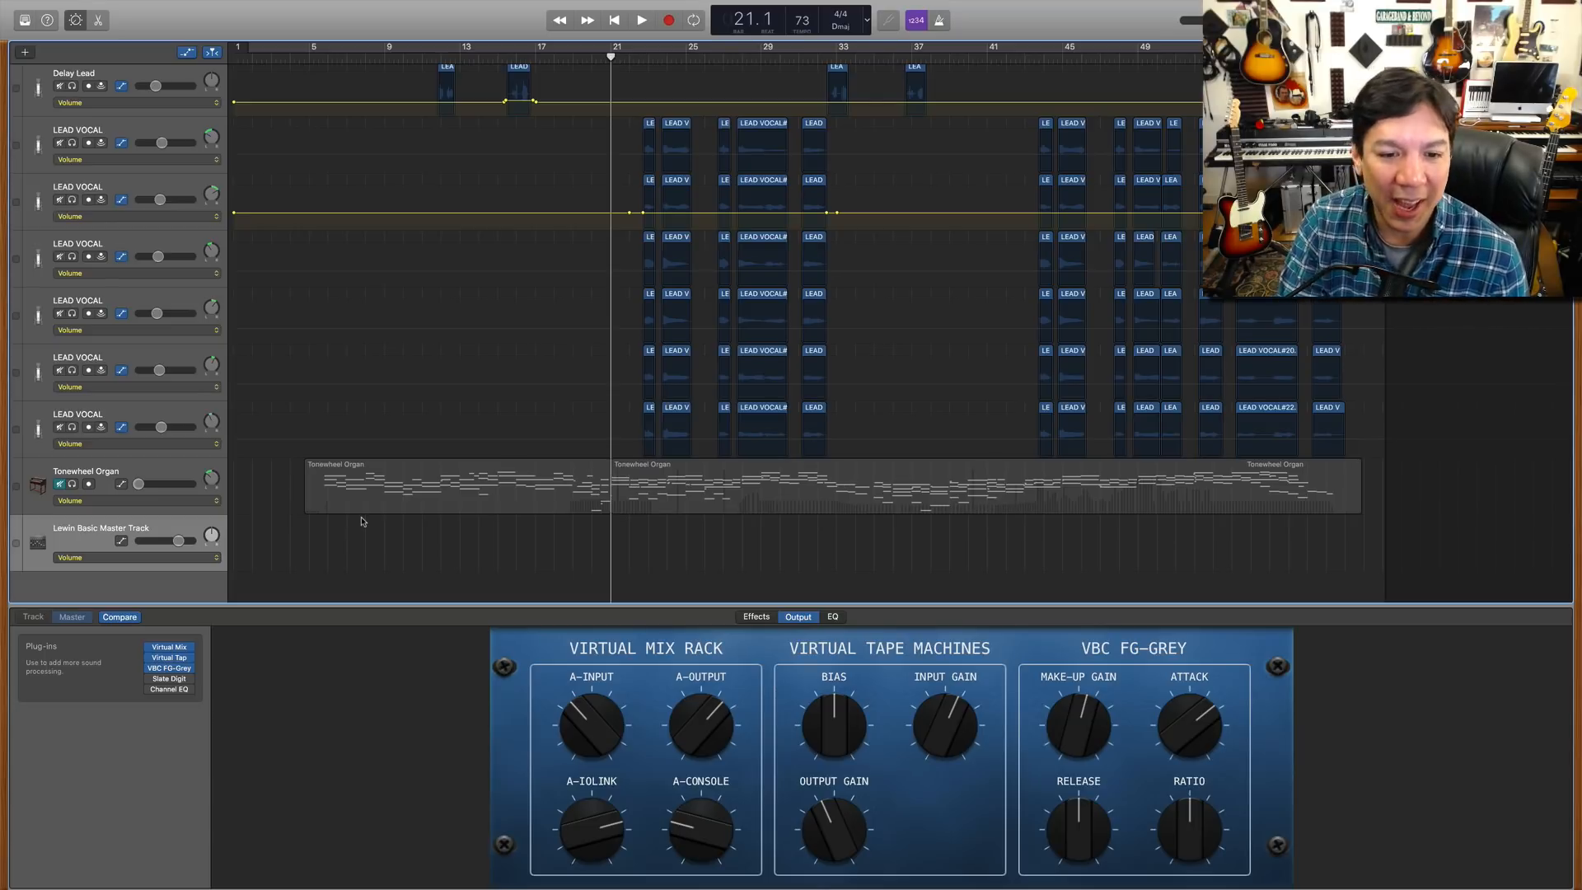
scroll(428, 517, up, 15)
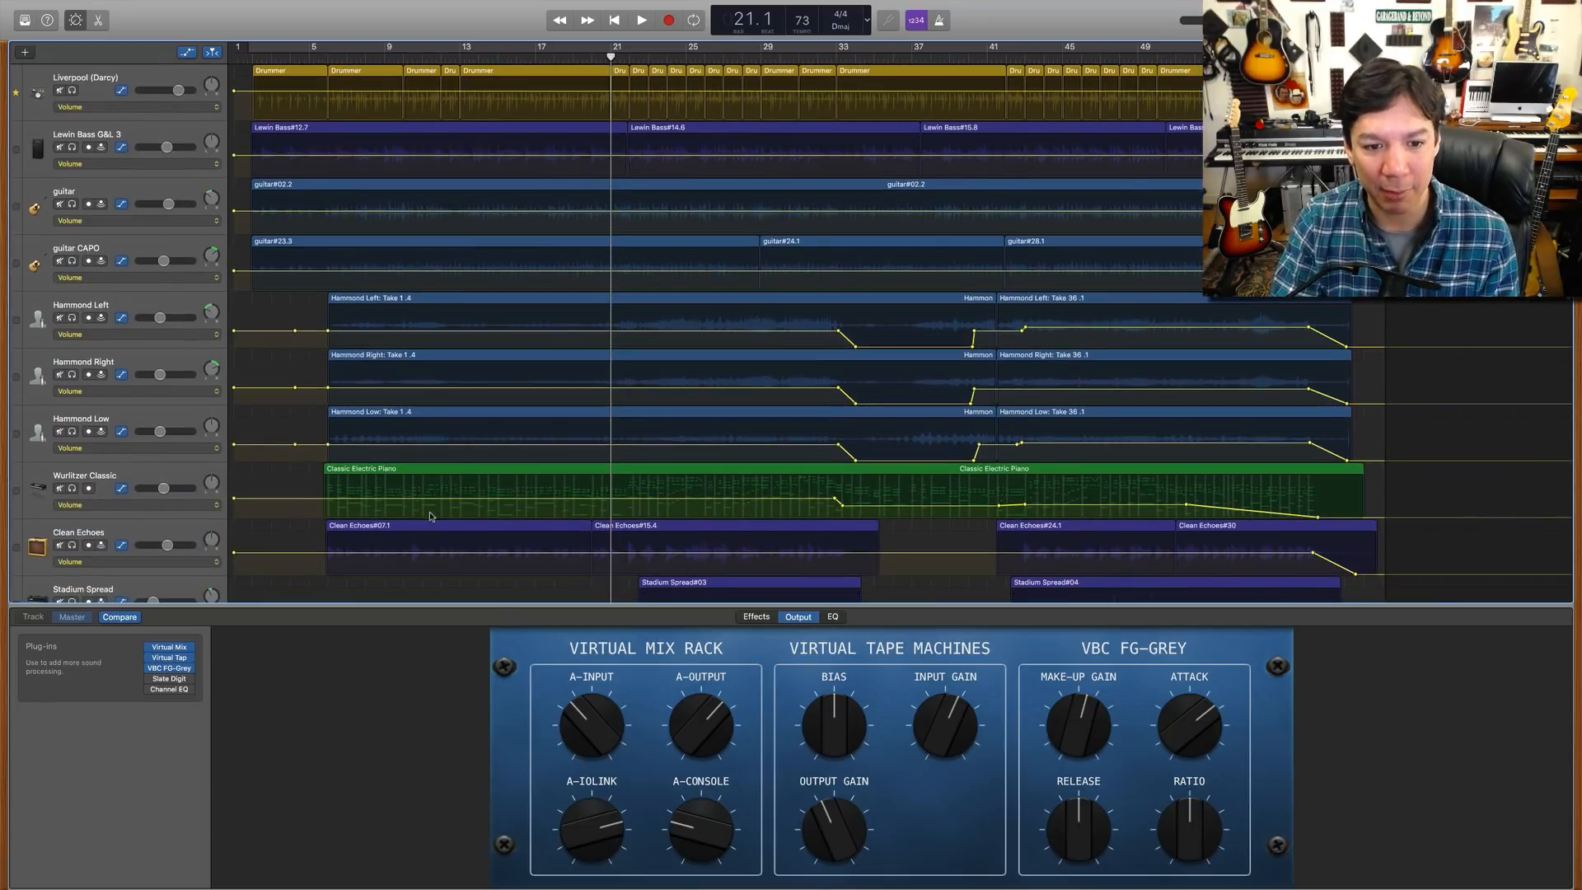